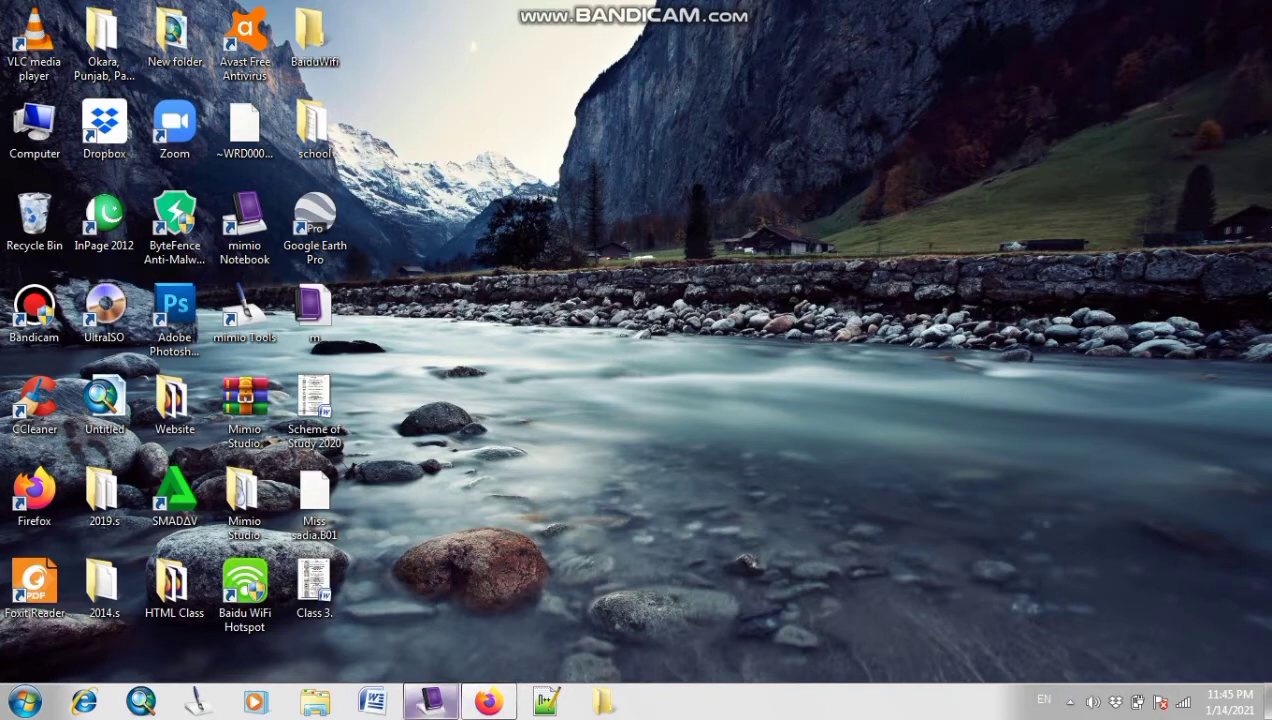
- Bring up the untitled MimioStudio notebook, add a blank page, and close it without saving changes
left_click(431, 700)
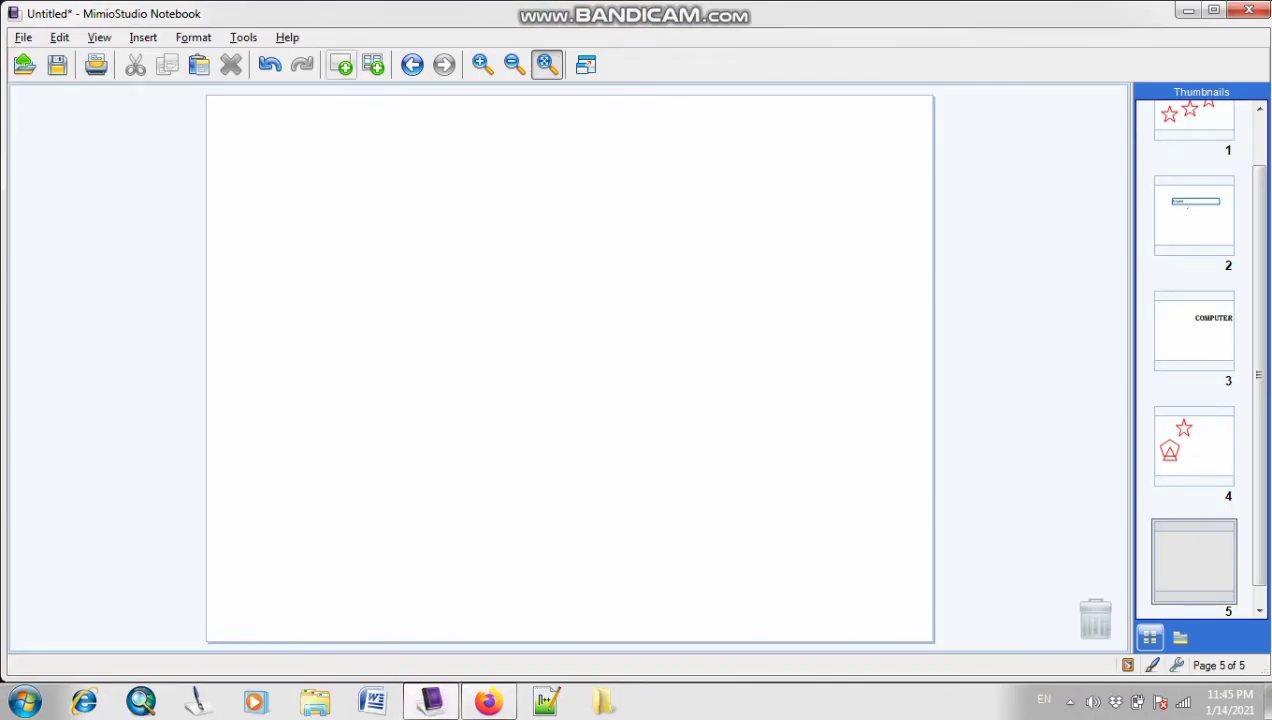
left_click(341, 64)
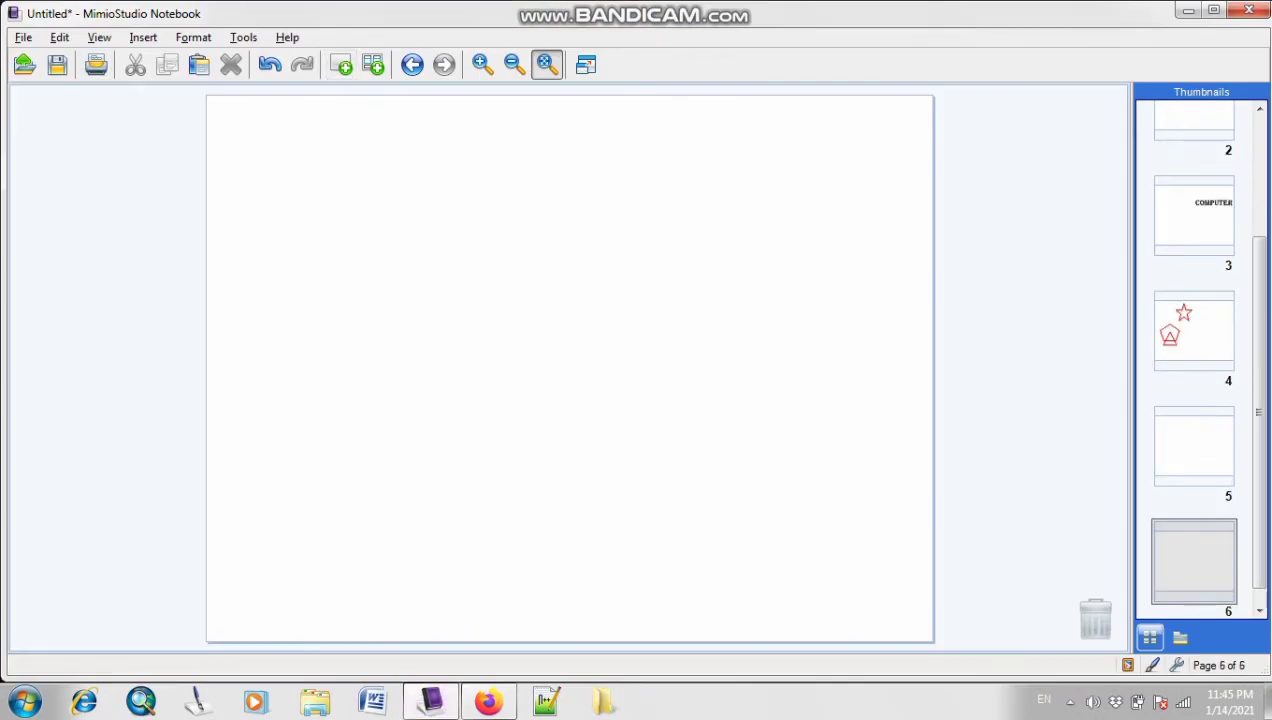
left_click(1248, 10)
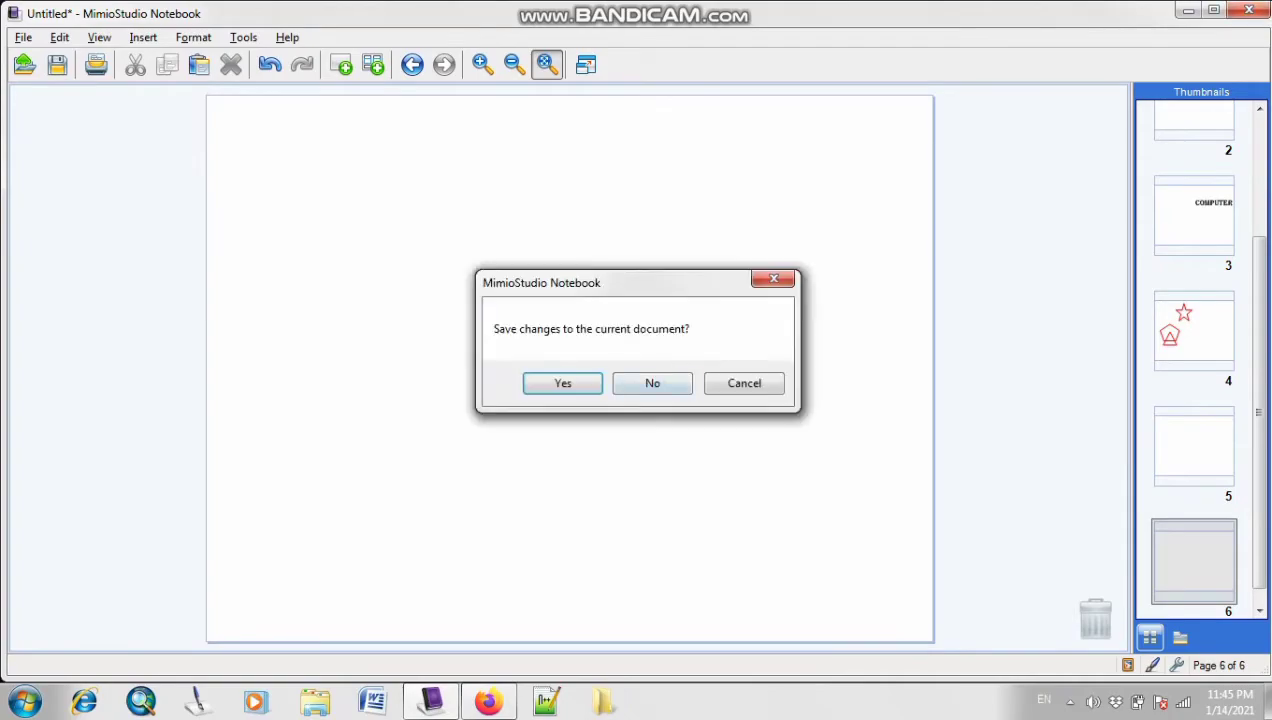
left_click(652, 384)
- Launch mimio Notebook from the mimio Studio program folder to start a new untitled notebook
left_click(25, 701)
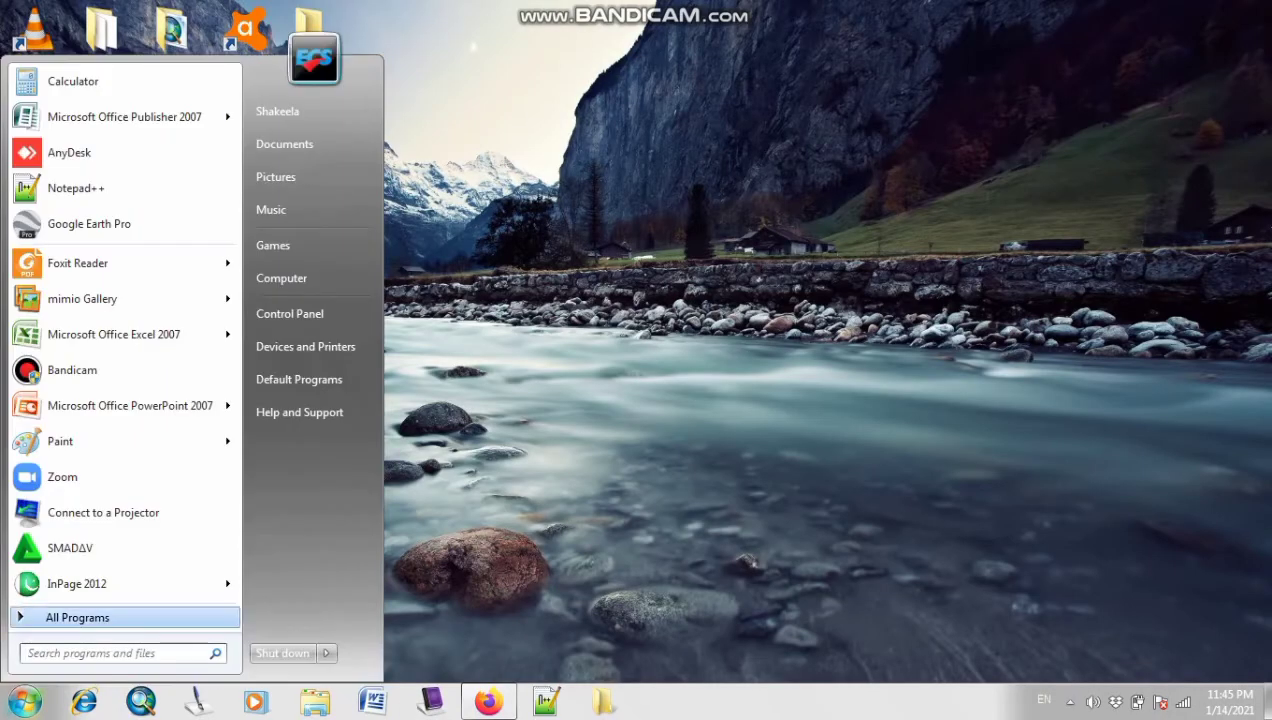
left_click(77, 617)
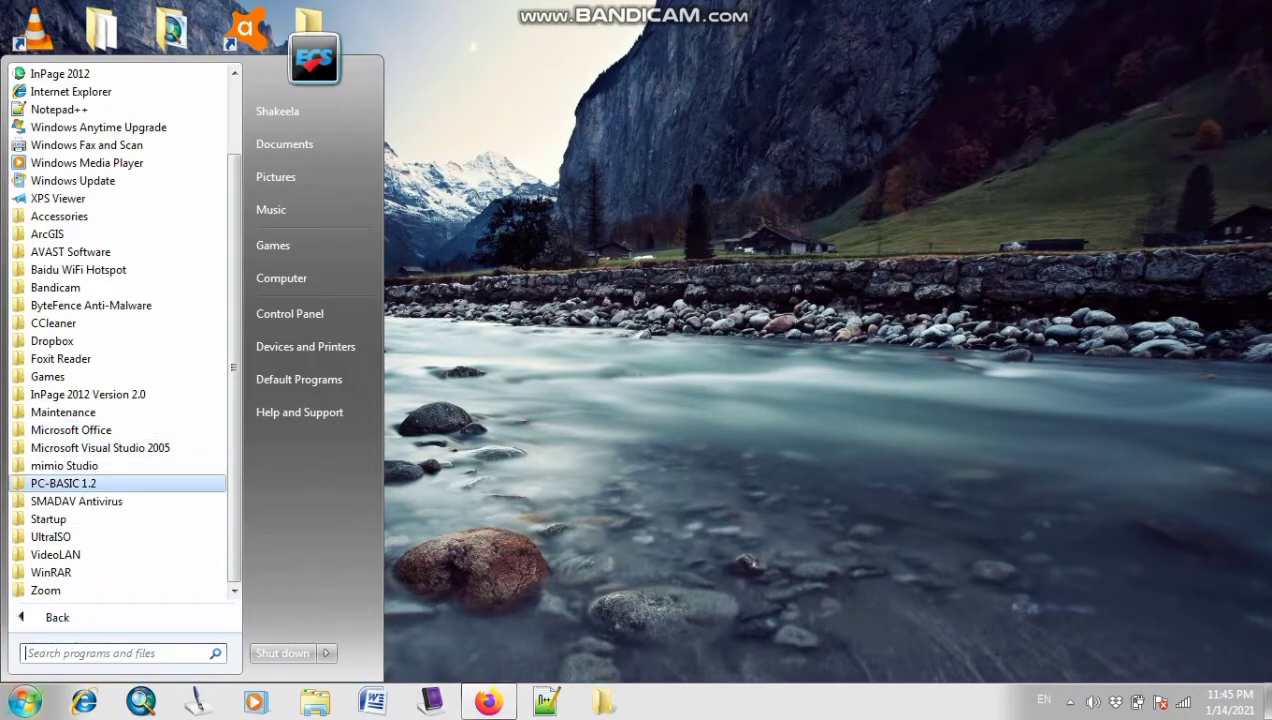
left_click(66, 466)
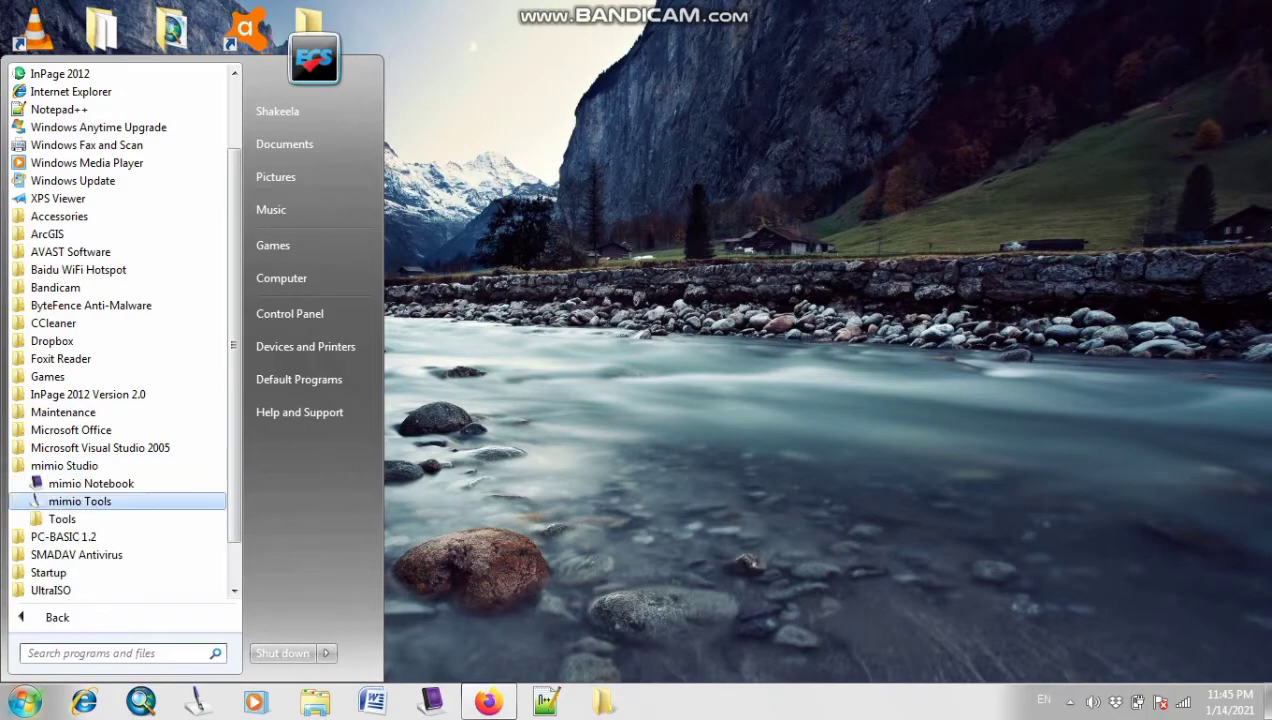
left_click(90, 483)
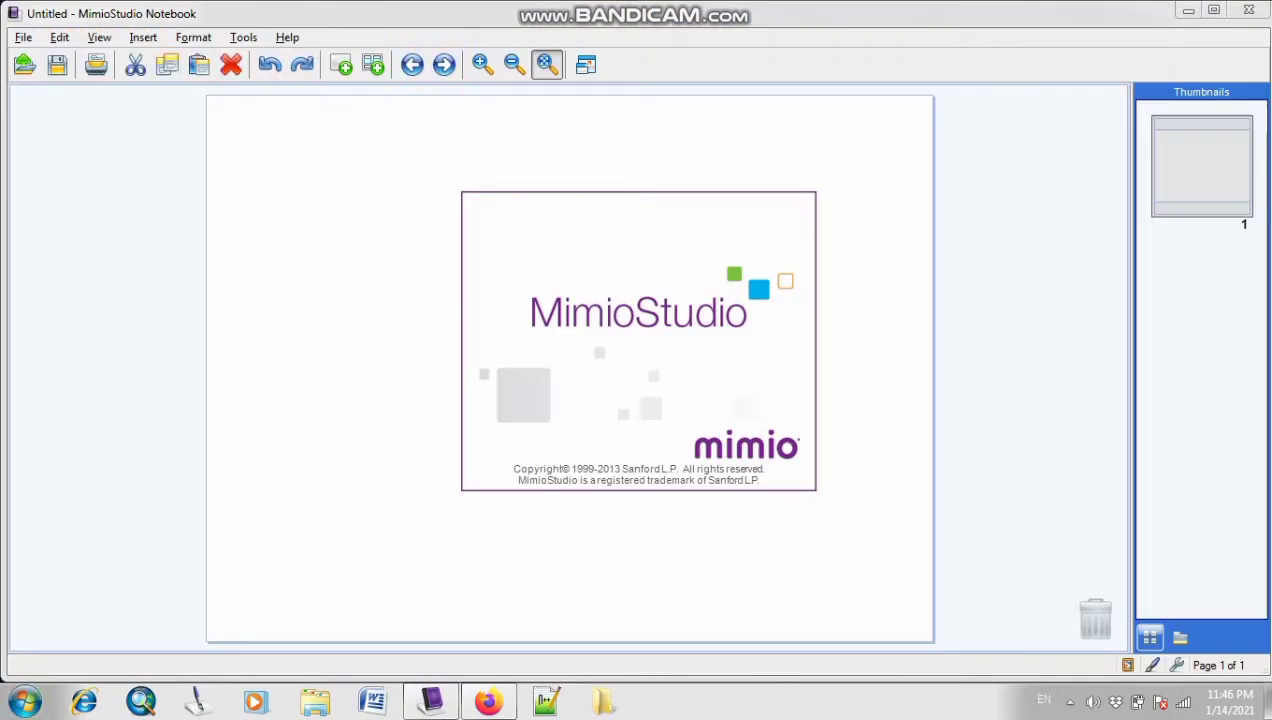
- Show the MimioStudio Tools palette, then collapse it and reposition it beside the page
left_click(243, 38)
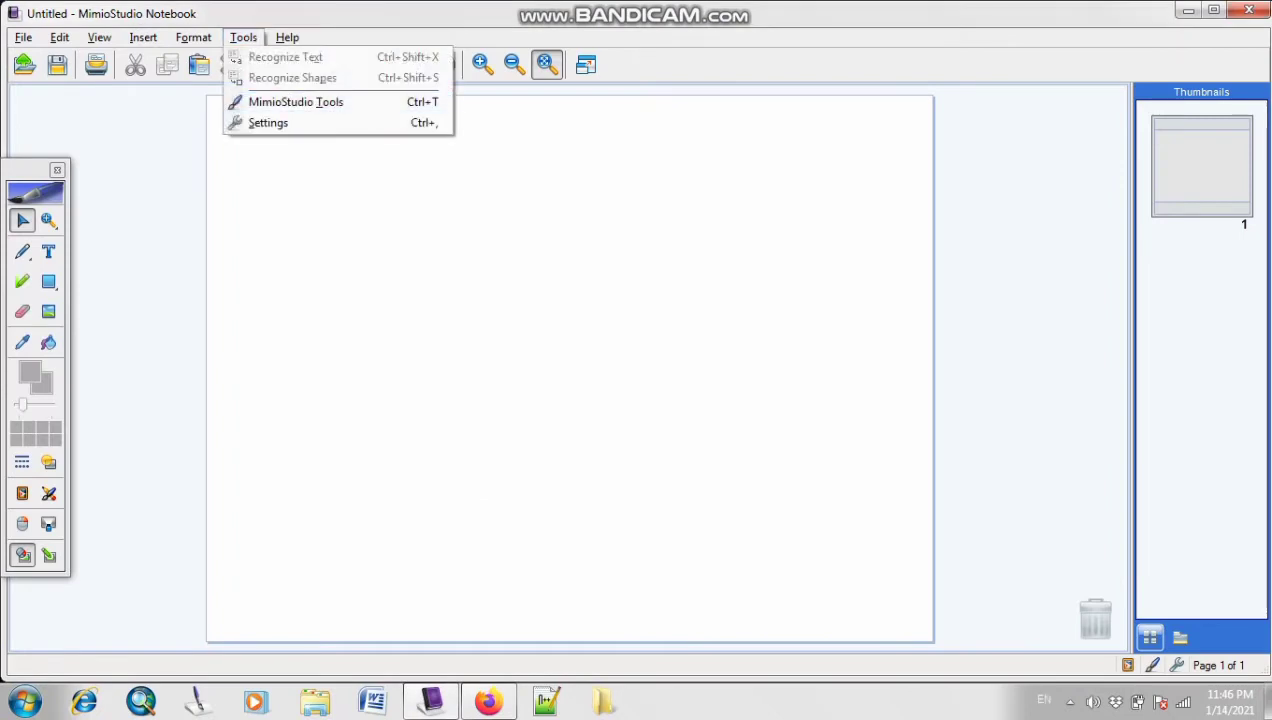
left_click(295, 101)
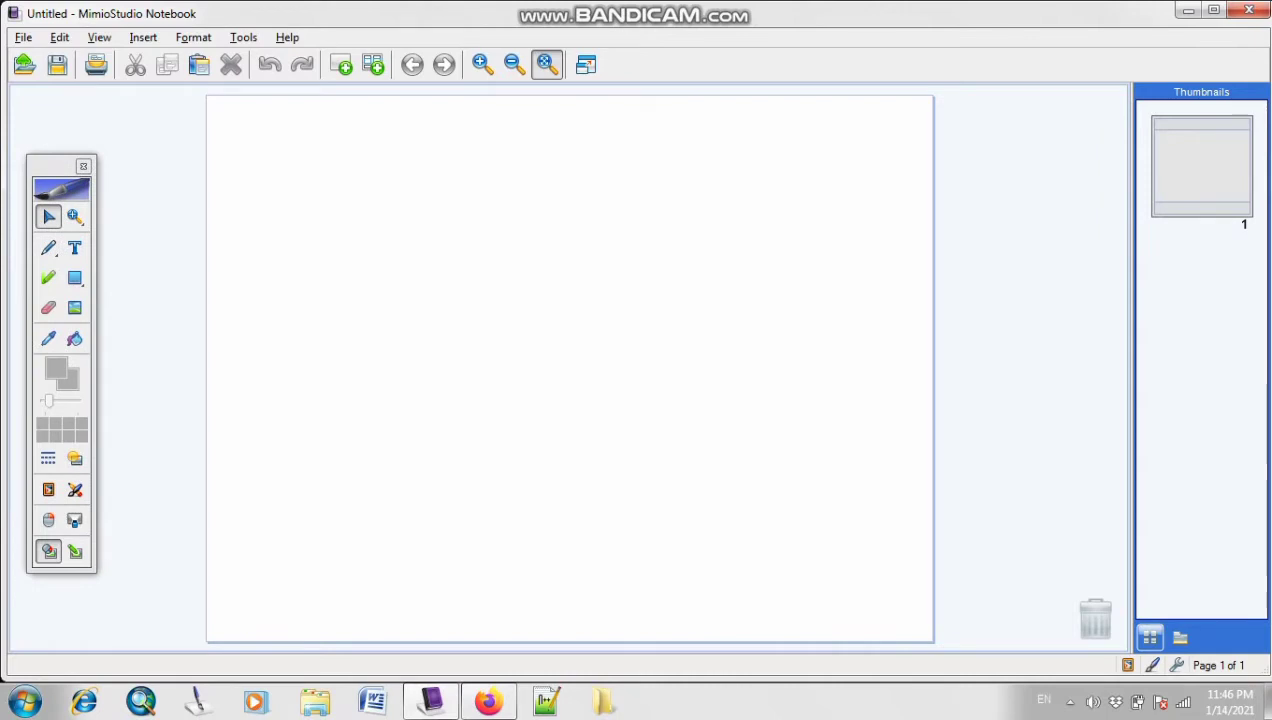
left_click(62, 189)
mouse_move(56, 167)
left_mouse_down()
mouse_move(1027, 237)
mouse_move(1061, 221)
mouse_move(997, 259)
mouse_move(139, 532)
mouse_move(62, 569)
mouse_move(62, 197)
left_mouse_up()
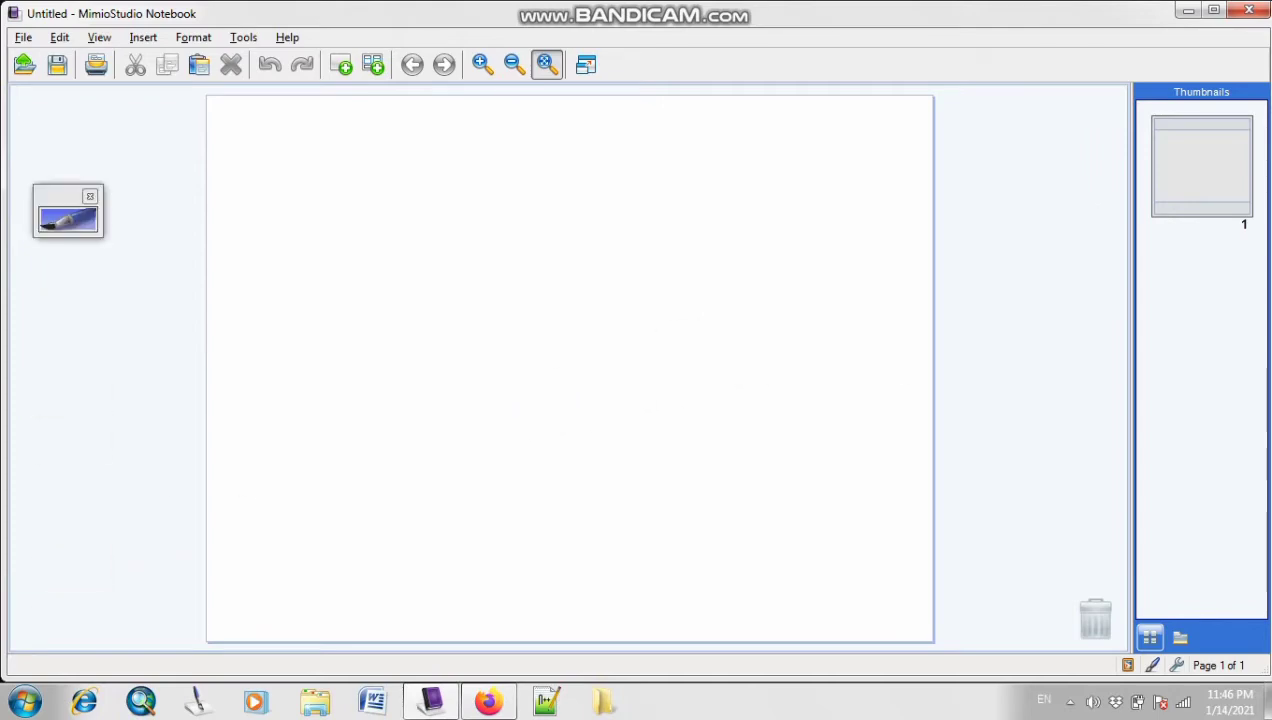
- Expand the collapsed tools palette in full-screen view and return to the normal window view
left_click(586, 64)
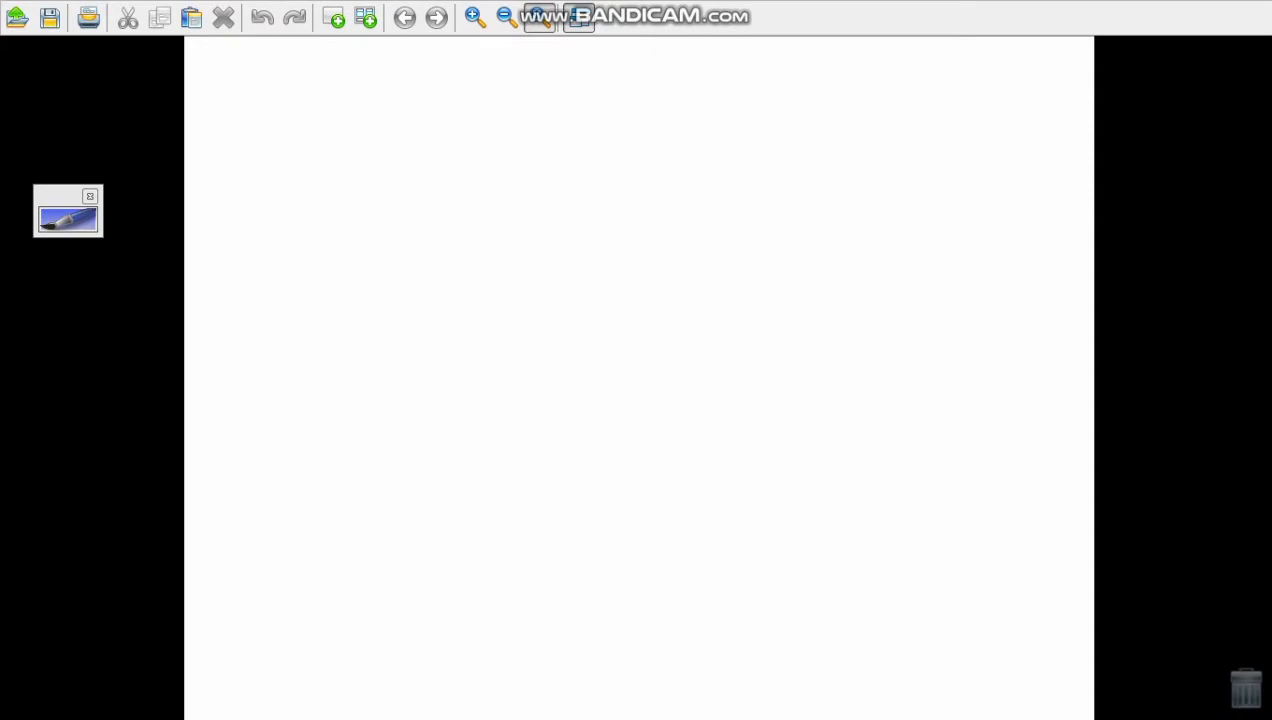
left_click(68, 219)
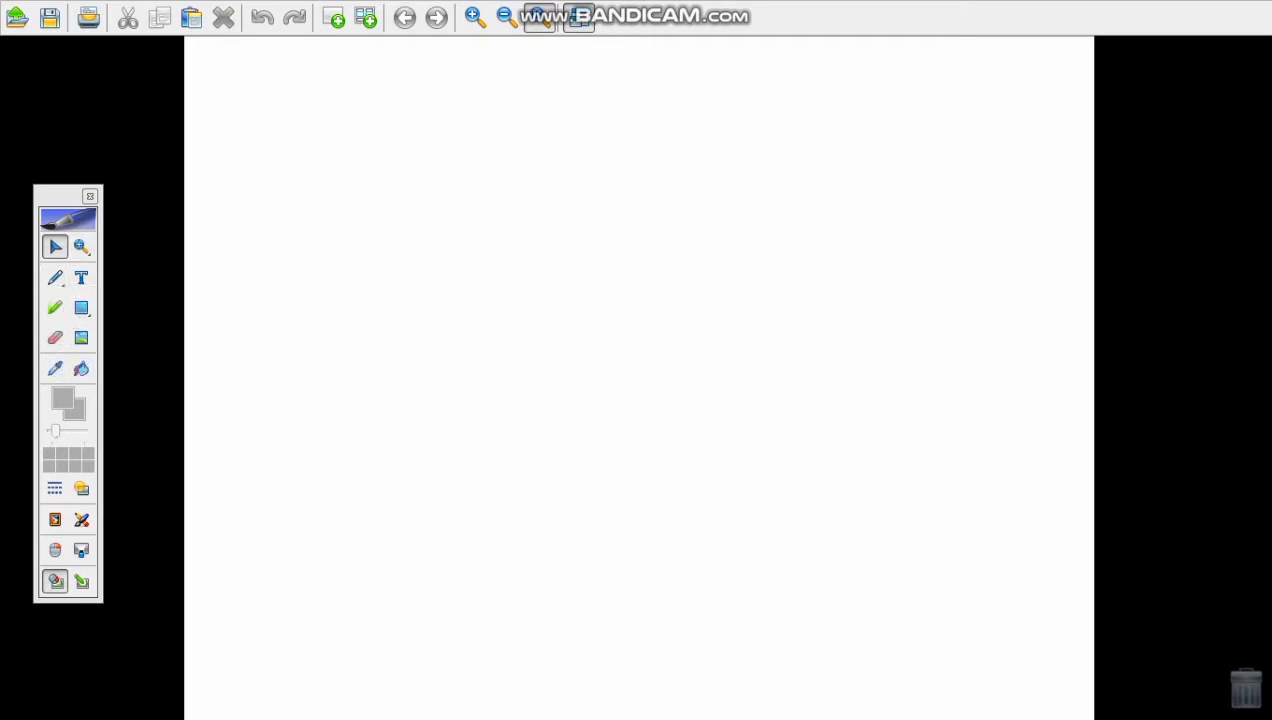
left_click(579, 17)
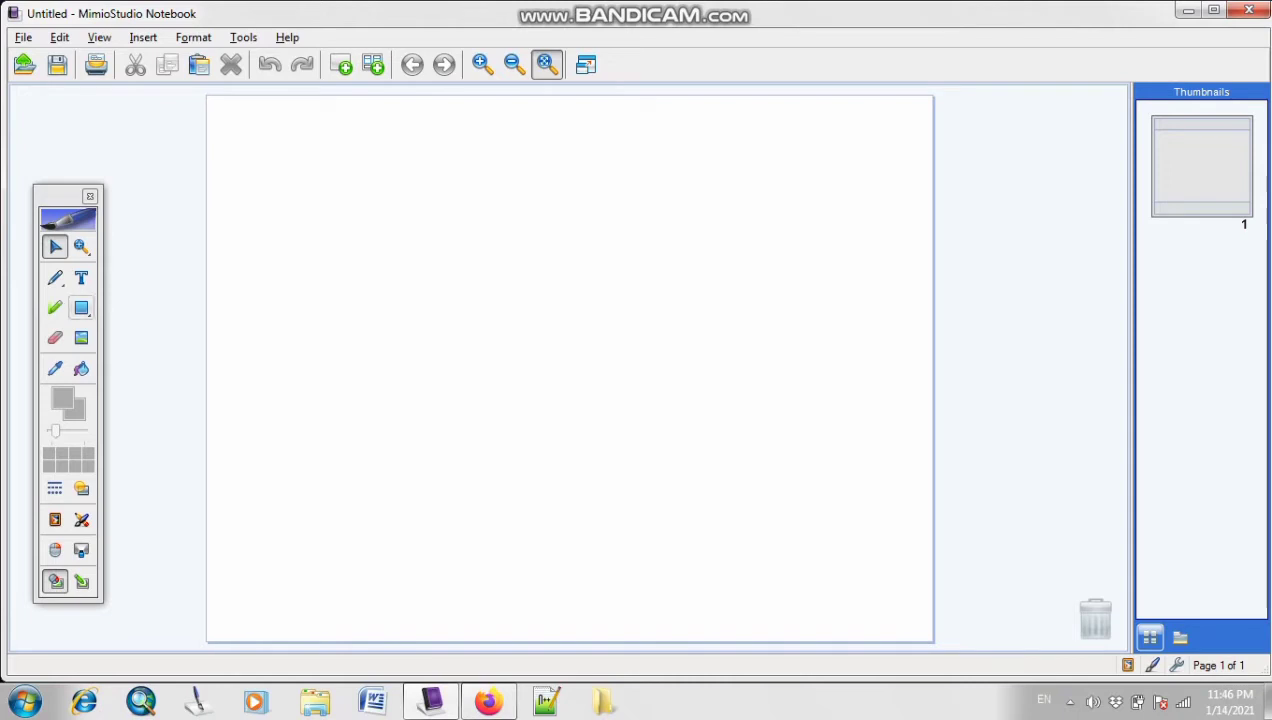
- Draw a large red, unfilled, nearly square rectangle on the left half of the page
left_click(81, 307)
left_click_drag(288, 225, 492, 450)
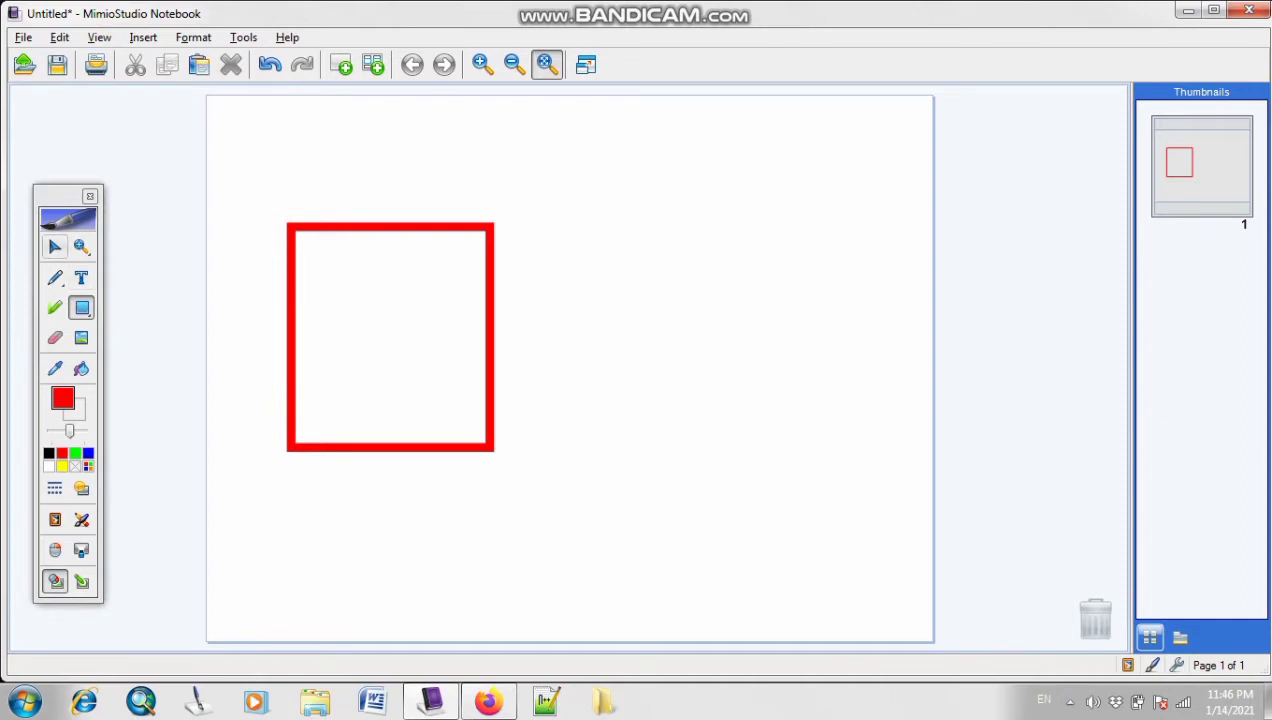
- Select the red rectangle with the selection tool and move it up and slightly right on the page
left_click(55, 247)
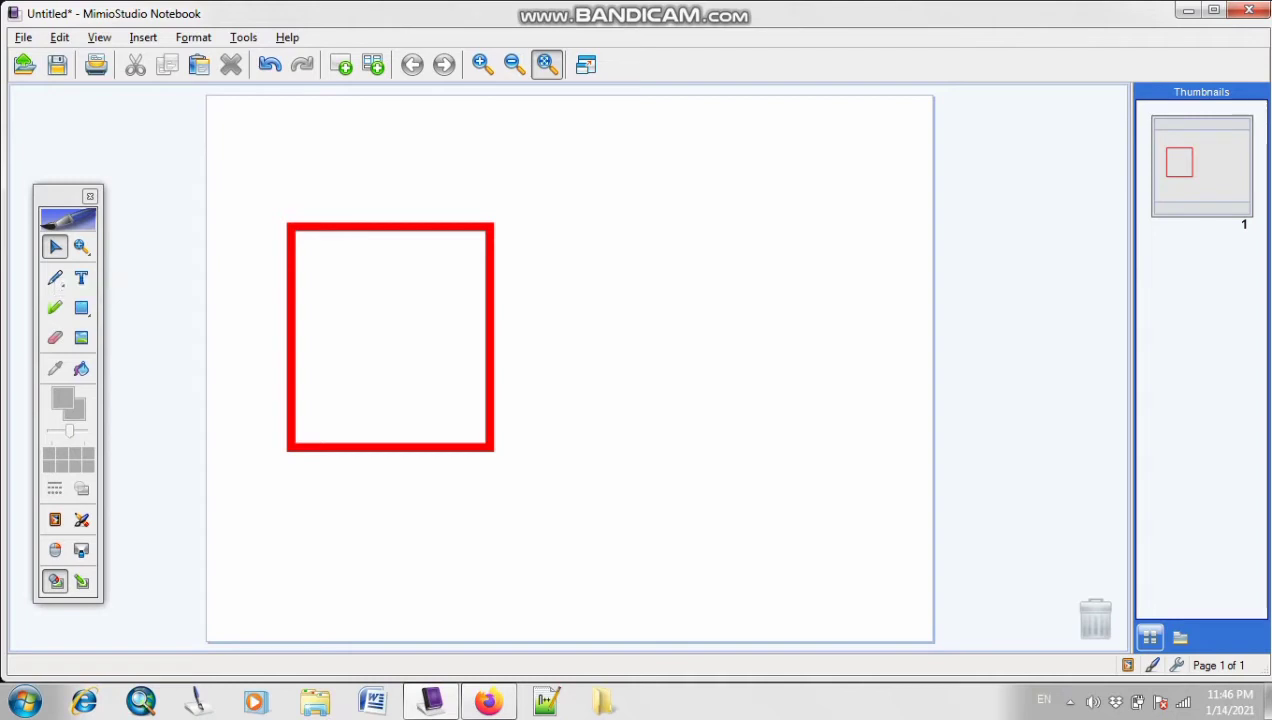
left_click_drag(275, 195, 446, 518)
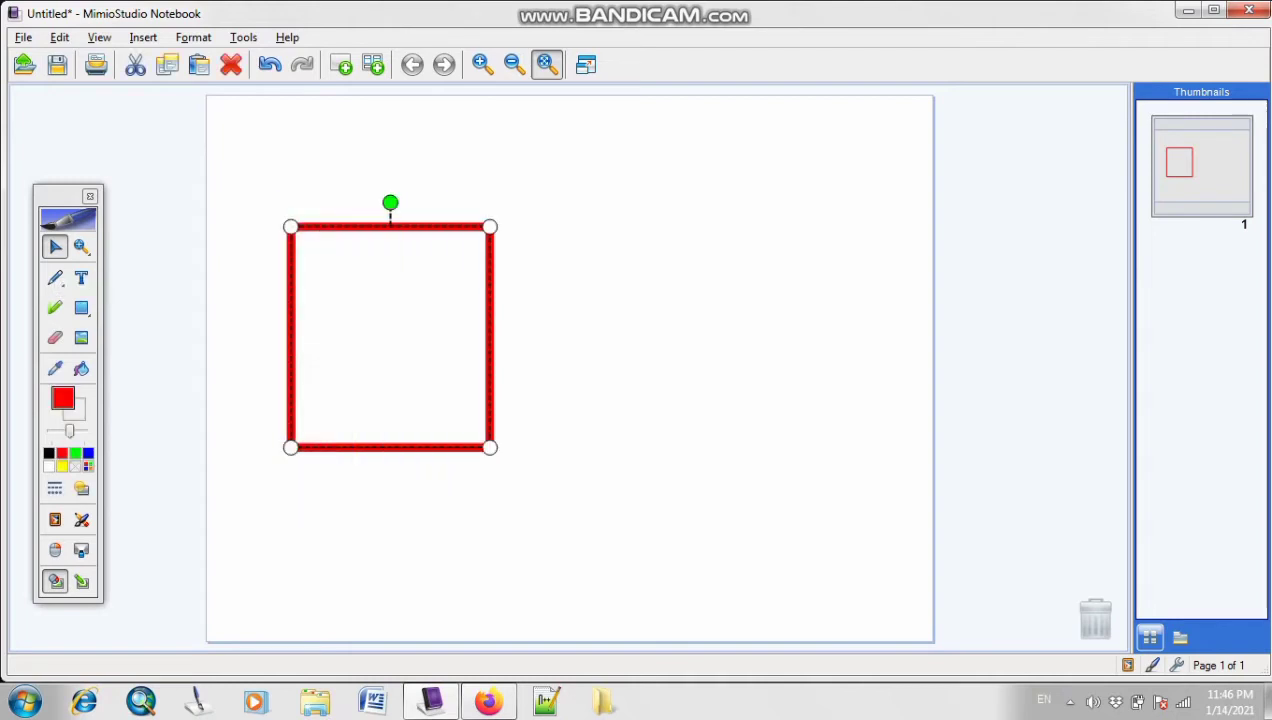
left_click_drag(240, 174, 488, 492)
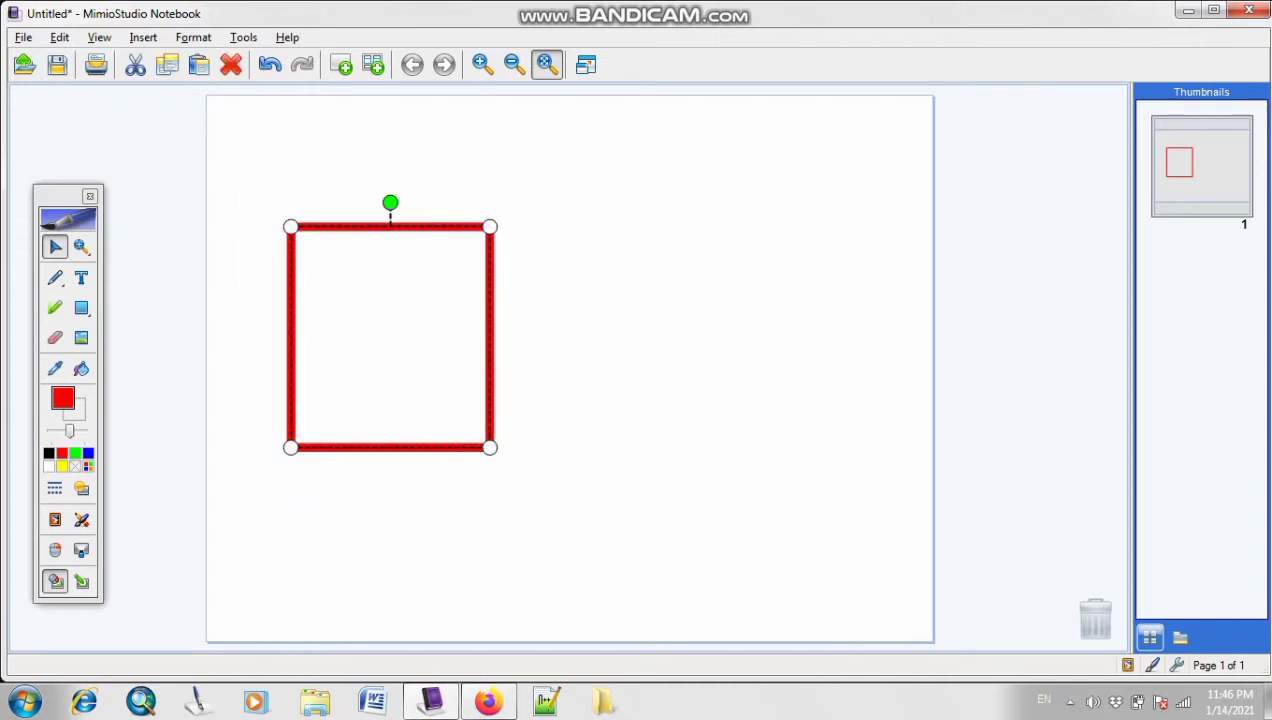
left_click_drag(489, 340, 531, 259)
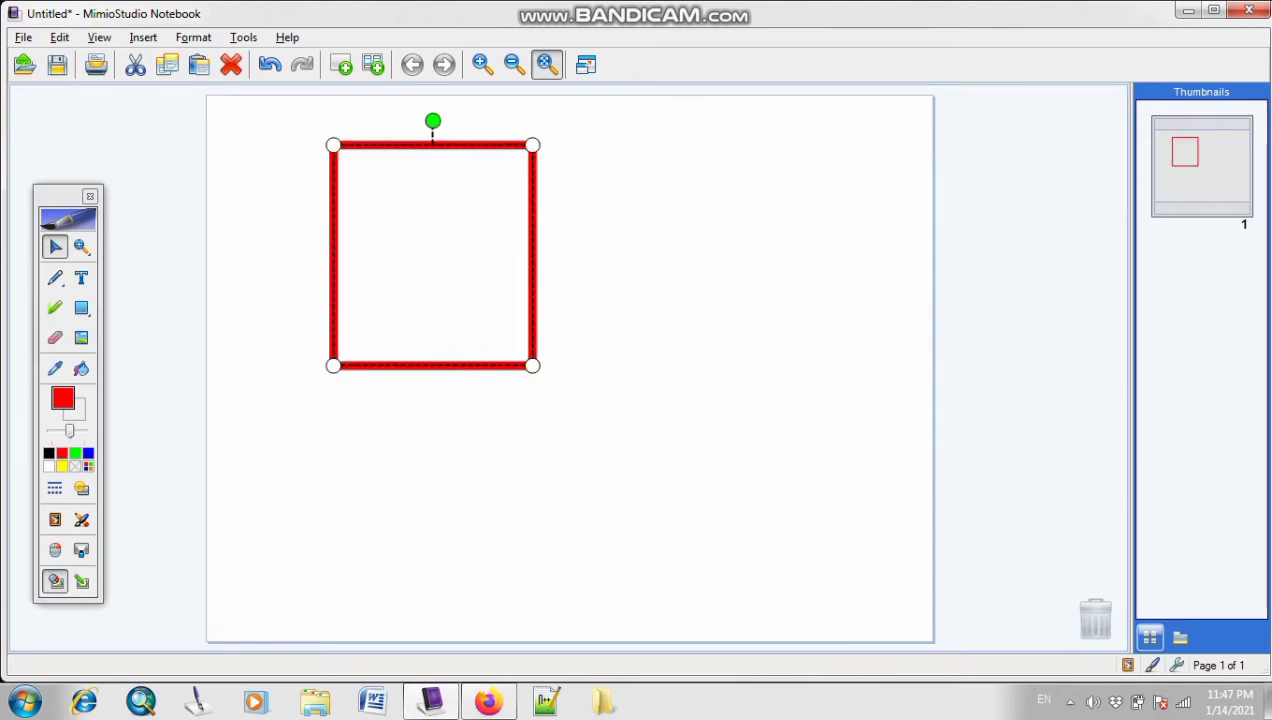
- Enlarge the red rectangle slightly from its lower-right corner, rotate it about half a turn, and deselect it
mouse_move(532, 365)
left_mouse_down()
mouse_move(440, 275)
mouse_move(539, 369)
left_mouse_up()
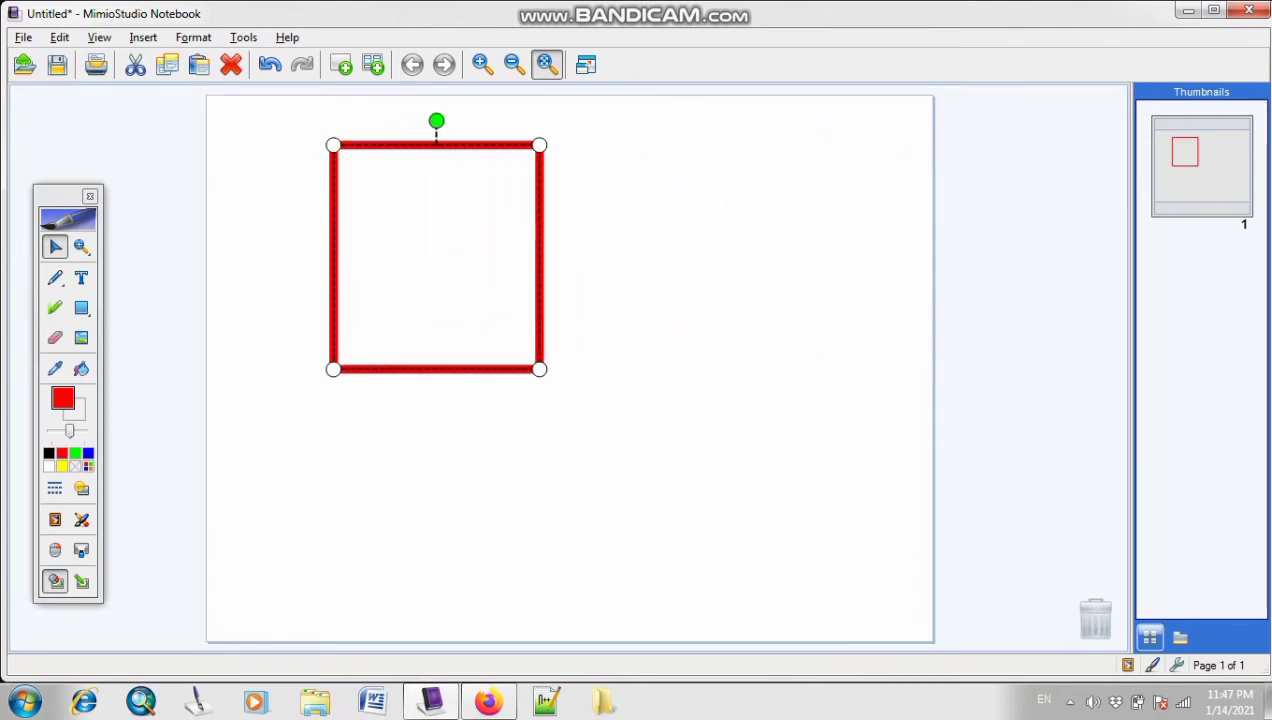
left_click_drag(436, 121, 437, 393)
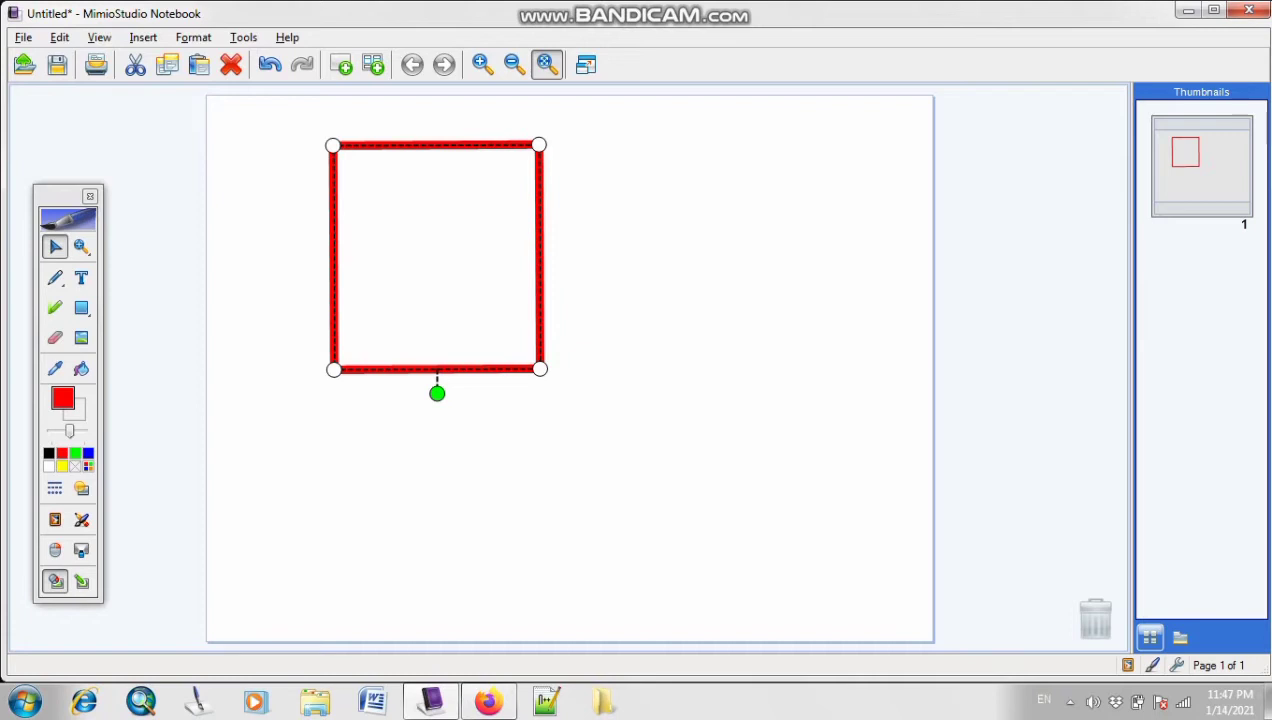
key("Escape")
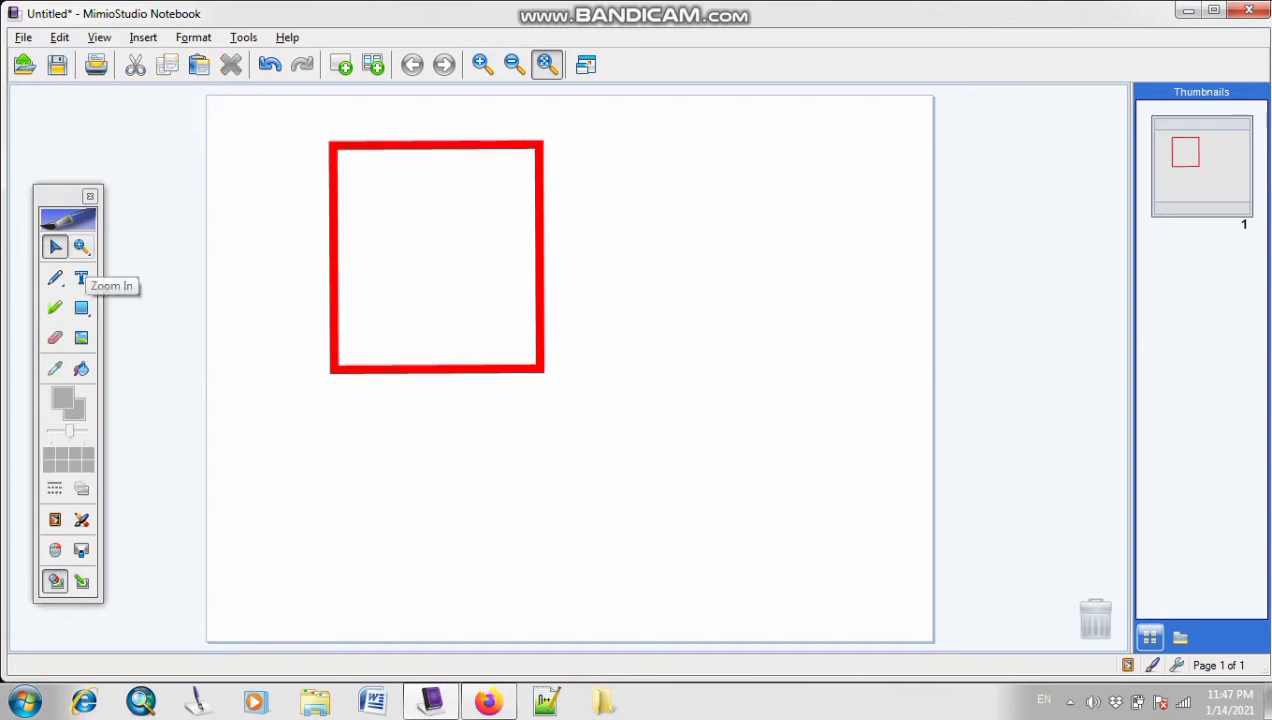
- Examine the page at different magnifications using Zoom In, Zoom Out and Zoom Full
left_click(82, 247)
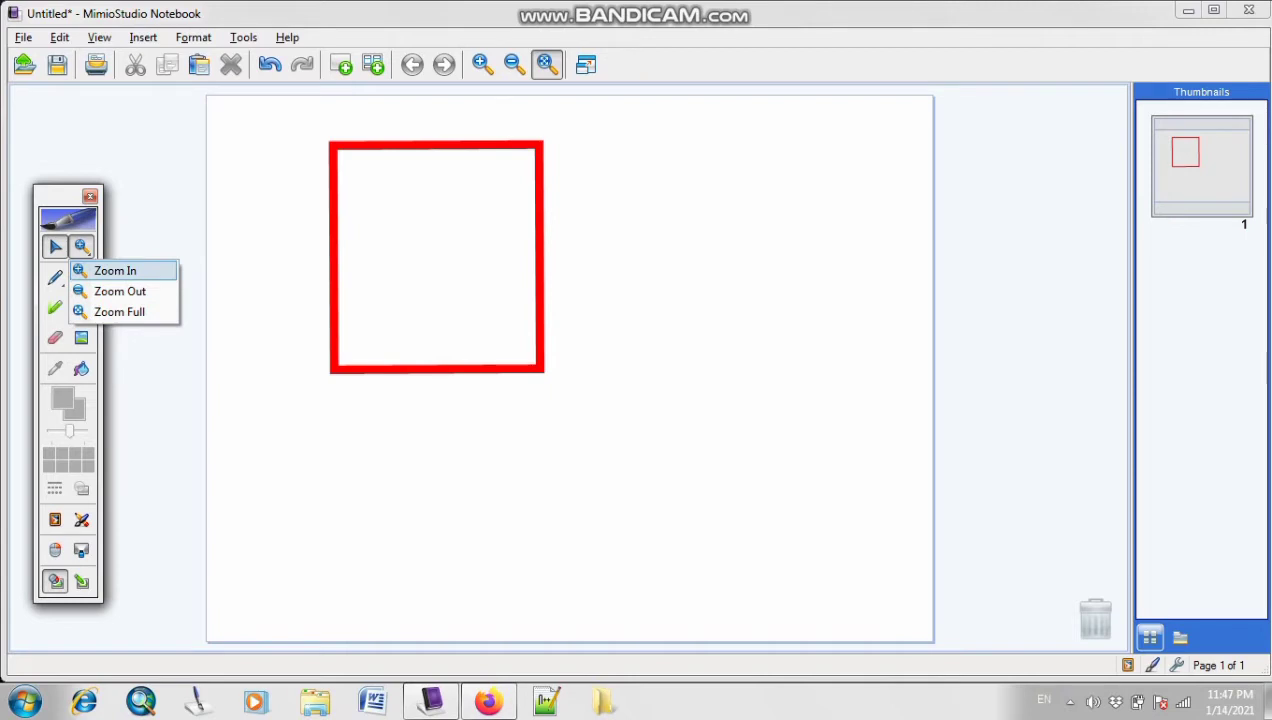
left_click(115, 270)
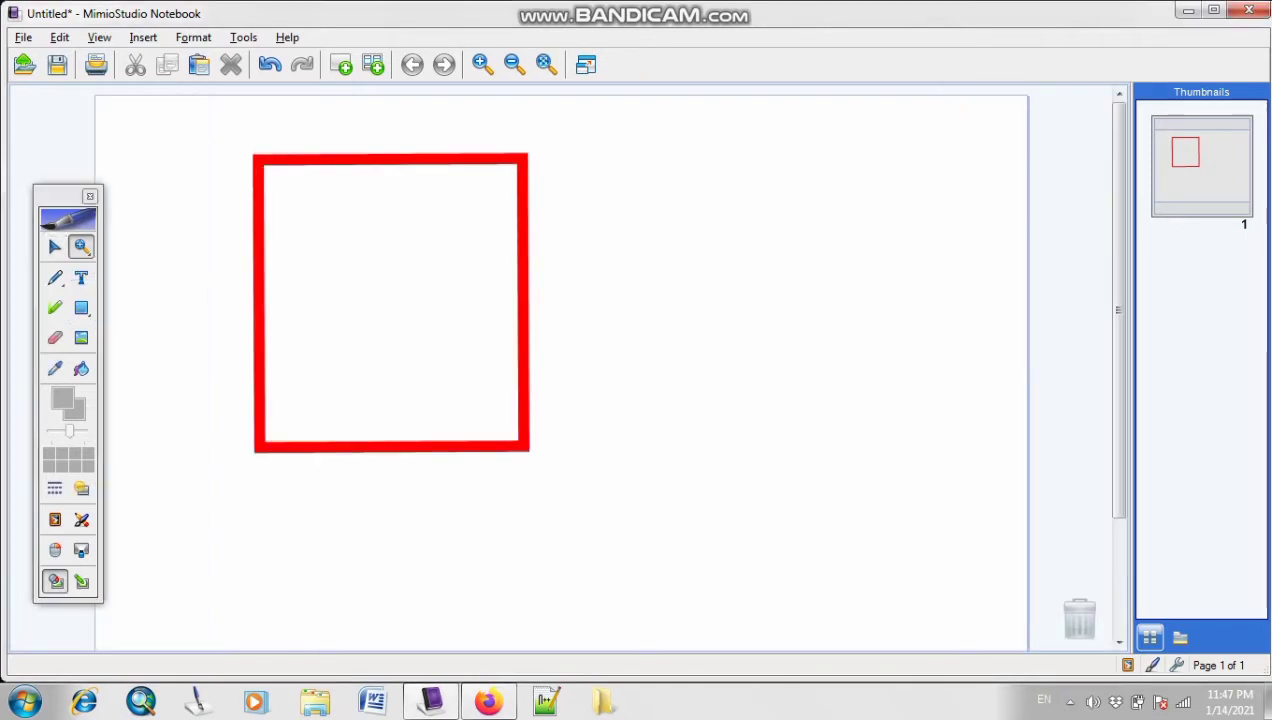
left_click(350, 300)
scroll(350, 300, "down", 5)
scroll(350, 300, "up", 7)
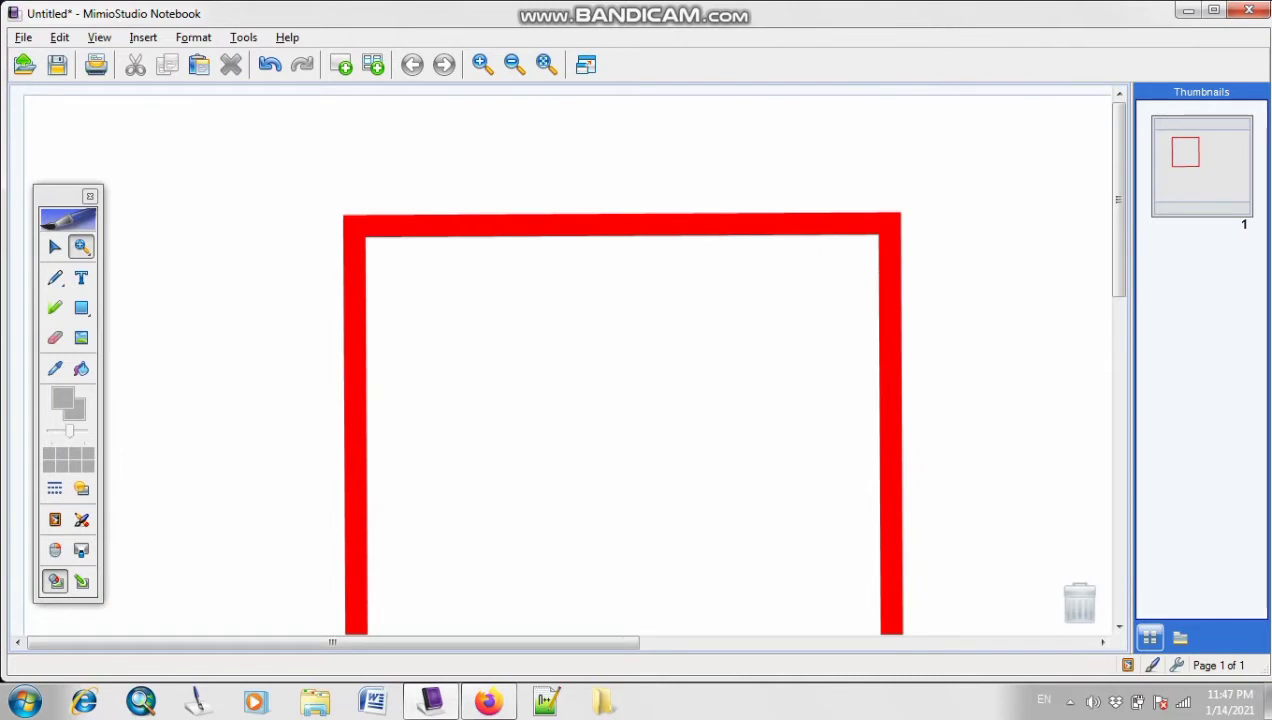
left_click(81, 246)
left_click(120, 291)
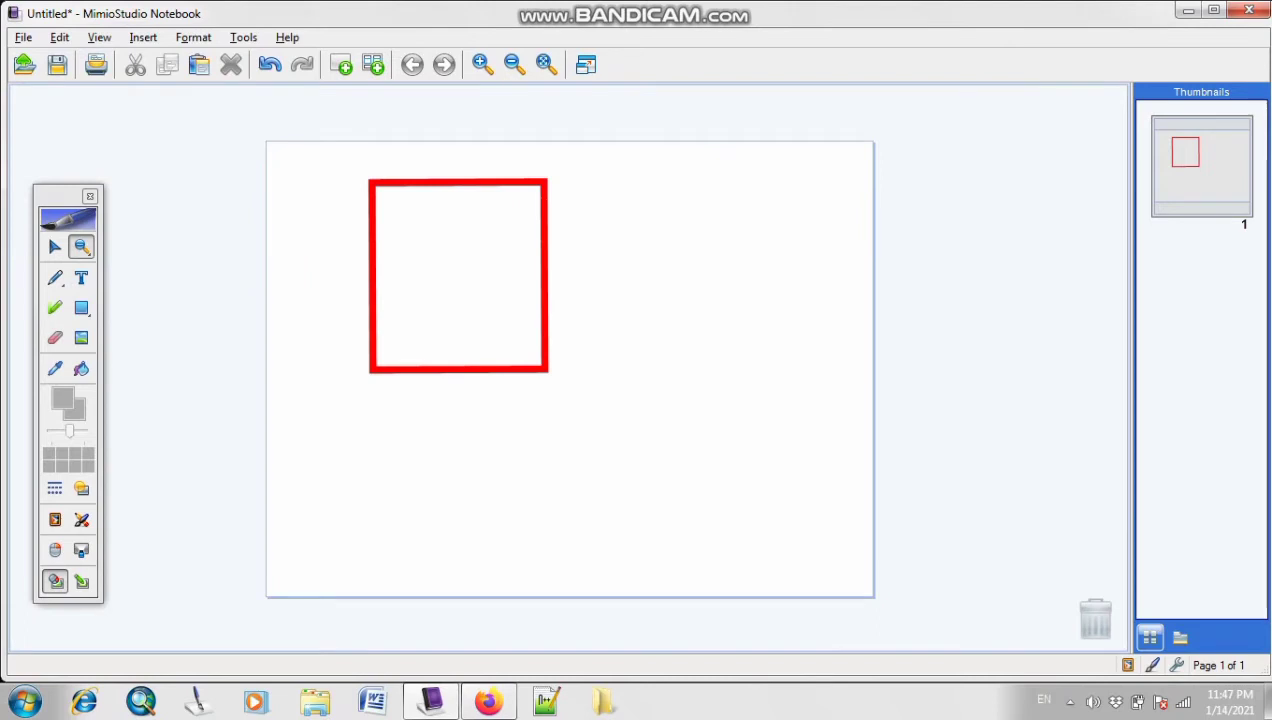
left_click(81, 246)
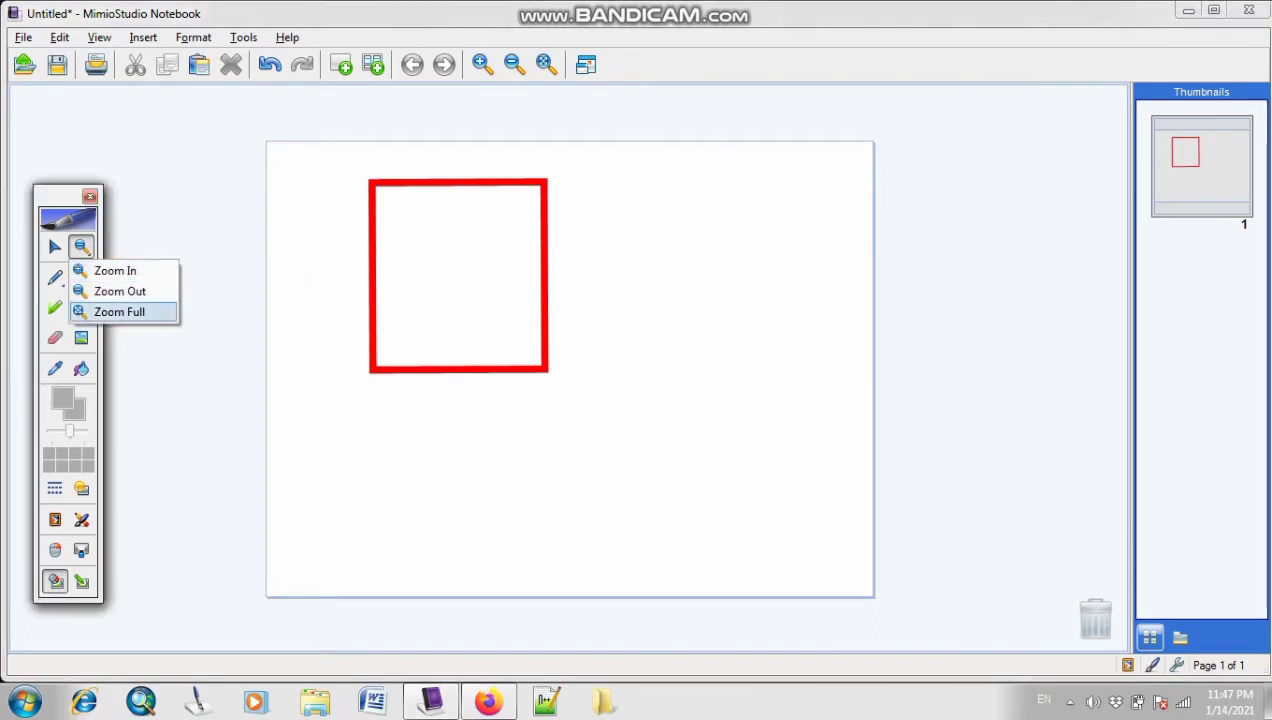
left_click(119, 311)
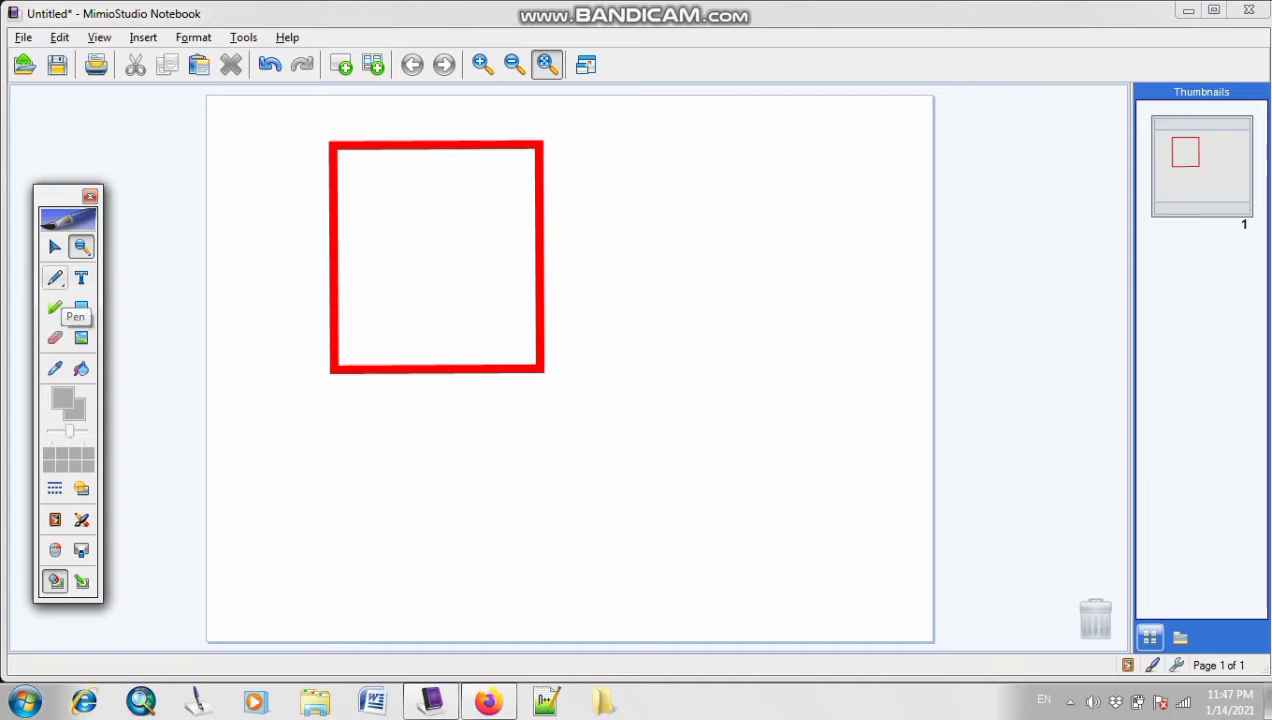
- Handwrite the large letters A, B and C in red below the rectangle with the Pen tool
left_click(55, 277)
left_click(55, 277)
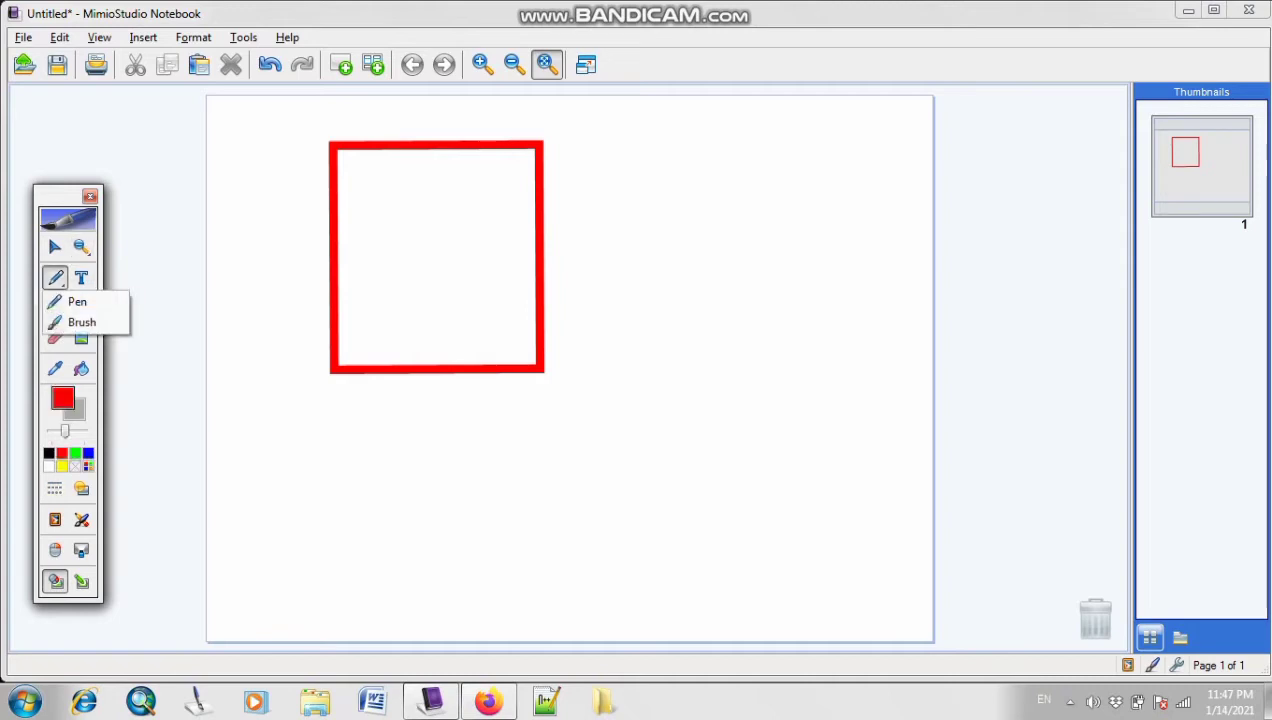
left_click(77, 302)
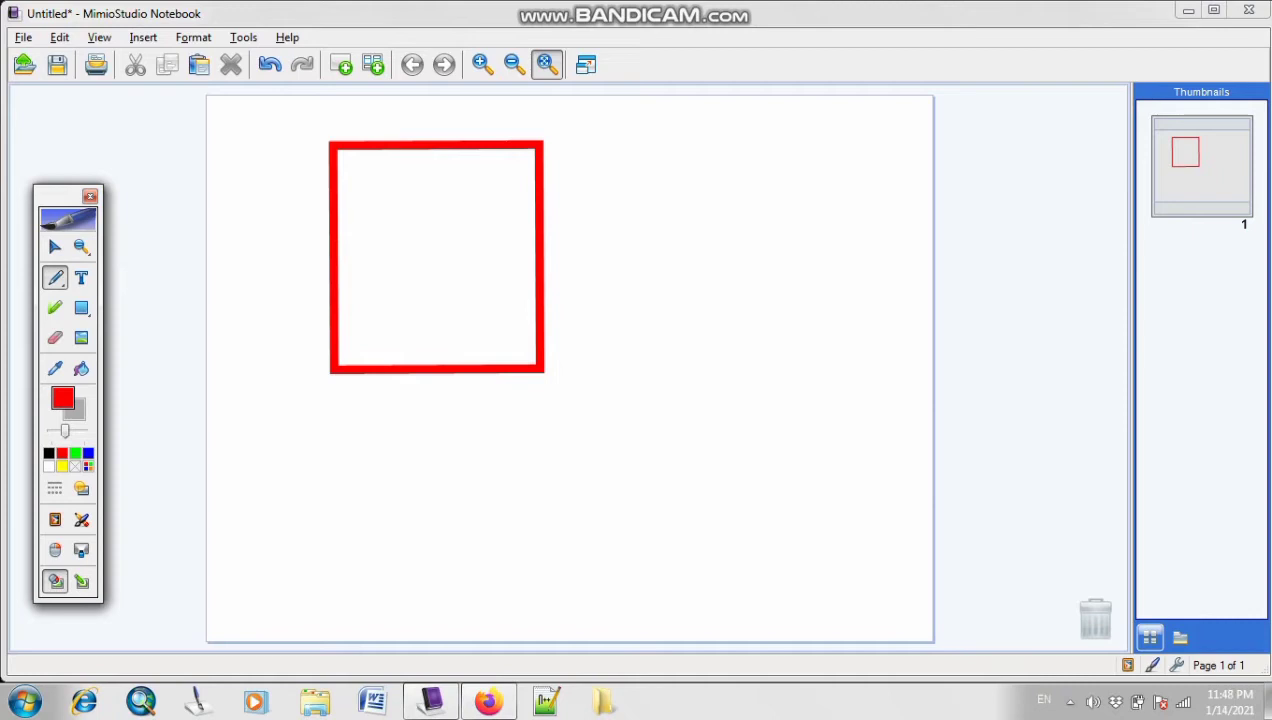
left_click_drag(289, 538, 418, 542)
left_click_drag(322, 499, 407, 503)
left_click_drag(493, 412, 495, 538)
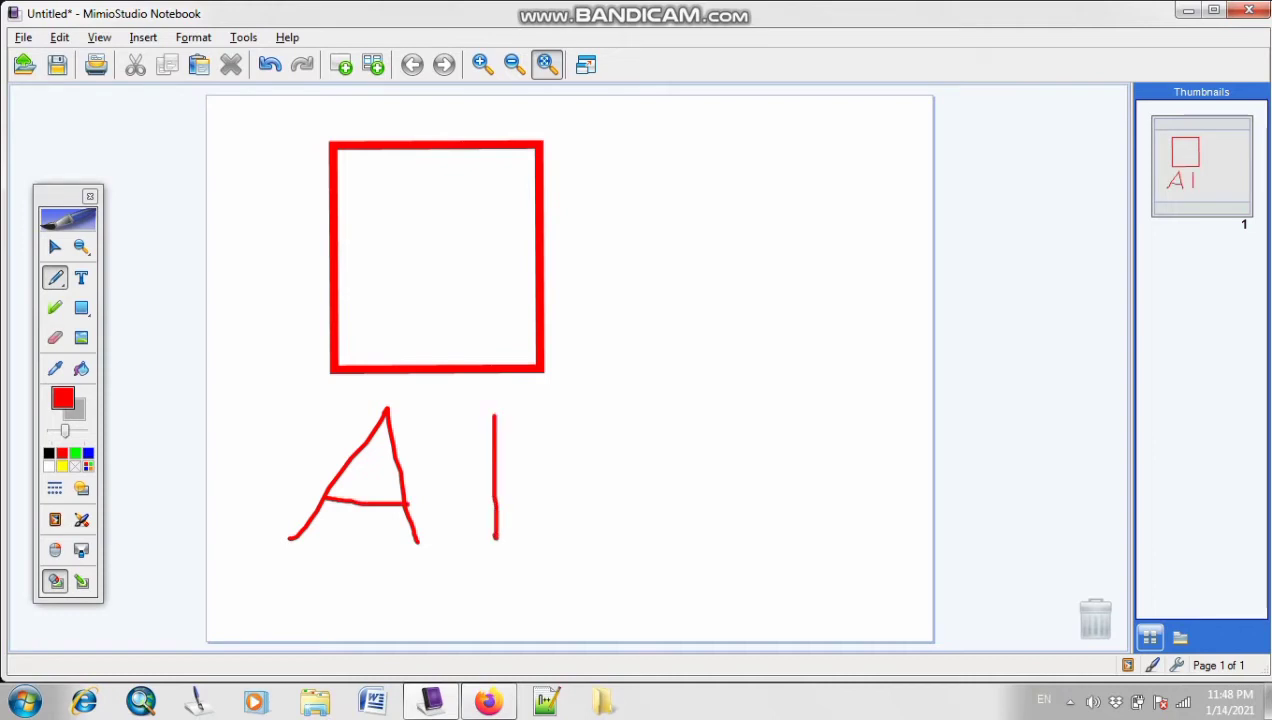
mouse_move(498, 409)
left_mouse_down()
mouse_move(545, 440)
mouse_move(498, 470)
mouse_move(555, 490)
mouse_move(508, 550)
mouse_move(493, 538)
left_mouse_up()
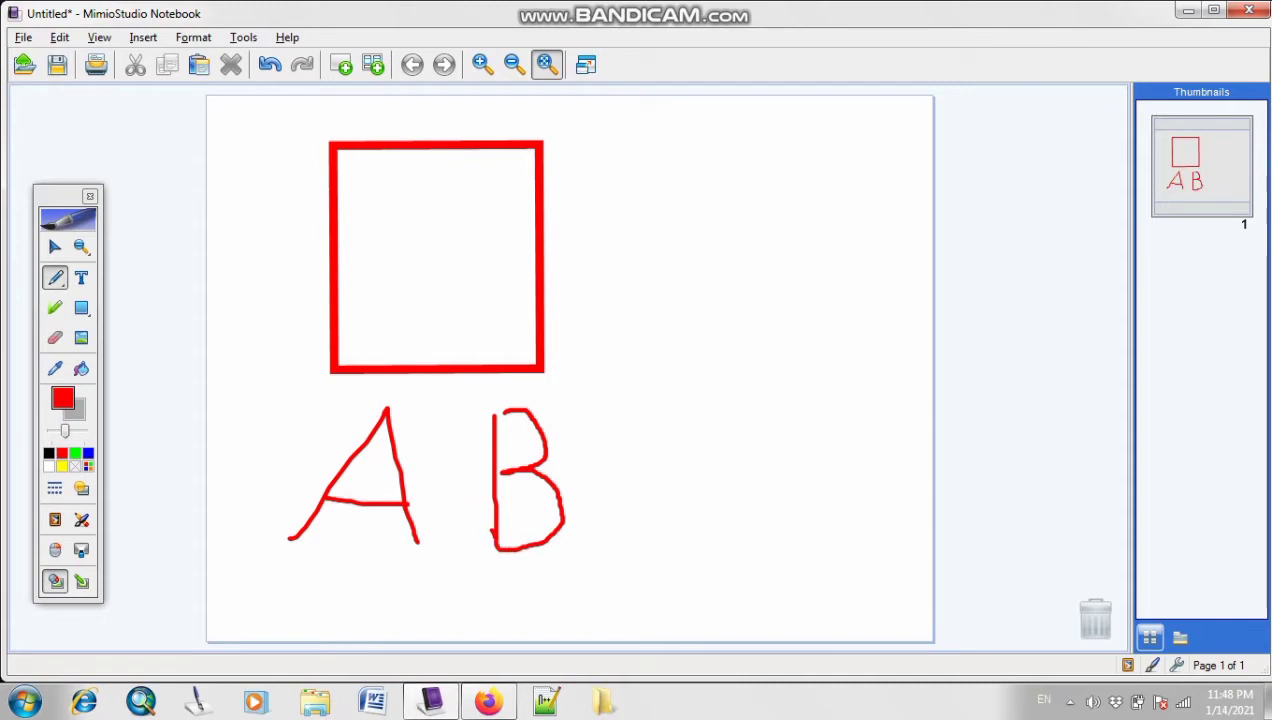
mouse_move(710, 418)
left_mouse_down()
mouse_move(674, 410)
mouse_move(656, 516)
mouse_move(709, 497)
left_mouse_up()
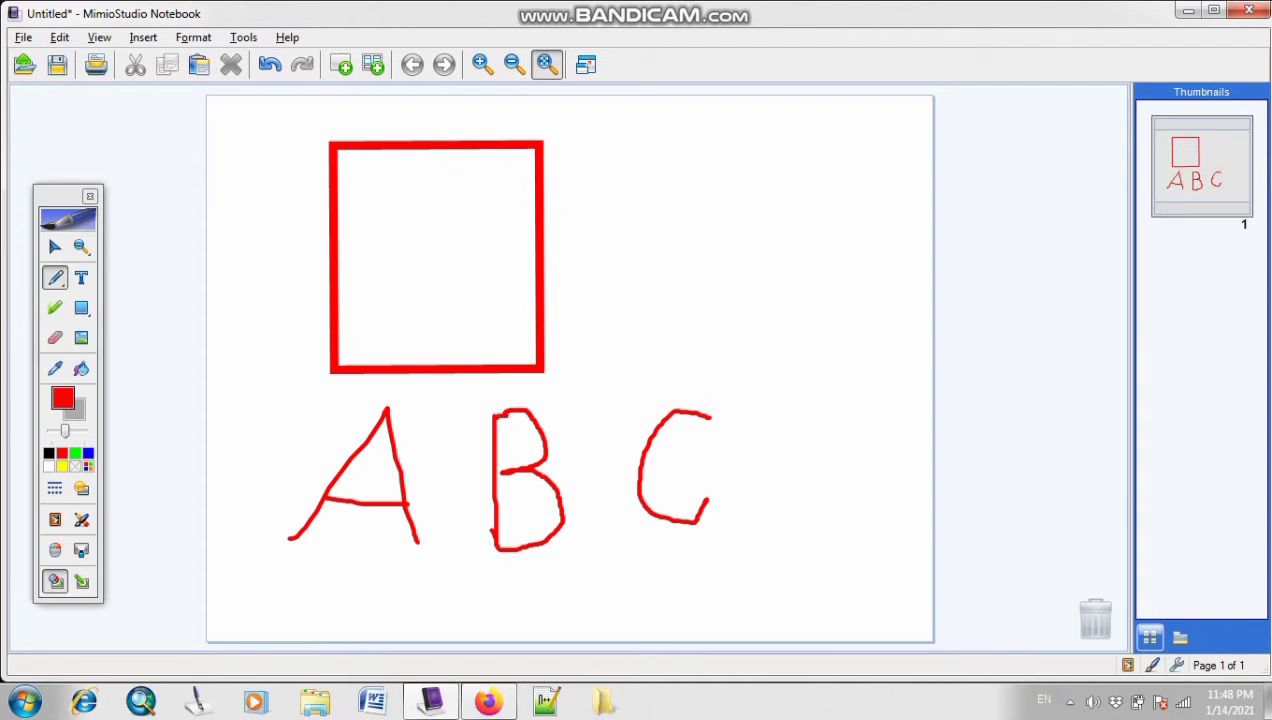
- Paint a freehand red zigzag scribble to the right of the rectangle and letters with the Brush tool
left_click(58, 284)
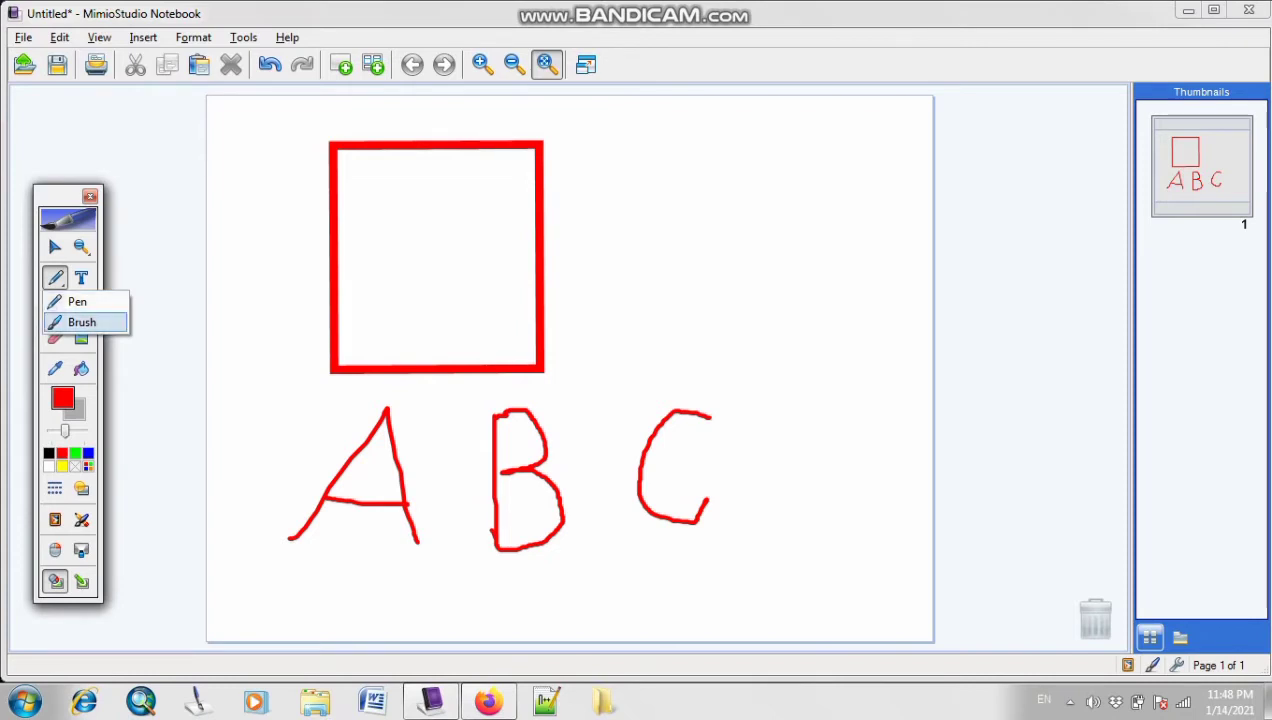
left_click(82, 322)
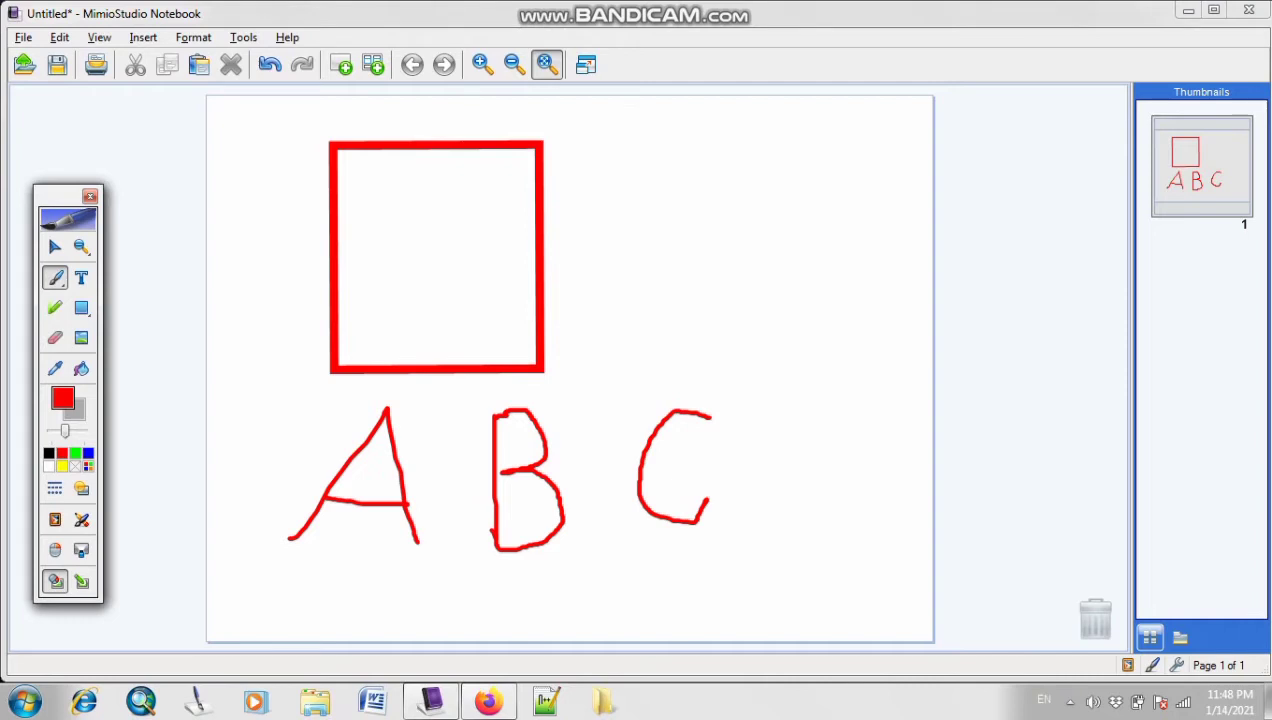
mouse_move(602, 268)
left_mouse_down()
mouse_move(609, 344)
mouse_move(729, 279)
mouse_move(786, 452)
mouse_move(910, 520)
mouse_move(906, 437)
mouse_move(800, 366)
mouse_move(798, 290)
left_mouse_up()
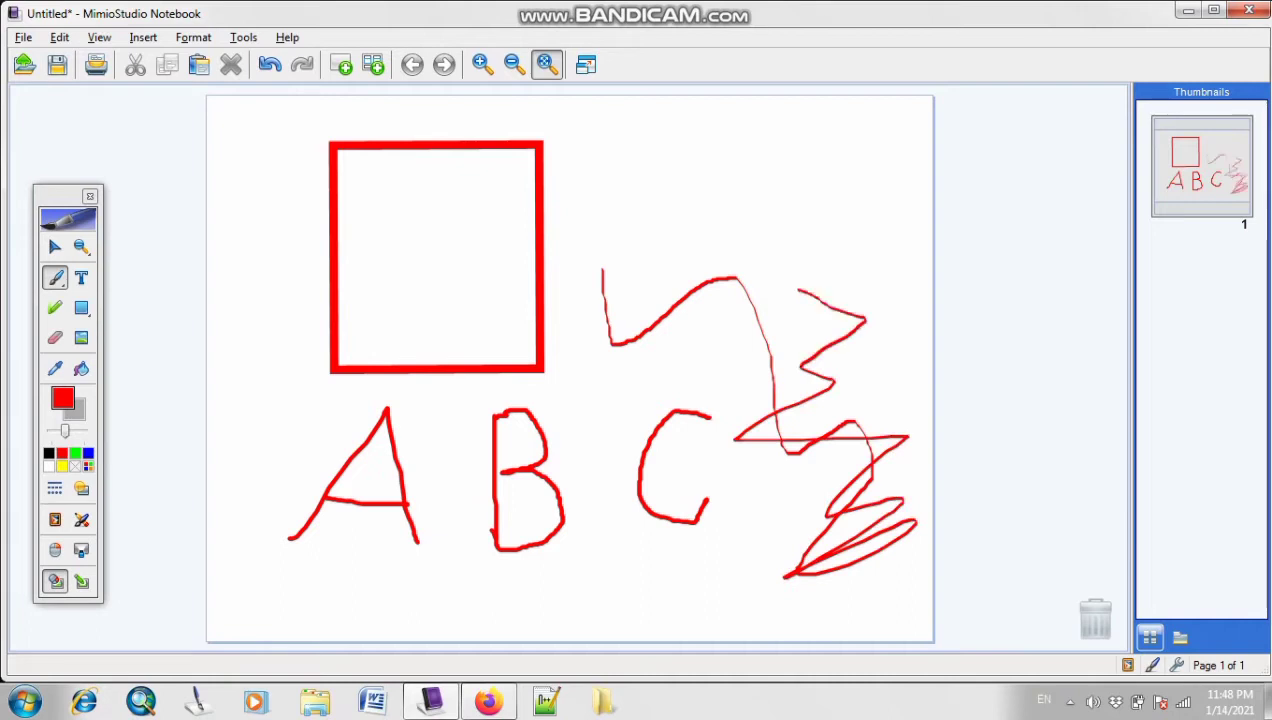
- Undo the red brush scribble and add a text box reading "Computer" to the right of the rectangle
left_click(269, 64)
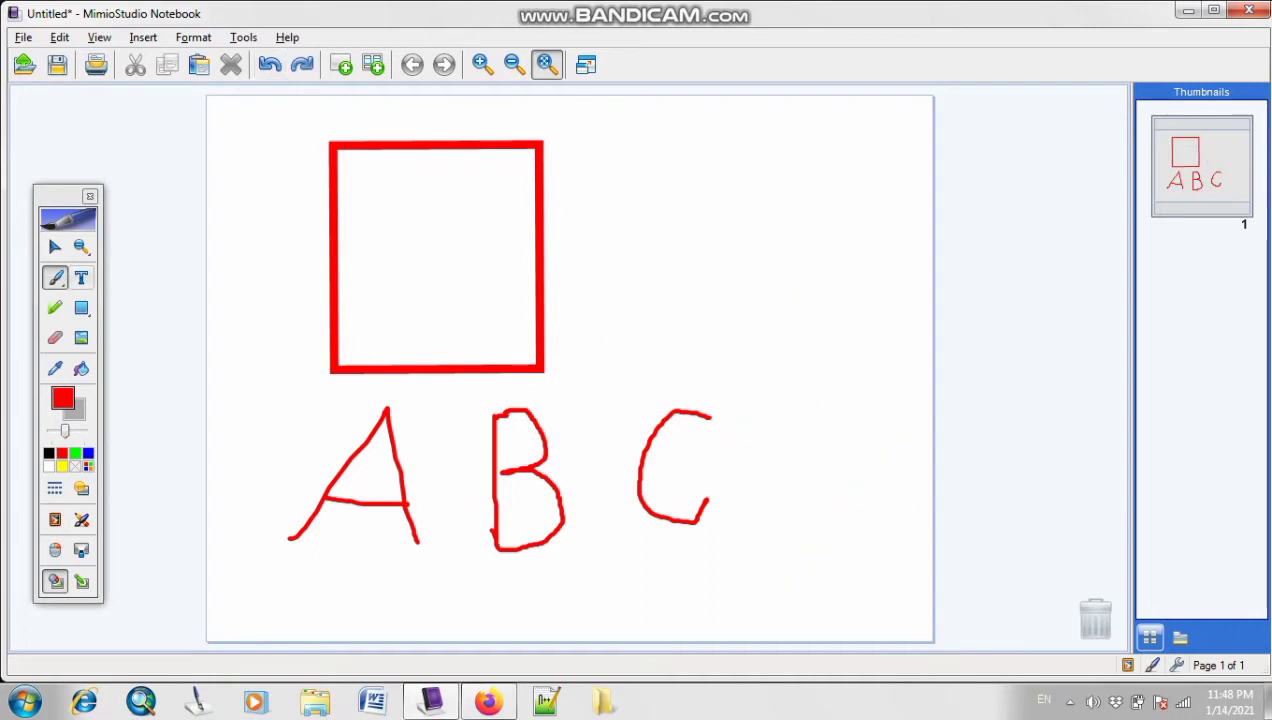
left_click(81, 277)
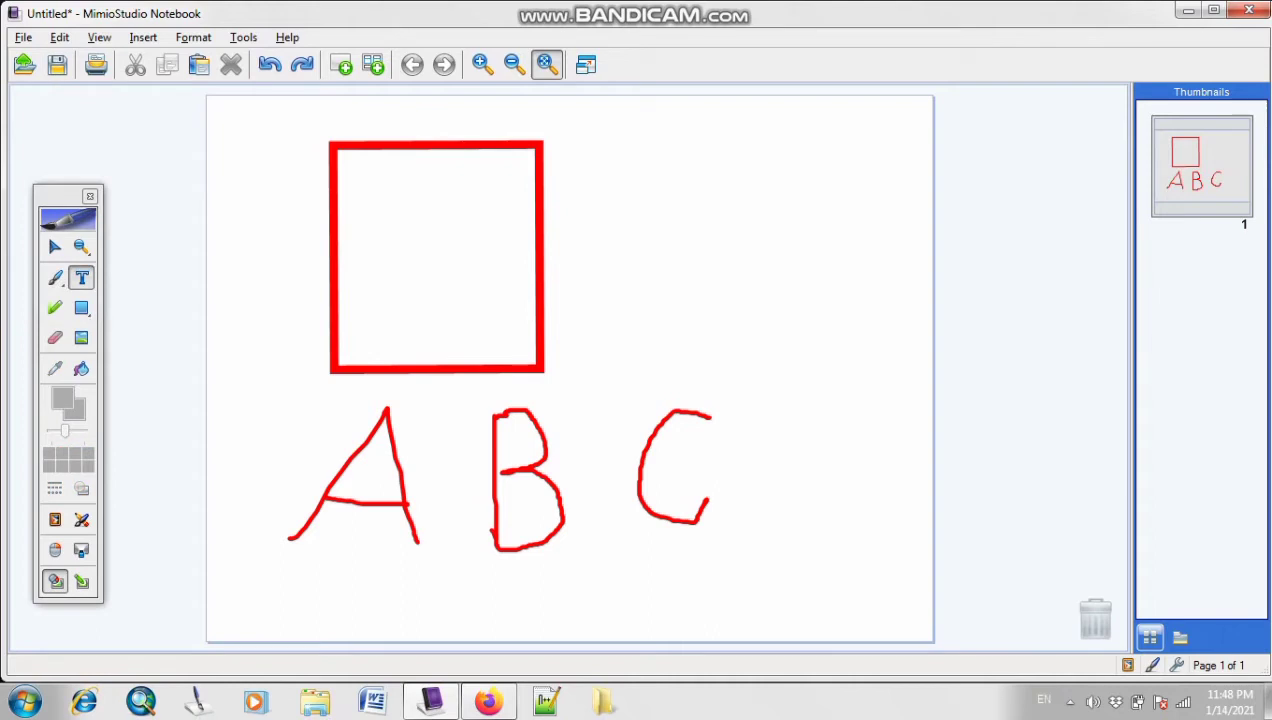
left_click_drag(584, 171, 850, 302)
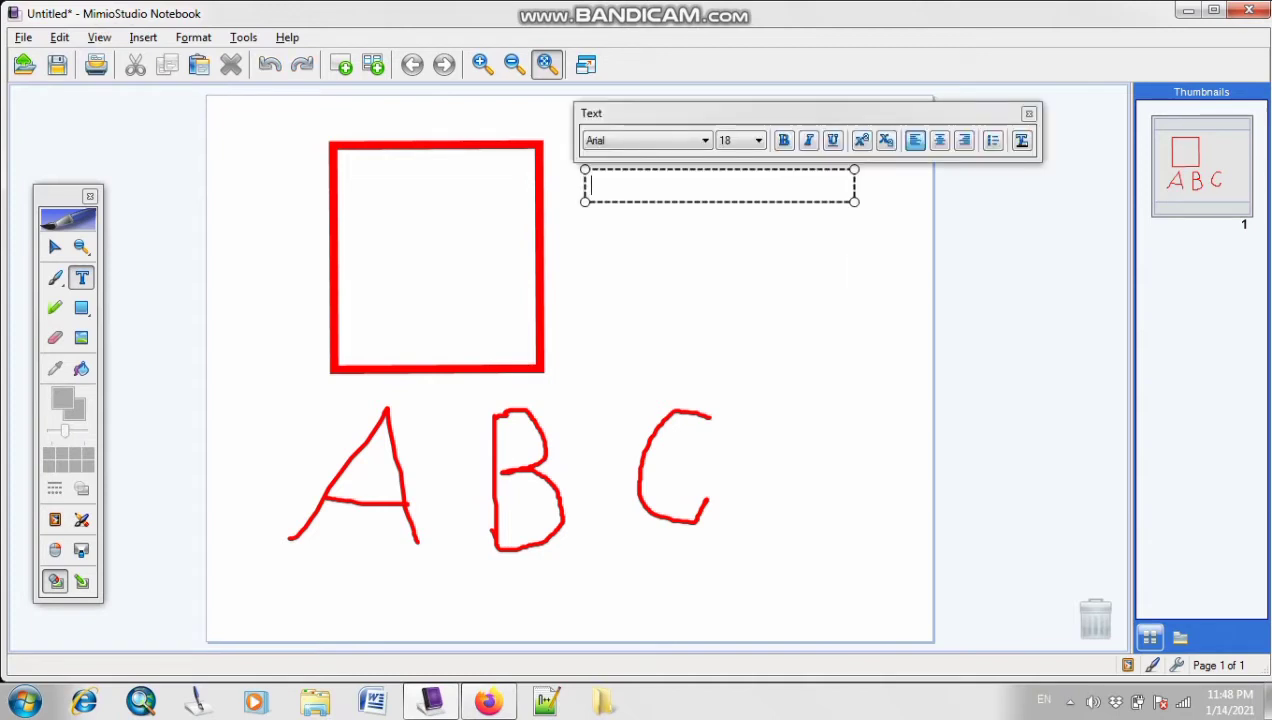
type("Computer")
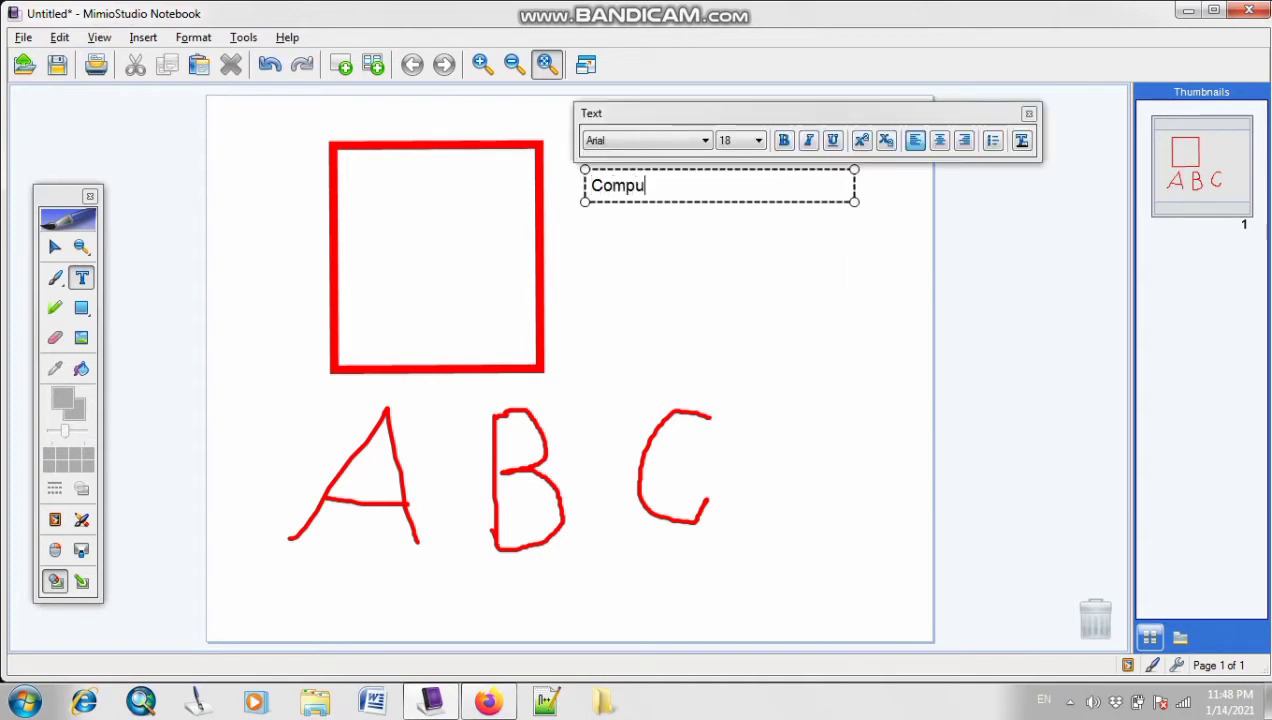
- Set the font size of the word "Computer" to 28 and leave text editing with the Select tool
key("shift+Left")
key("shift+Left")
key("shift+Left")
key("shift+Left")
key("shift+Left")
key("shift+Left")
key("shift+Left")
key("shift+Left")
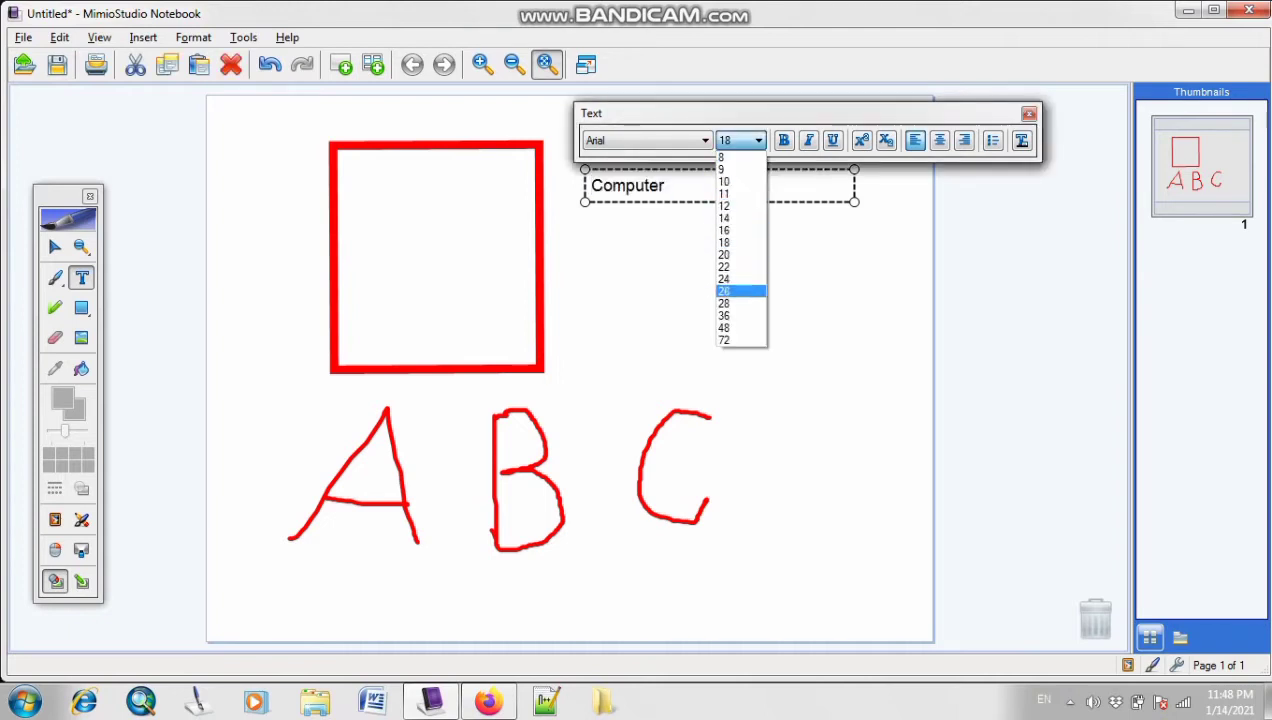
left_click(724, 303)
left_click(742, 318)
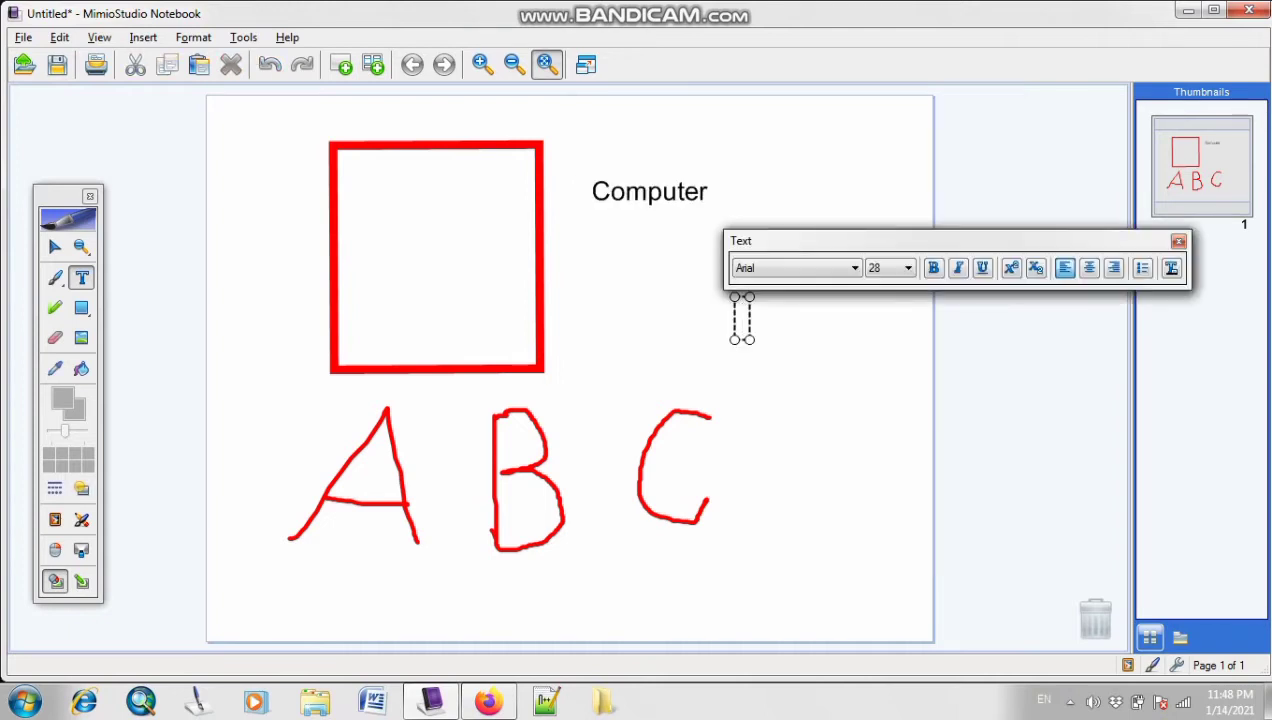
left_click(55, 247)
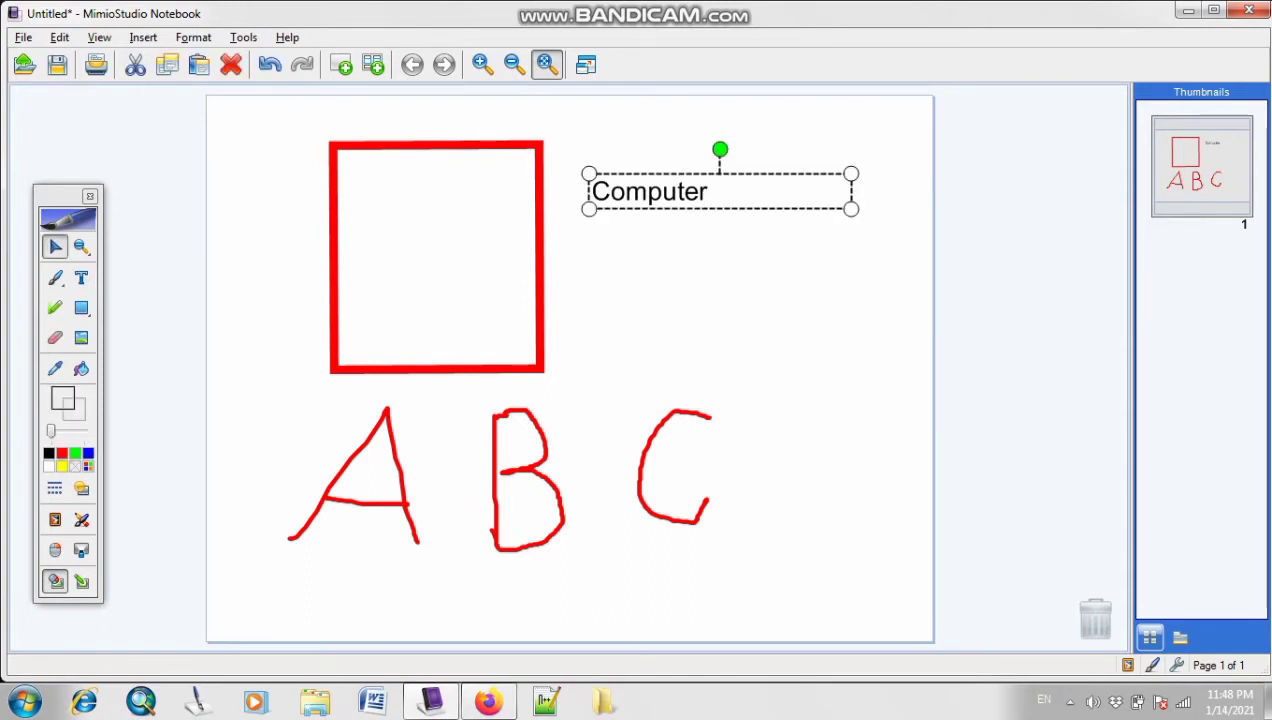
- Add a blank page after page 1 and return to page 1
left_click(341, 64)
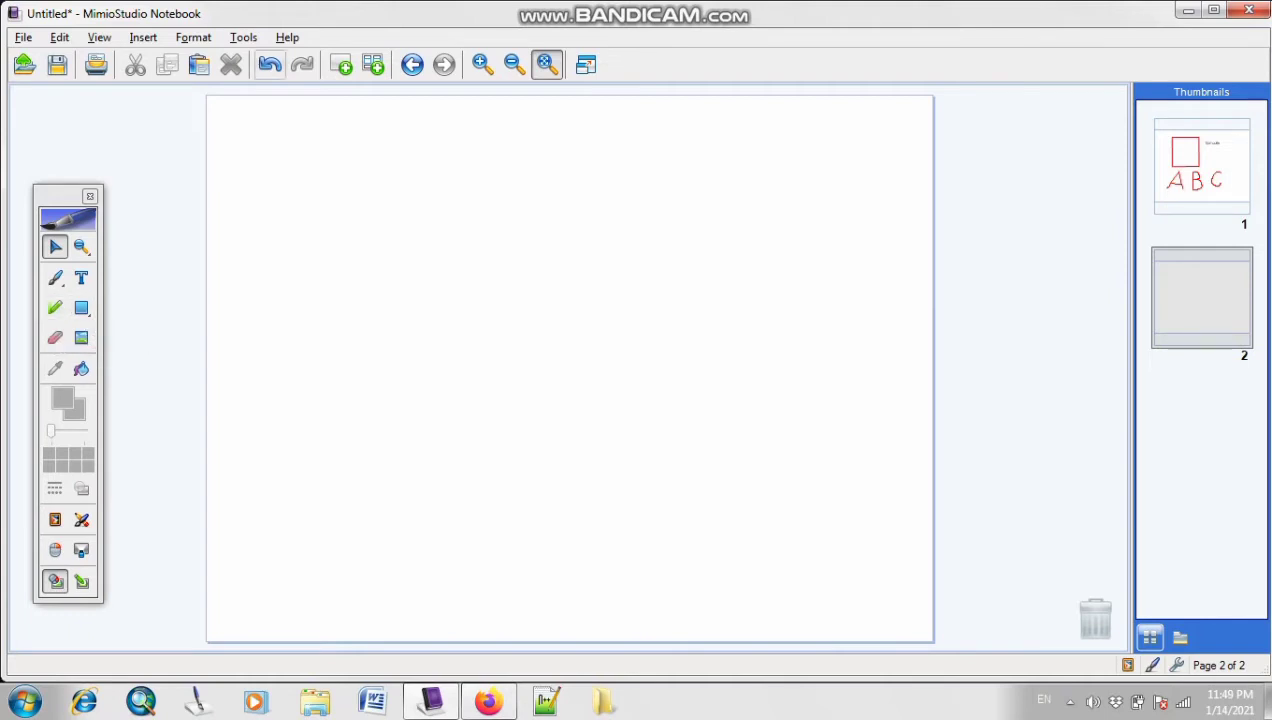
left_click(1201, 167)
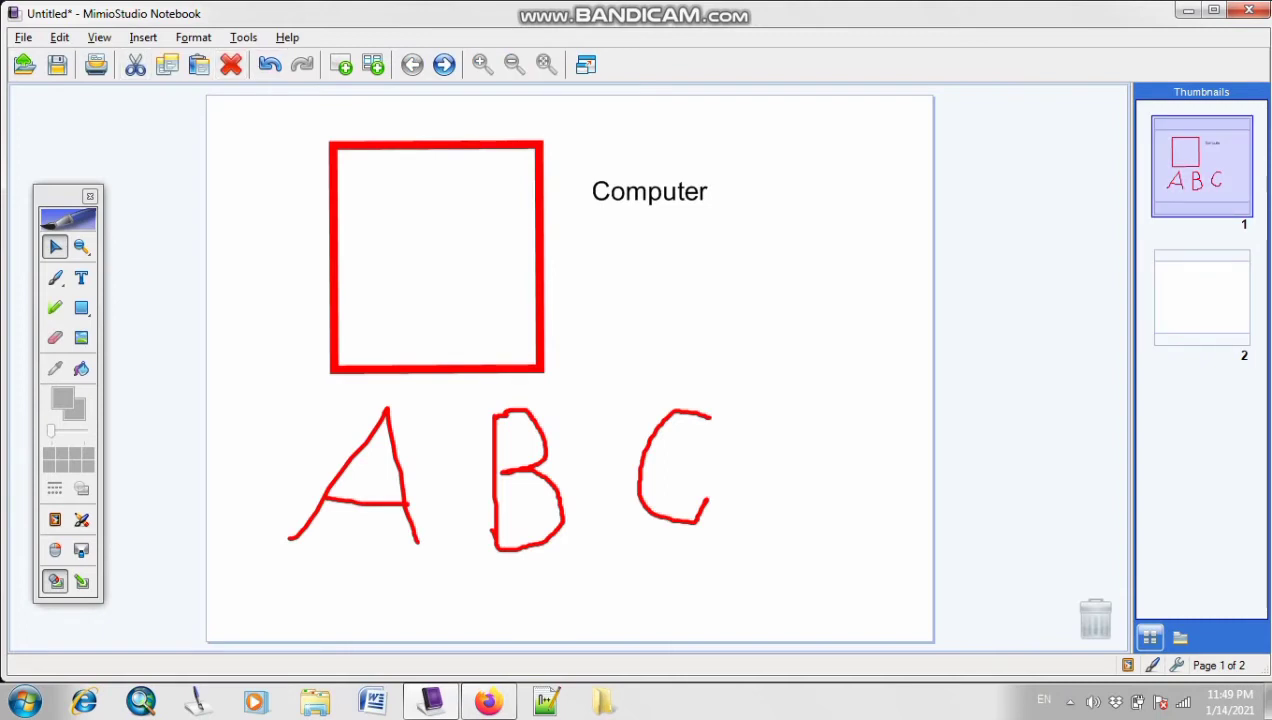
- Select and delete the red rectangle and the handwritten letters A, B and C on page 1
mouse_move(296, 410)
left_mouse_down()
mouse_move(696, 488)
mouse_move(724, 508)
left_mouse_up()
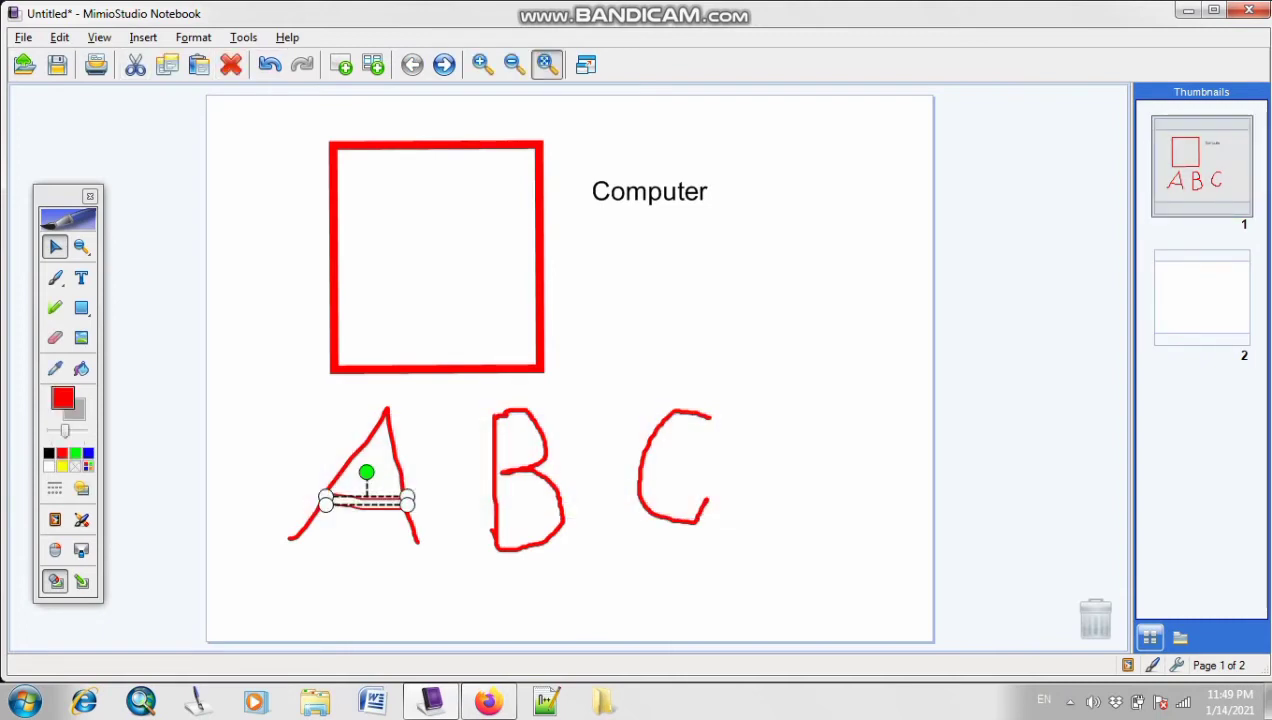
left_click_drag(772, 434, 298, 591)
mouse_move(735, 355)
left_mouse_down()
mouse_move(500, 511)
mouse_move(383, 553)
mouse_move(241, 553)
left_mouse_up()
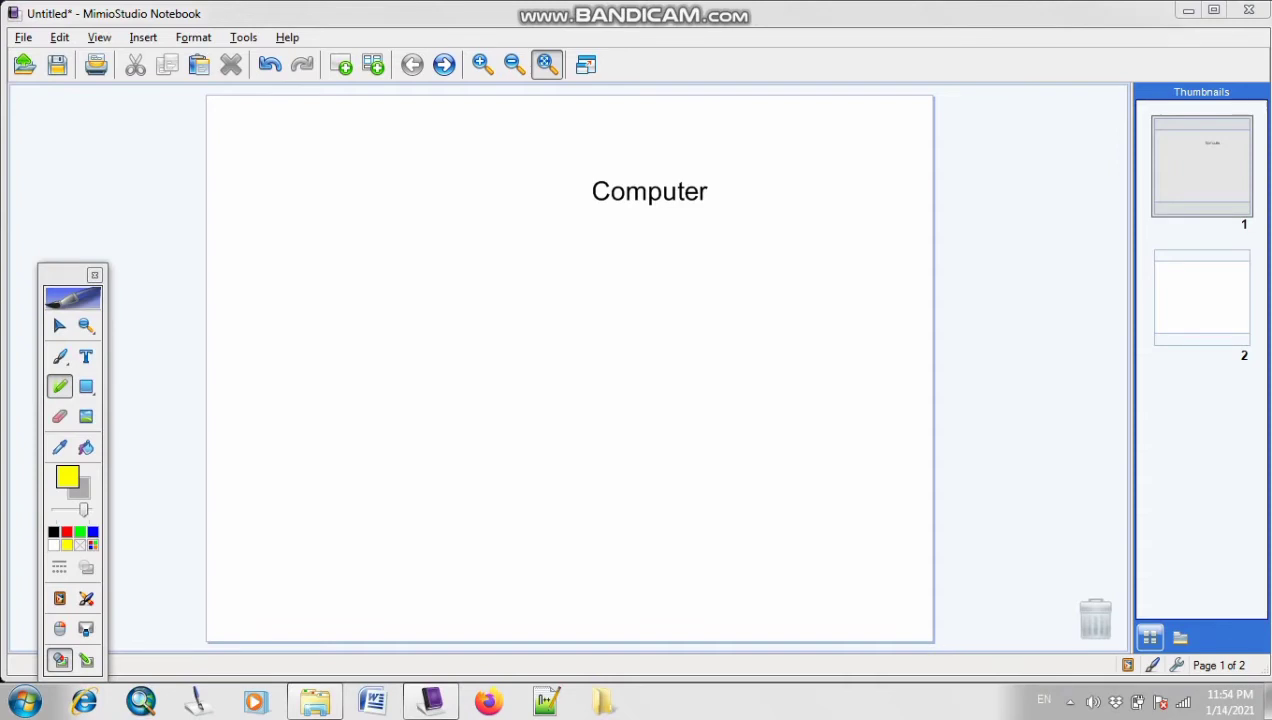
- Highlight the word "Computer" in yellow with the Highlighter, undoing the overlong stroke and covering the word again
left_click_drag(584, 192, 740, 192)
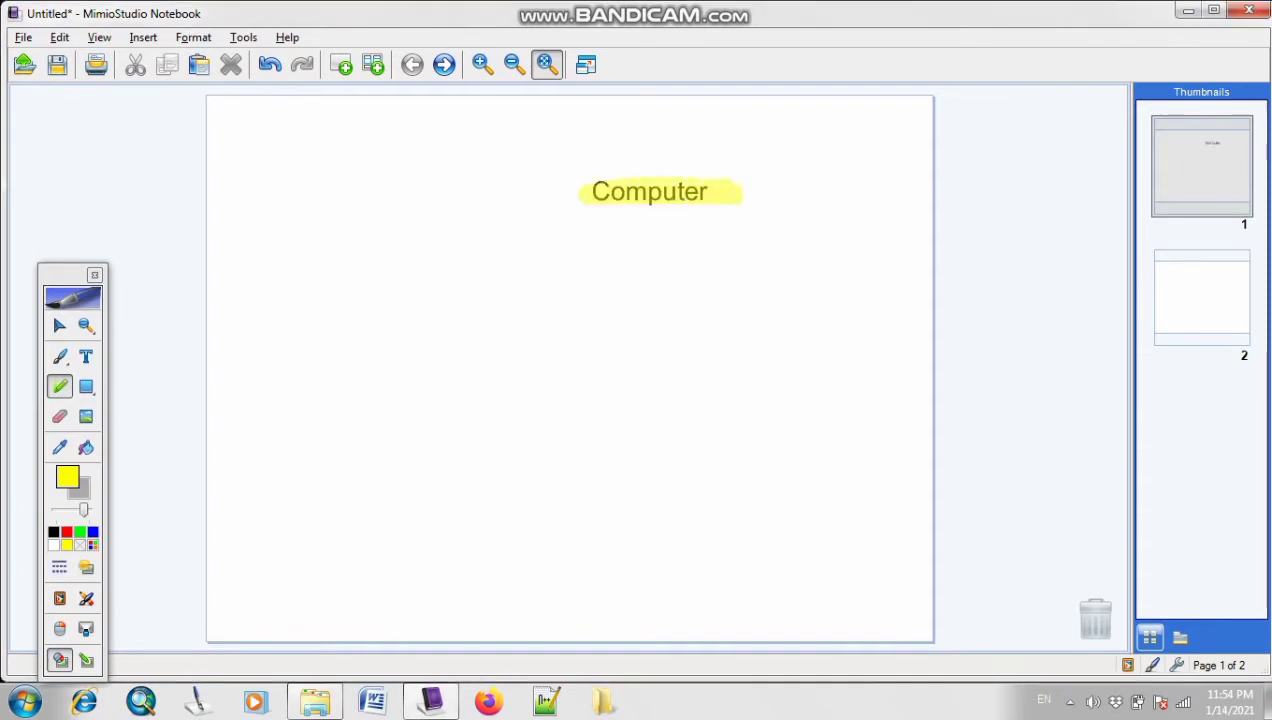
mouse_move(600, 180)
left_mouse_down()
mouse_move(745, 178)
mouse_move(836, 158)
left_mouse_up()
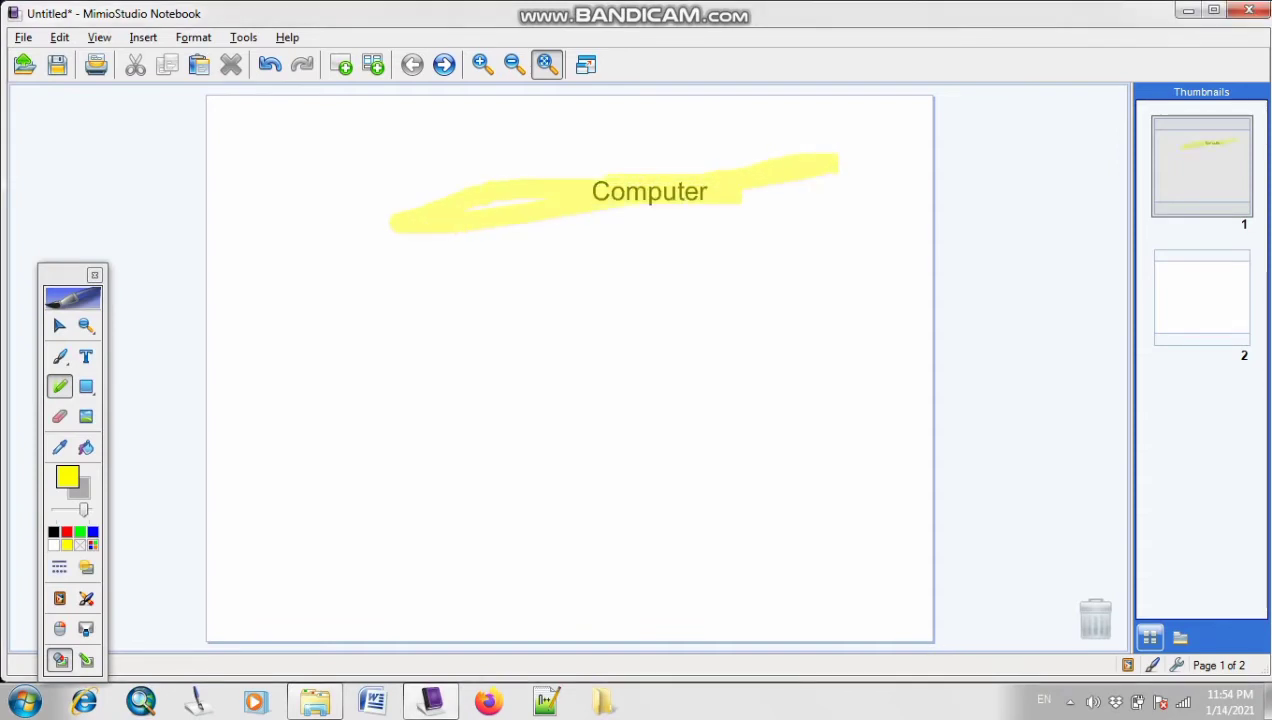
key("ctrl+z")
mouse_move(572, 188)
left_mouse_down()
mouse_move(766, 192)
mouse_move(575, 206)
mouse_move(716, 212)
left_mouse_up()
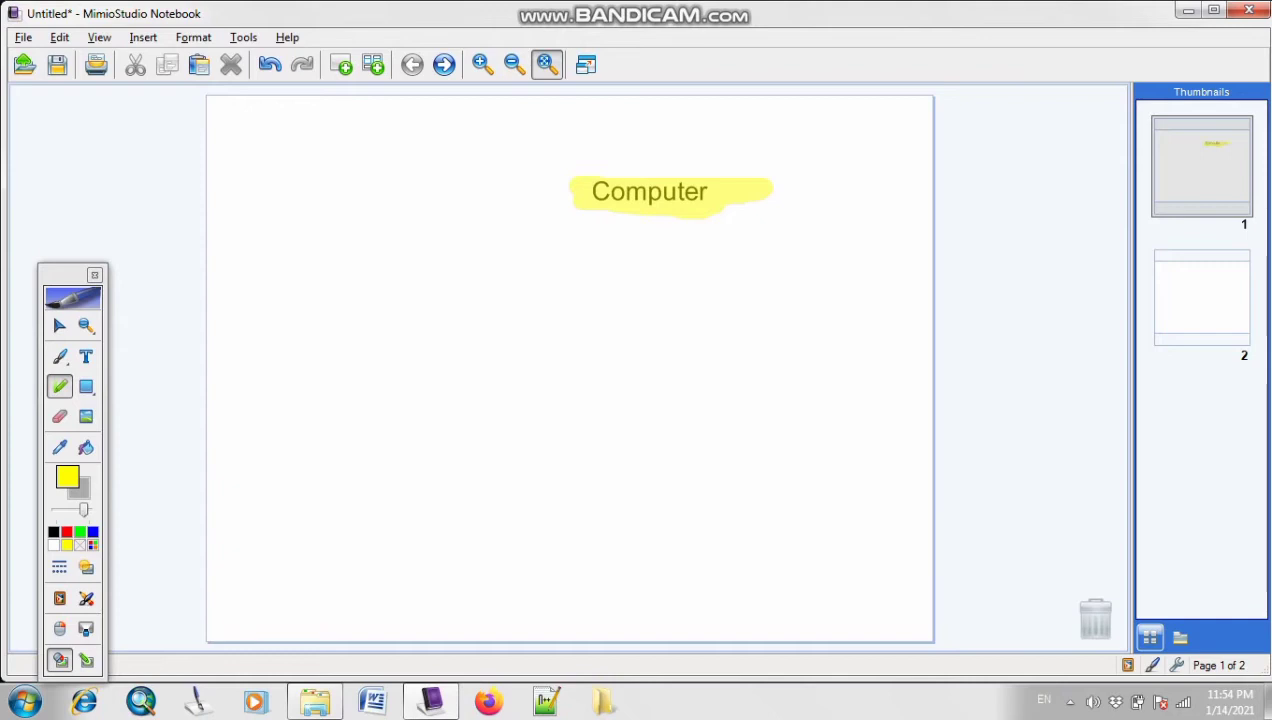
- Try the Highlighter in red with three horizontal strokes below the word "Computer", and undo the strokes
left_click(67, 532)
left_click_drag(562, 237, 822, 252)
left_click_drag(436, 317, 822, 320)
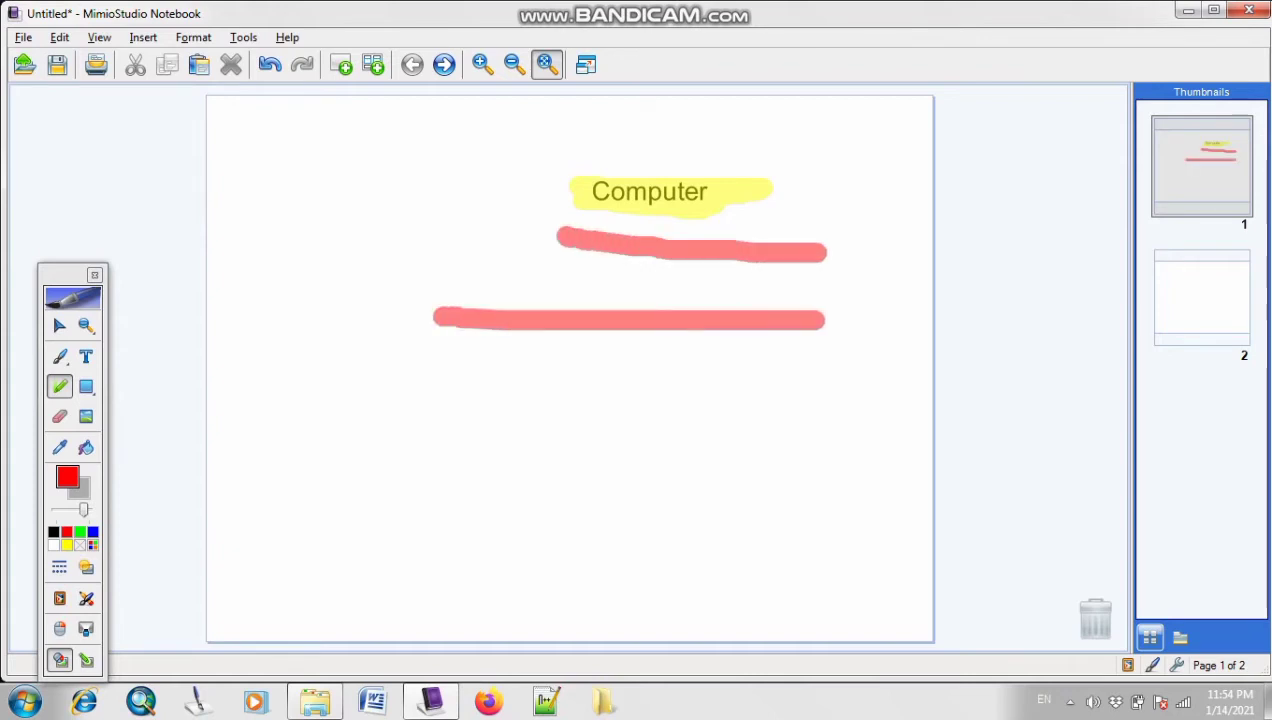
left_click_drag(496, 355, 852, 355)
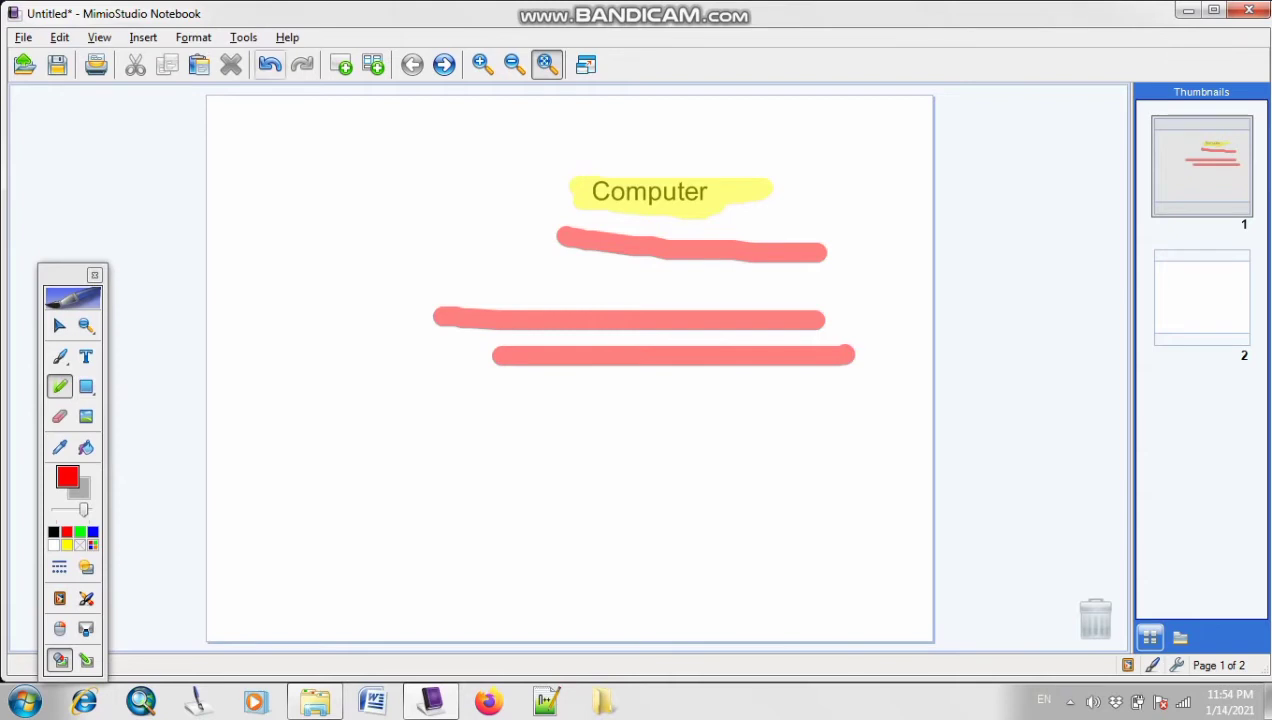
left_click(270, 65)
left_click(270, 65)
left_click(270, 65)
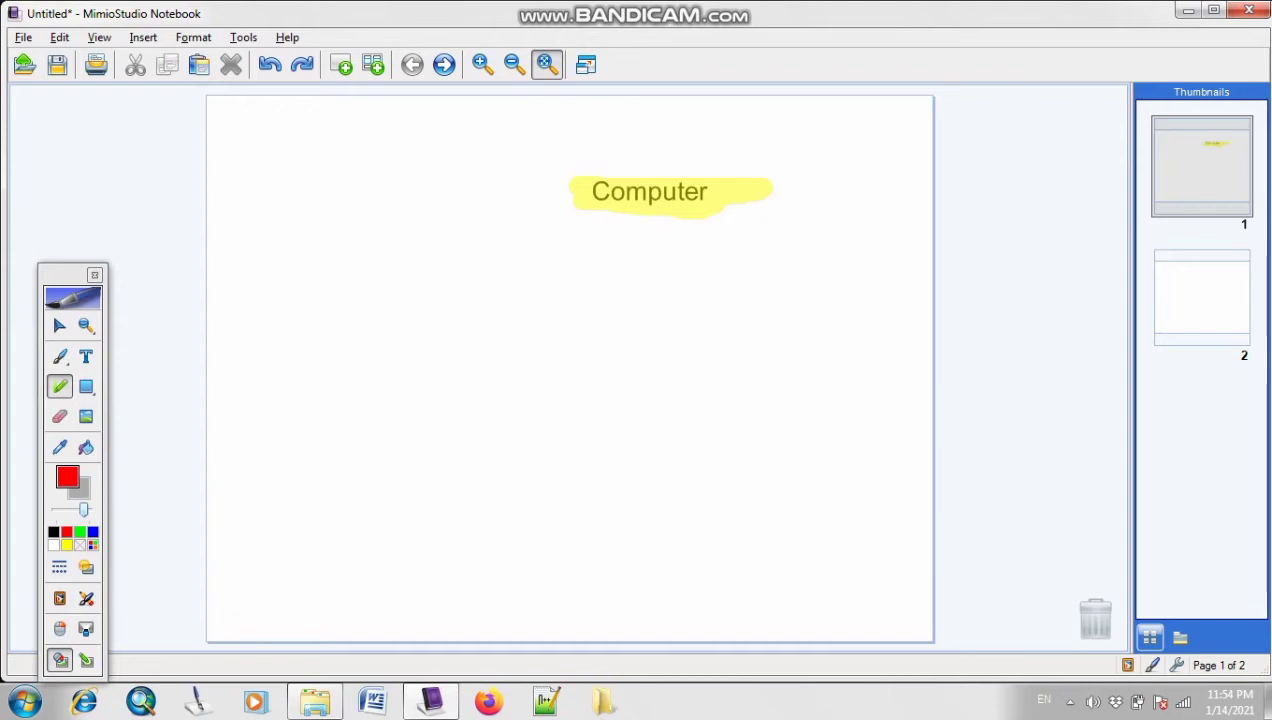
- Reduce the highlighter to its thinnest width and draw three thin red horizontal lines in the lower half of the page
left_click_drag(84, 510, 65, 510)
left_click_drag(65, 510, 56, 510)
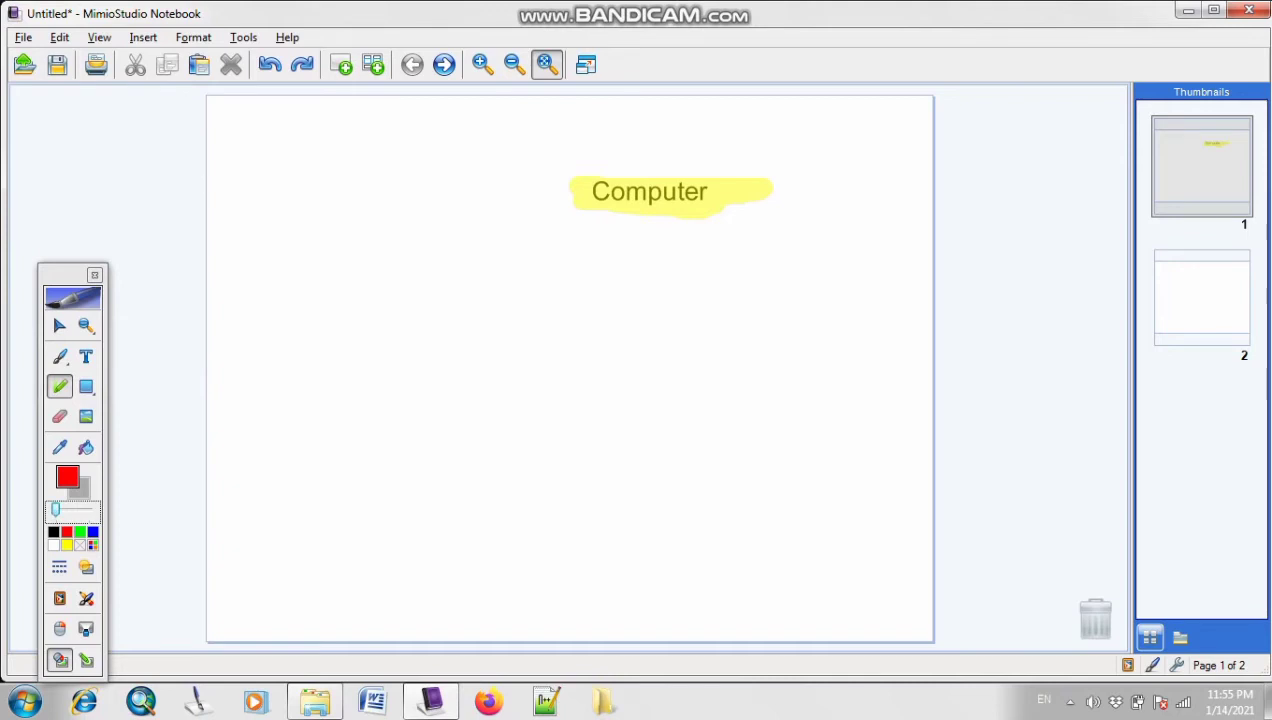
left_click_drag(363, 447, 628, 460)
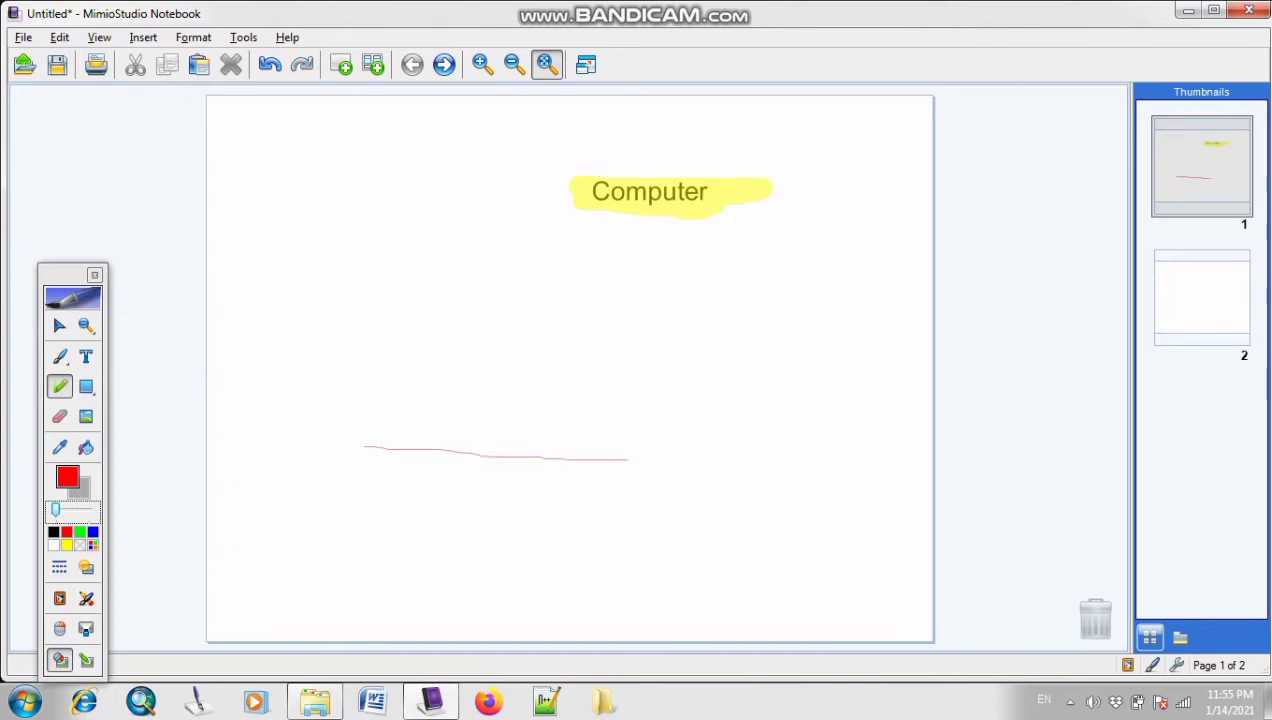
left_click_drag(362, 482, 618, 496)
left_click_drag(378, 517, 618, 524)
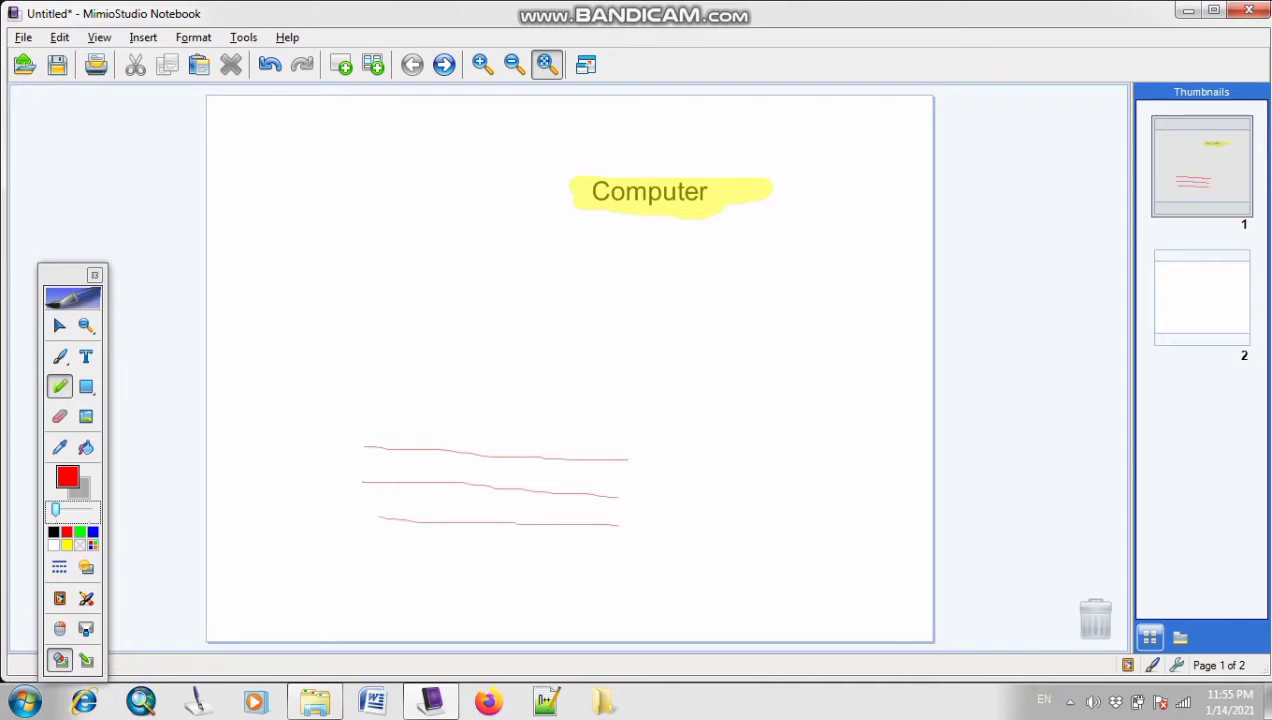
- Increase the highlighter to its thickest width and draw two thick red horizontal strokes above the thin lines
left_click_drag(55, 509, 88, 509)
left_click_drag(352, 415, 806, 420)
left_click_drag(400, 360, 790, 360)
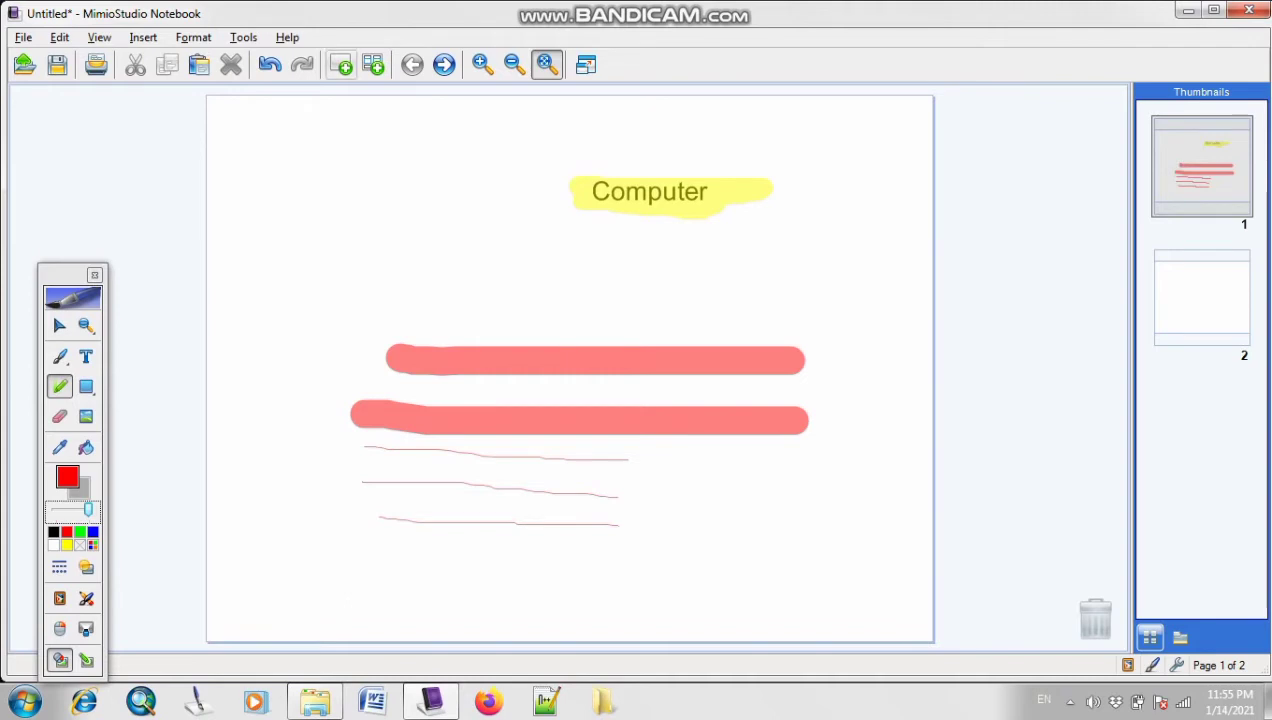
- Insert a blank page after page 1 and draw a red, nearly square rectangle in its upper left area
left_click(341, 64)
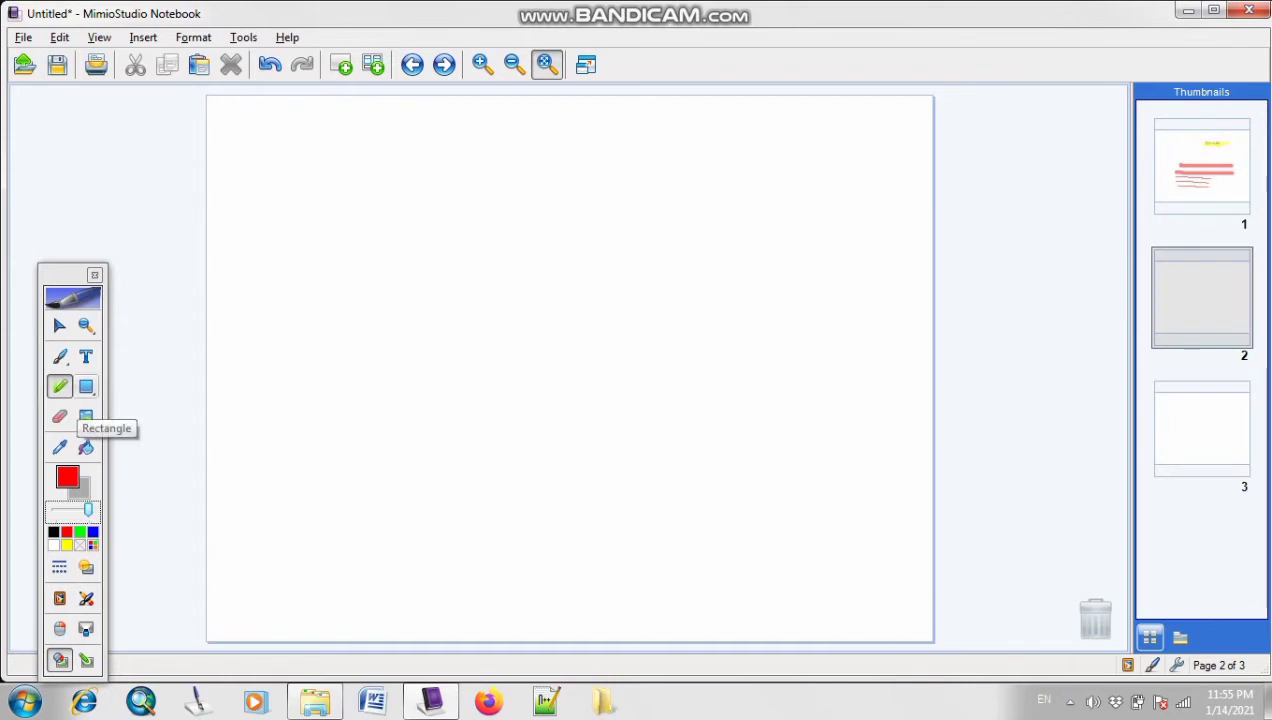
left_click(86, 388)
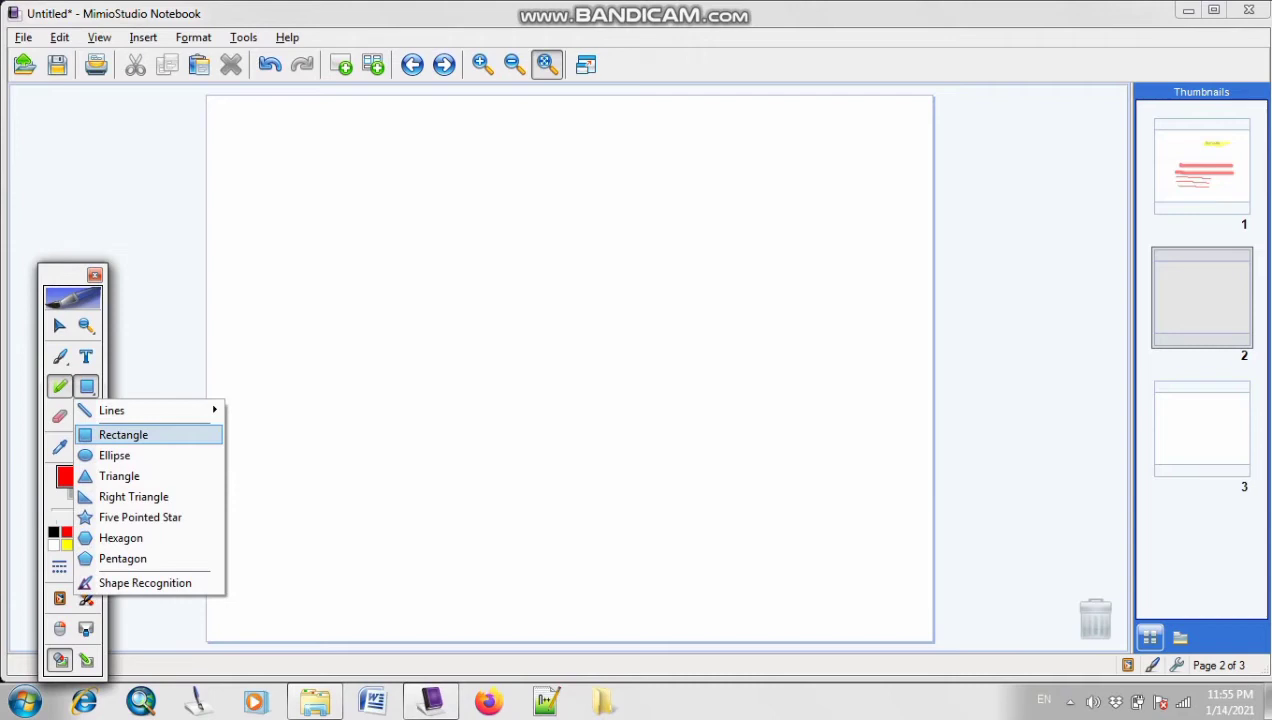
left_click(123, 434)
left_click_drag(322, 120, 462, 270)
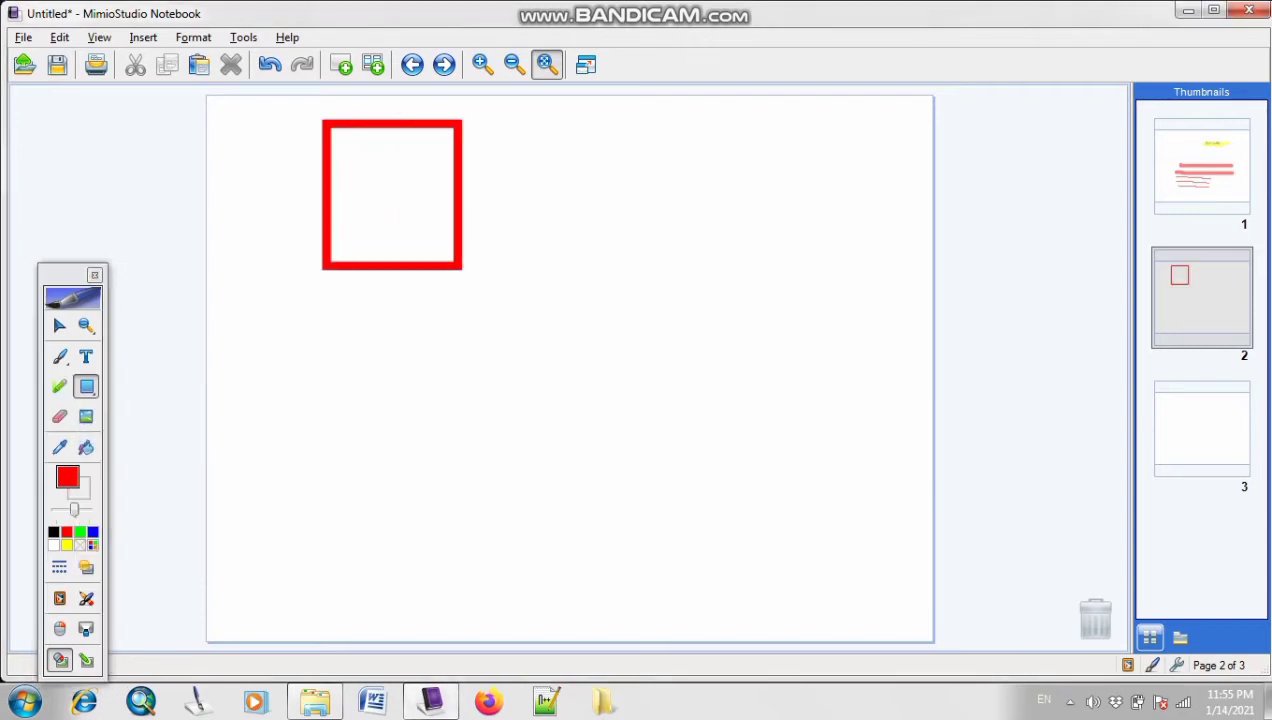
- Draw a red circle with the Ellipse shape beside the rectangle and a red triangle to the right of the circle
left_click(86, 386)
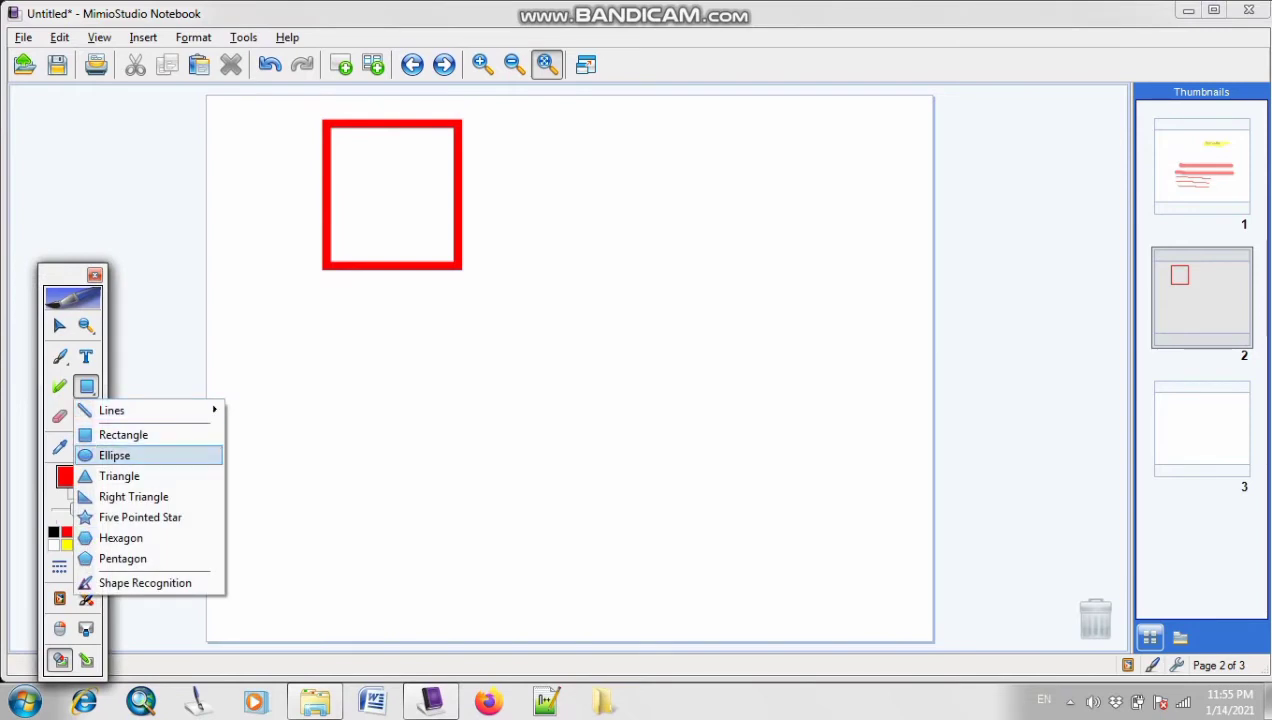
left_click(123, 453)
left_click_drag(494, 133, 642, 280)
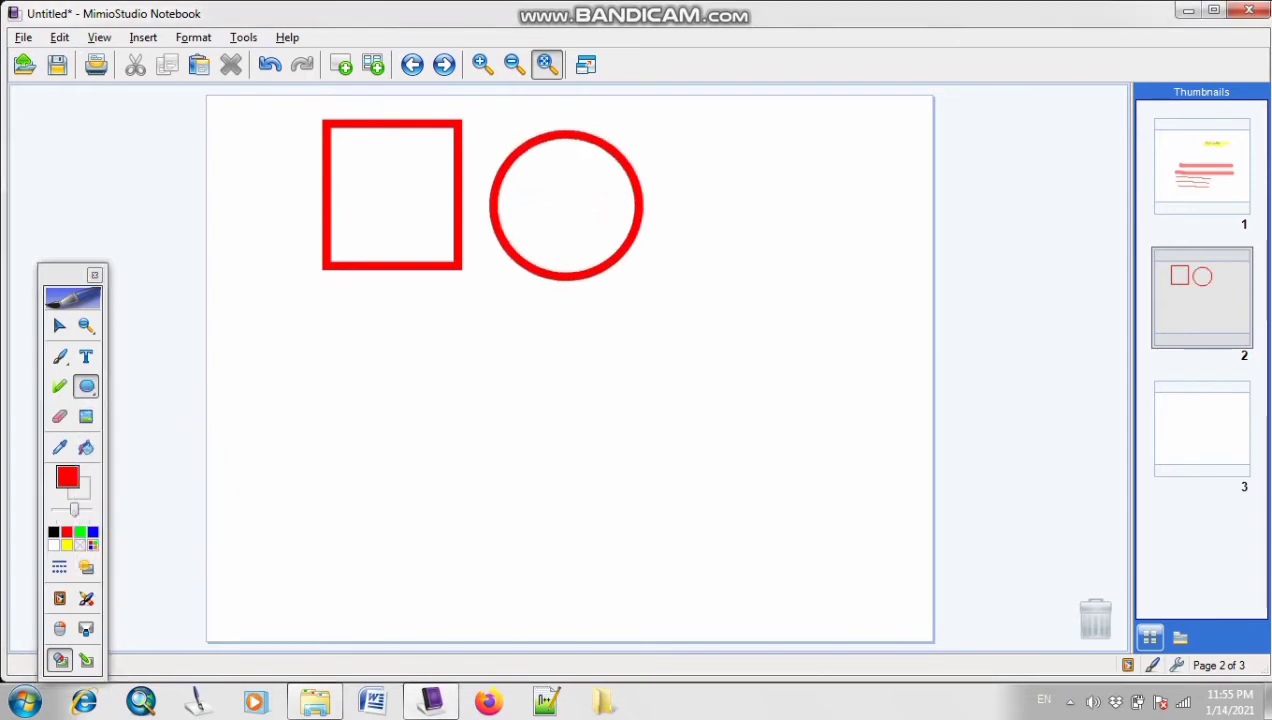
left_click(86, 386)
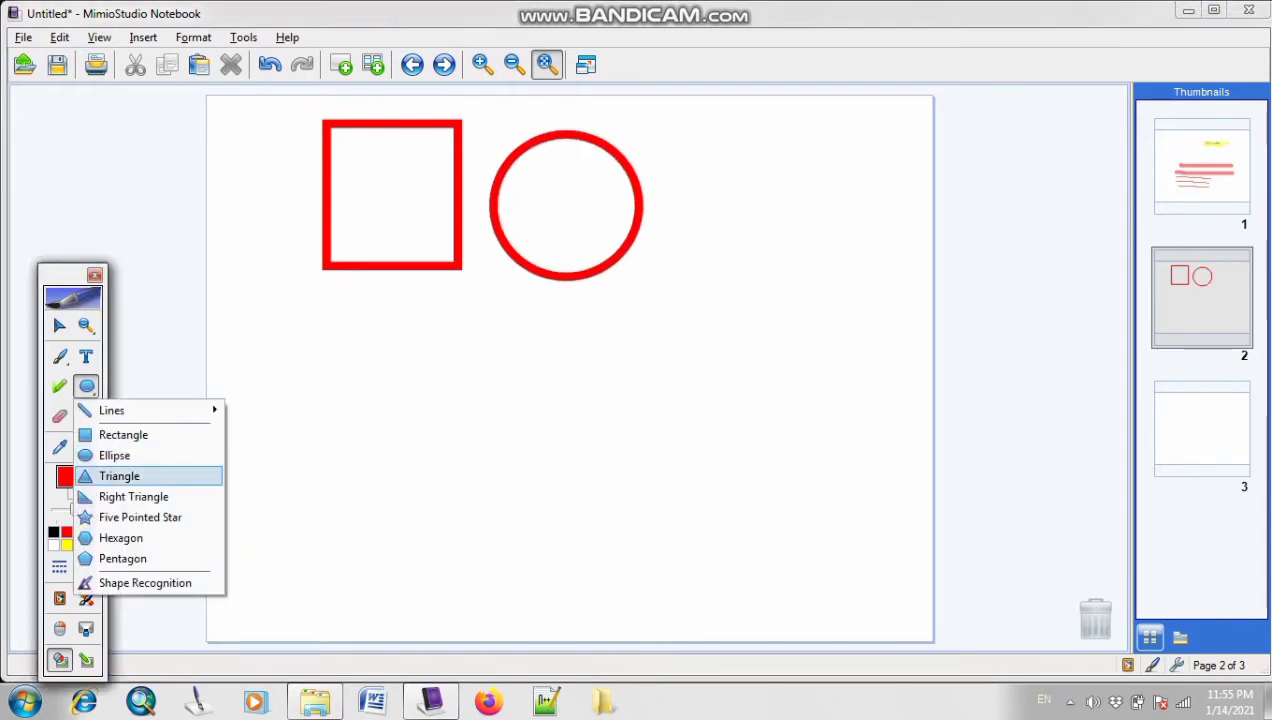
left_click(119, 476)
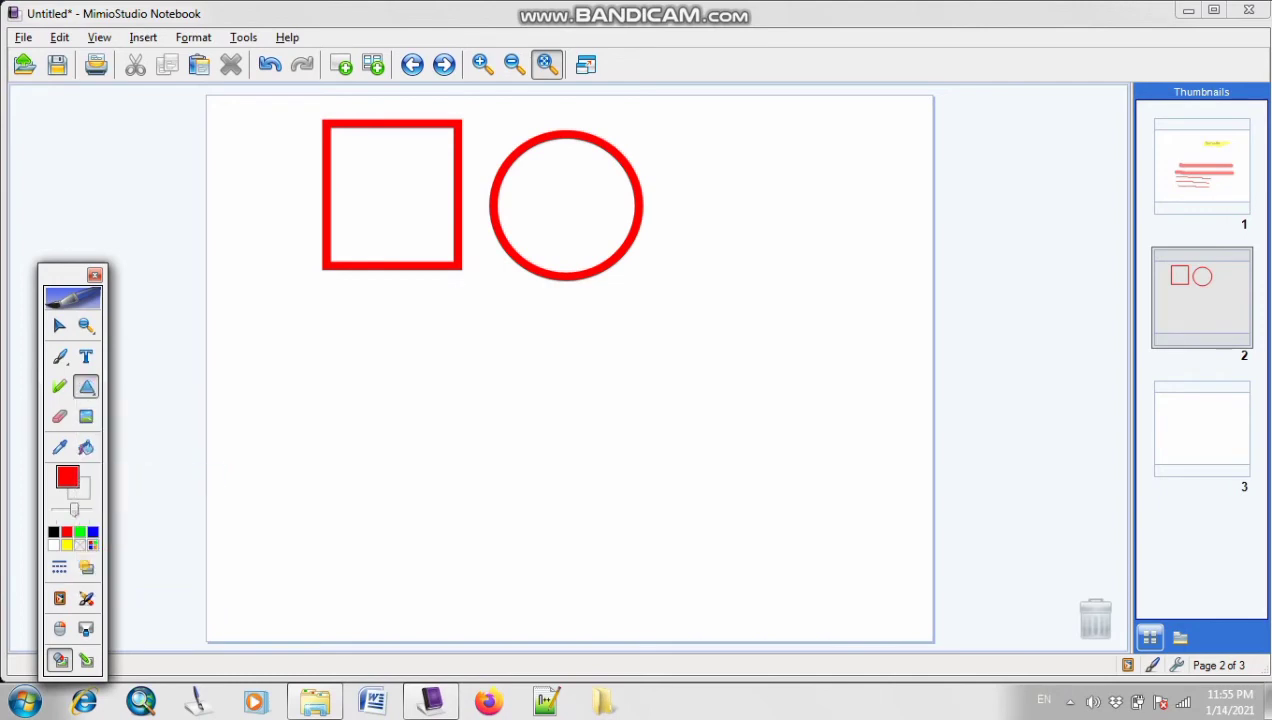
mouse_move(710, 130)
left_mouse_down()
mouse_move(792, 258)
mouse_move(884, 268)
left_mouse_up()
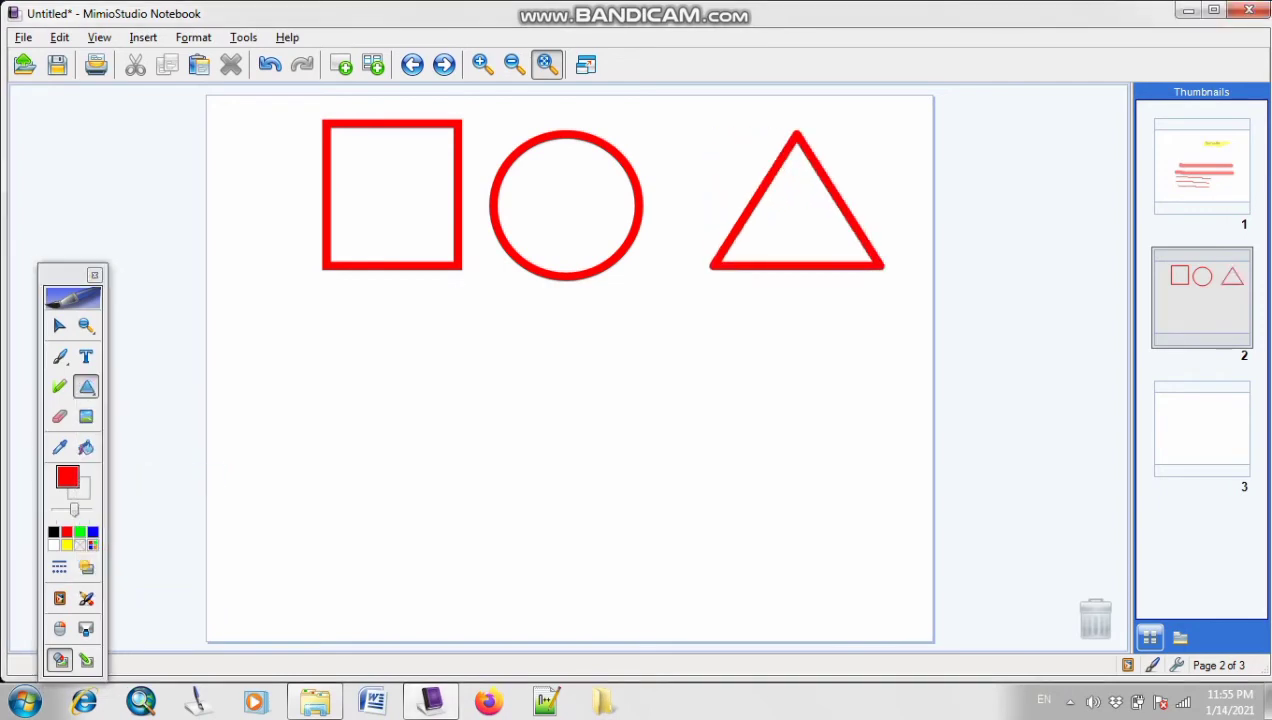
- Draw a red right triangle below the rectangle and a red five-pointed star beside it, below the circle
left_click(86, 386)
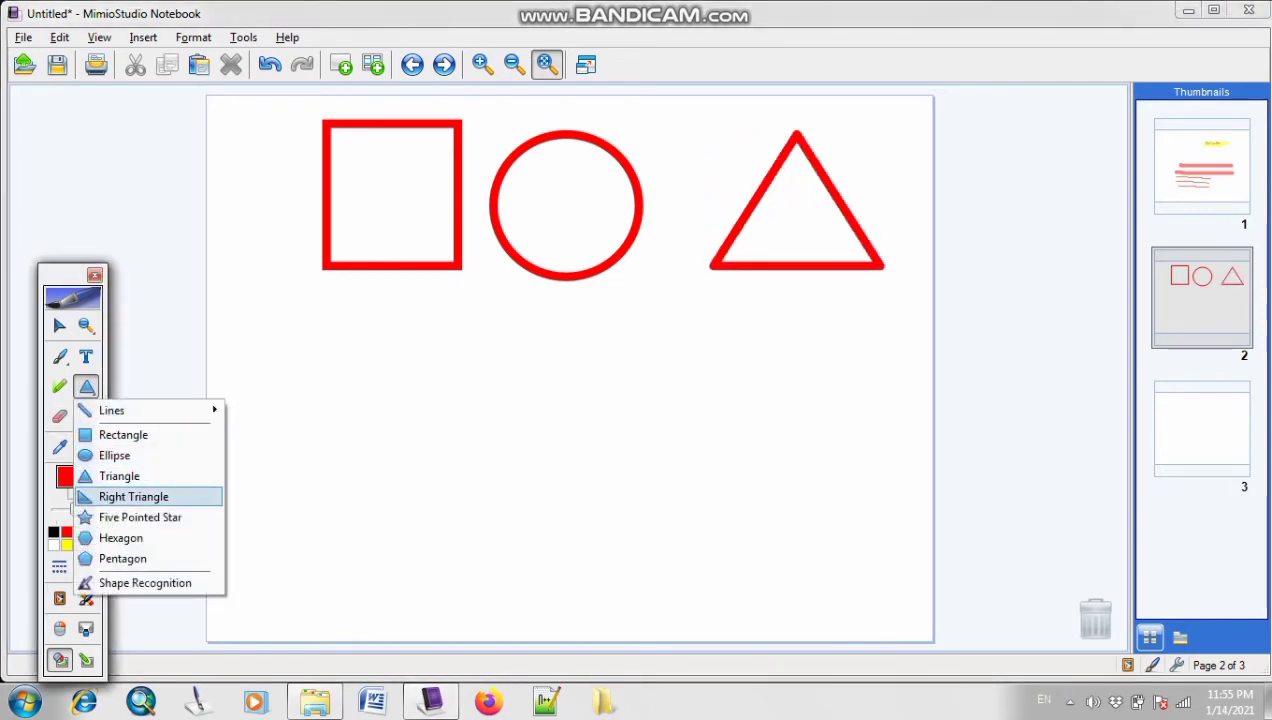
left_click(130, 496)
left_click_drag(263, 370, 489, 527)
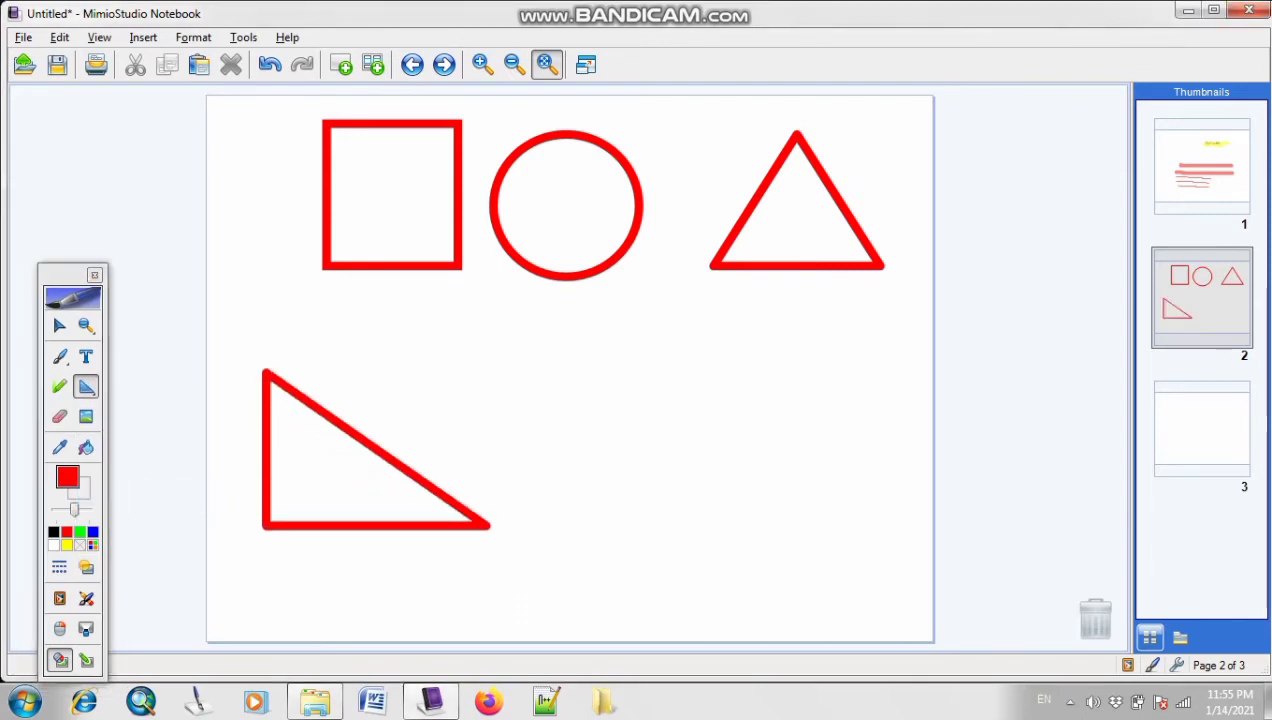
left_click(86, 386)
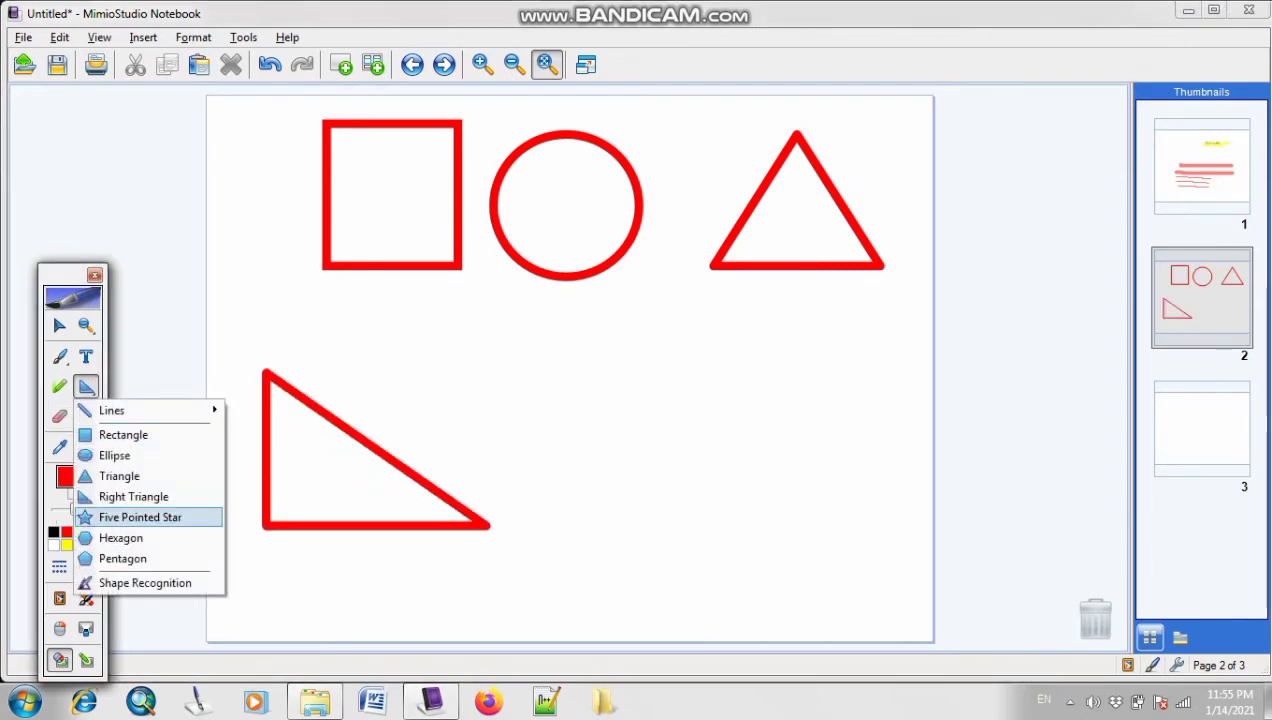
left_click(140, 517)
left_click_drag(536, 372, 678, 522)
- Draw a red hexagon to the right of the star and a small red pentagon below the right triangle
left_click(86, 386)
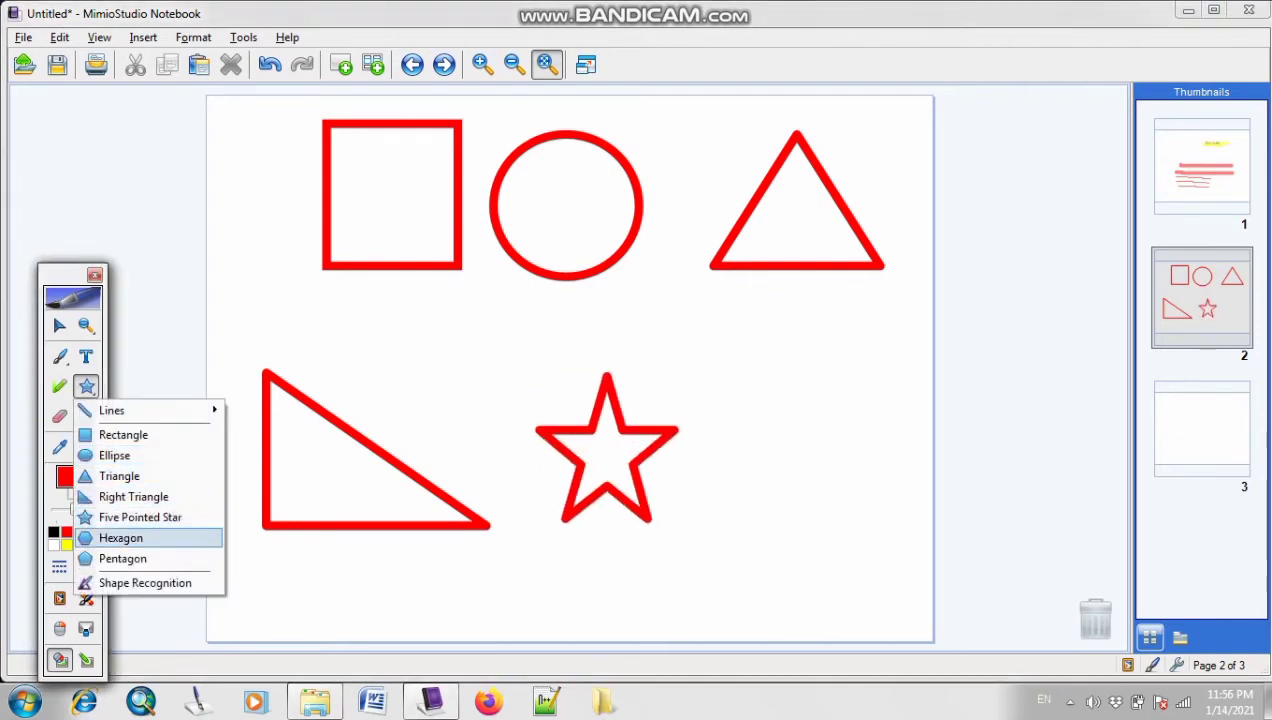
left_click(120, 538)
left_click_drag(720, 372, 868, 532)
left_click(86, 386)
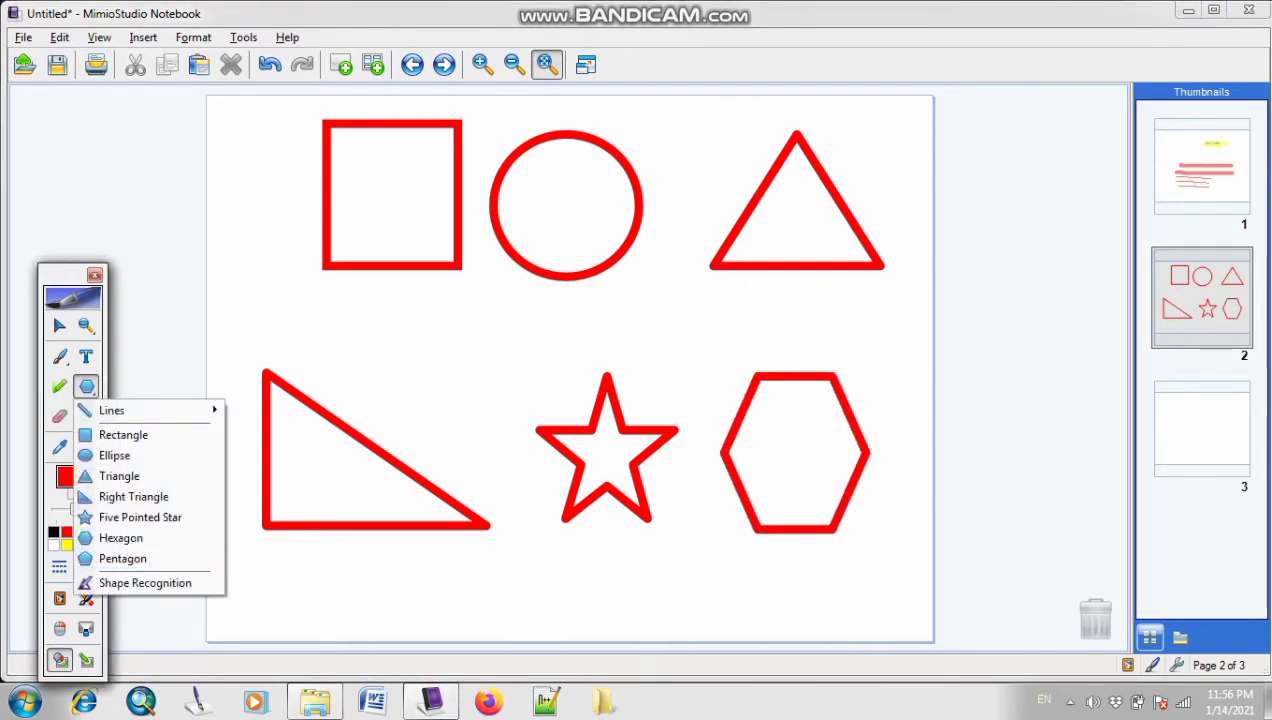
left_click(120, 554)
left_click_drag(340, 552, 419, 633)
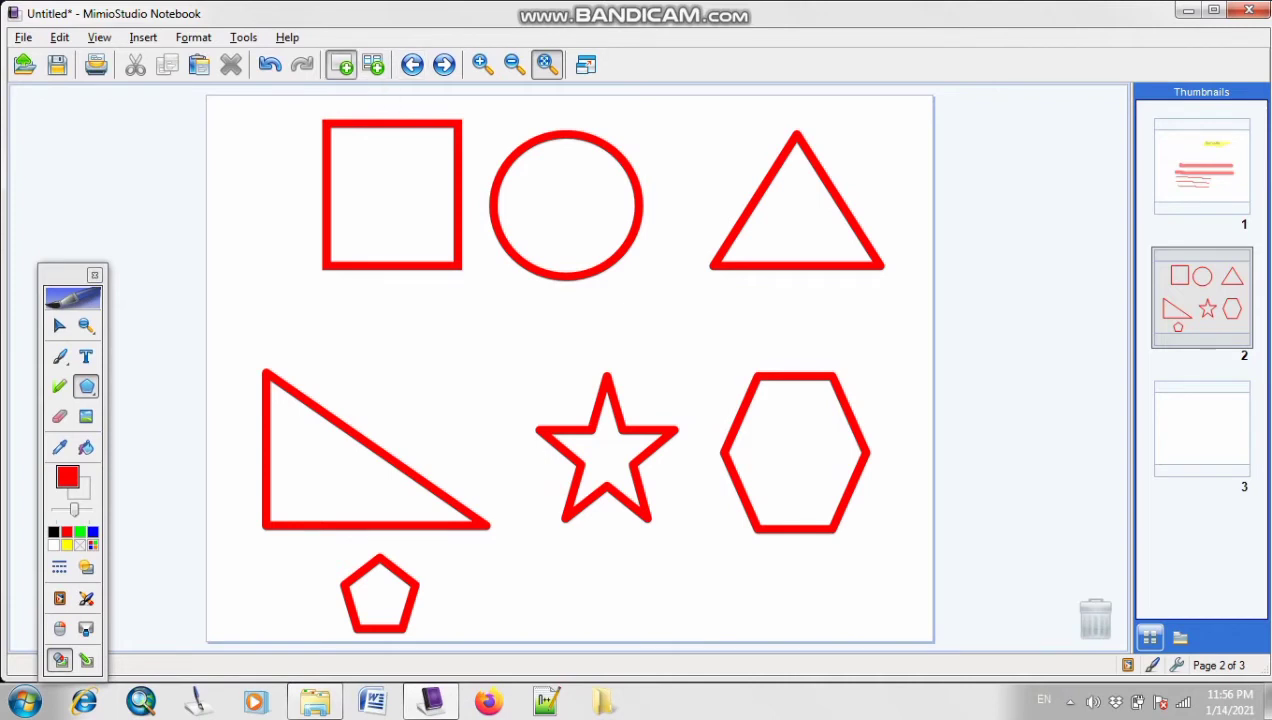
- Insert a blank page after page 2 and hand-draw a red circle in its upper left area with the Pen
left_click(341, 64)
left_click(86, 386)
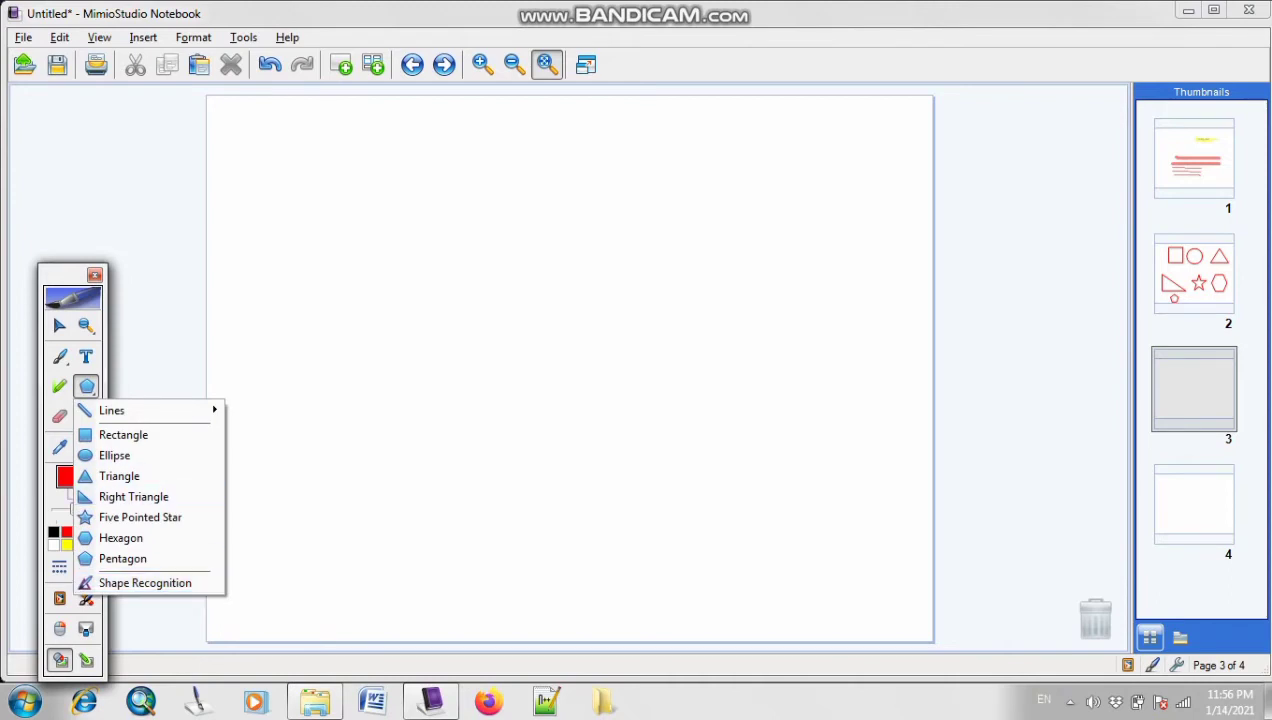
left_click(60, 357)
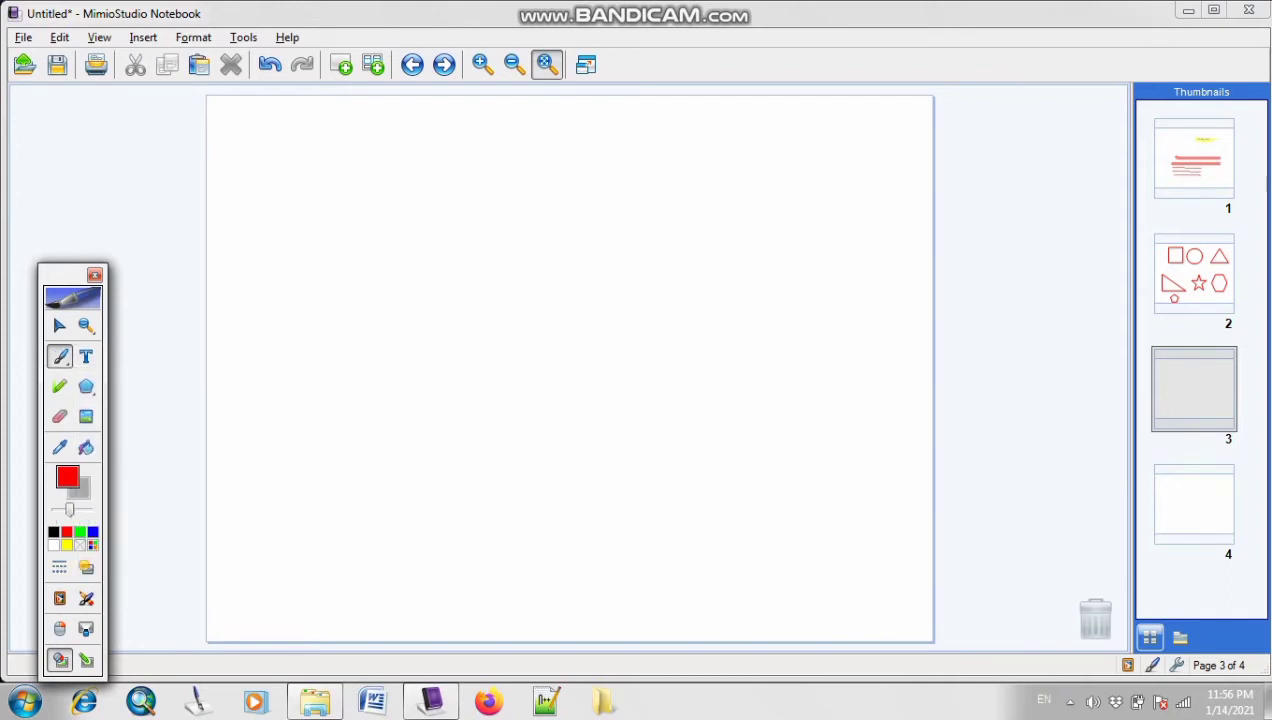
mouse_move(370, 190)
left_mouse_down()
mouse_move(349, 206)
mouse_move(352, 288)
mouse_move(436, 302)
left_mouse_up()
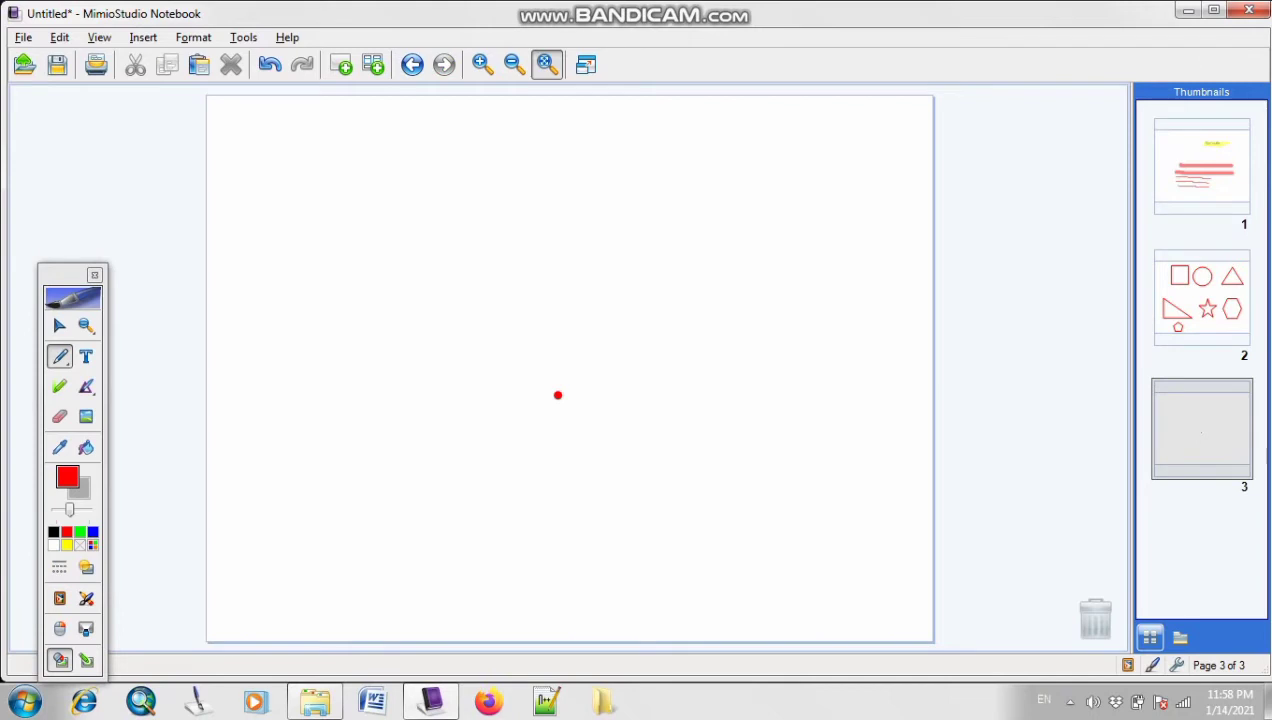
mouse_move(348, 184)
left_mouse_down()
mouse_move(316, 185)
mouse_move(298, 268)
mouse_move(366, 296)
mouse_move(414, 246)
mouse_move(390, 198)
mouse_move(348, 184)
left_mouse_up()
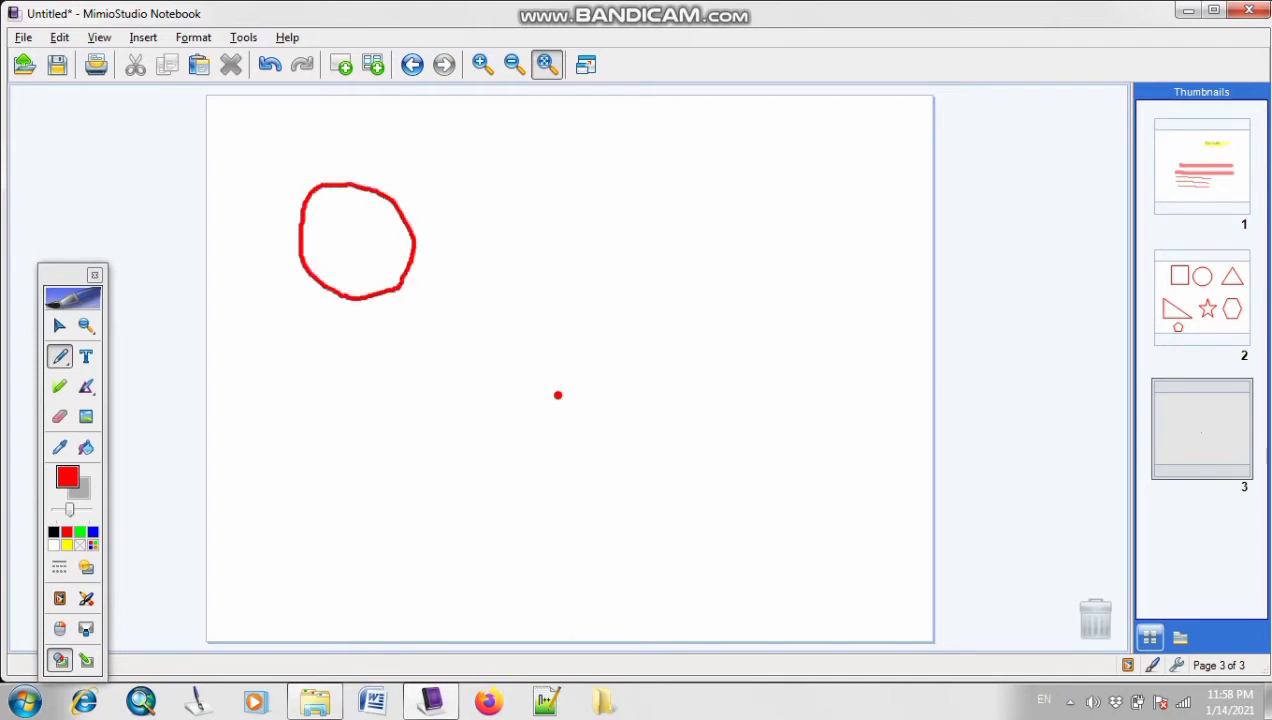
- Select the hand-drawn circle and convert it into a clean shape with Recognize Shapes
left_click(59, 325)
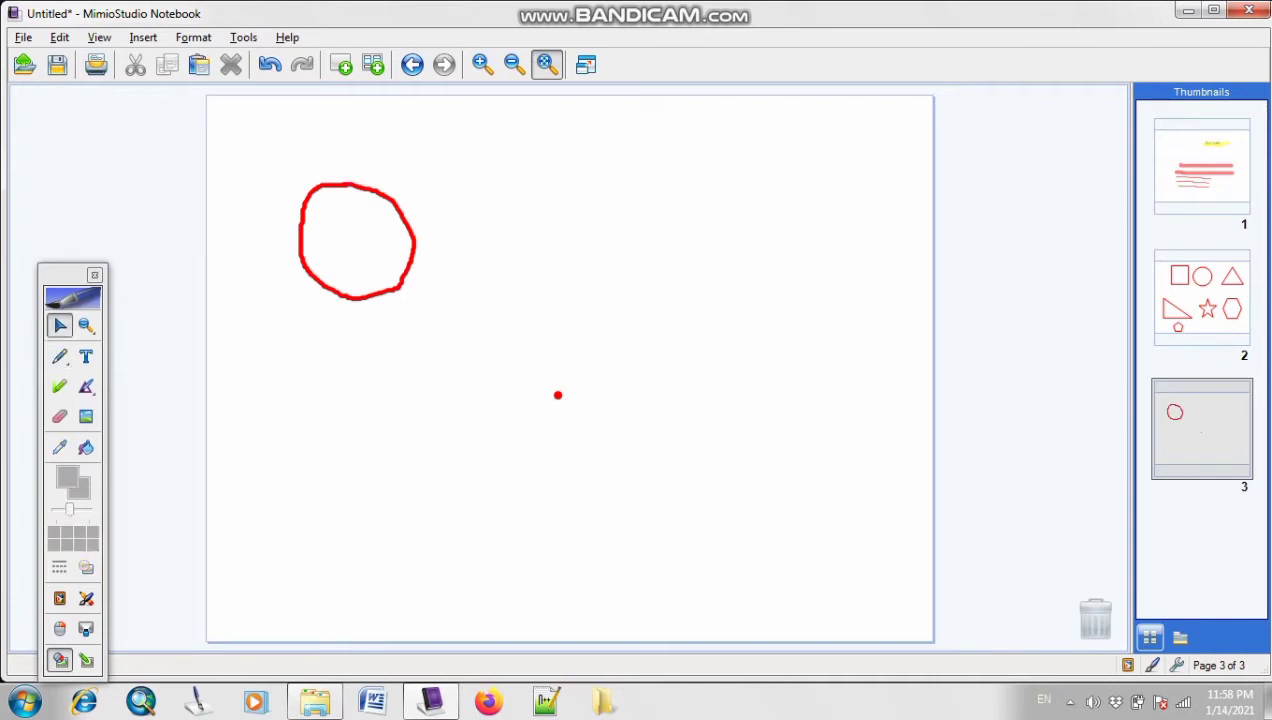
left_click_drag(242, 154, 474, 338)
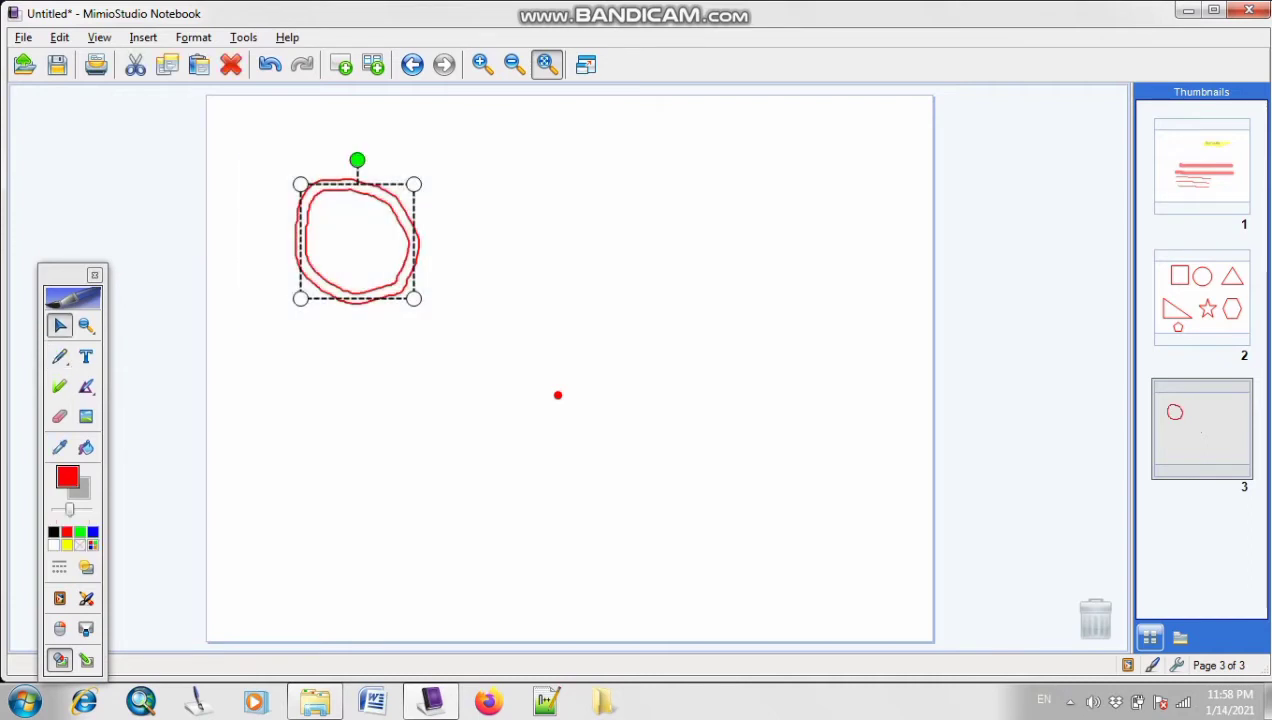
left_click(243, 37)
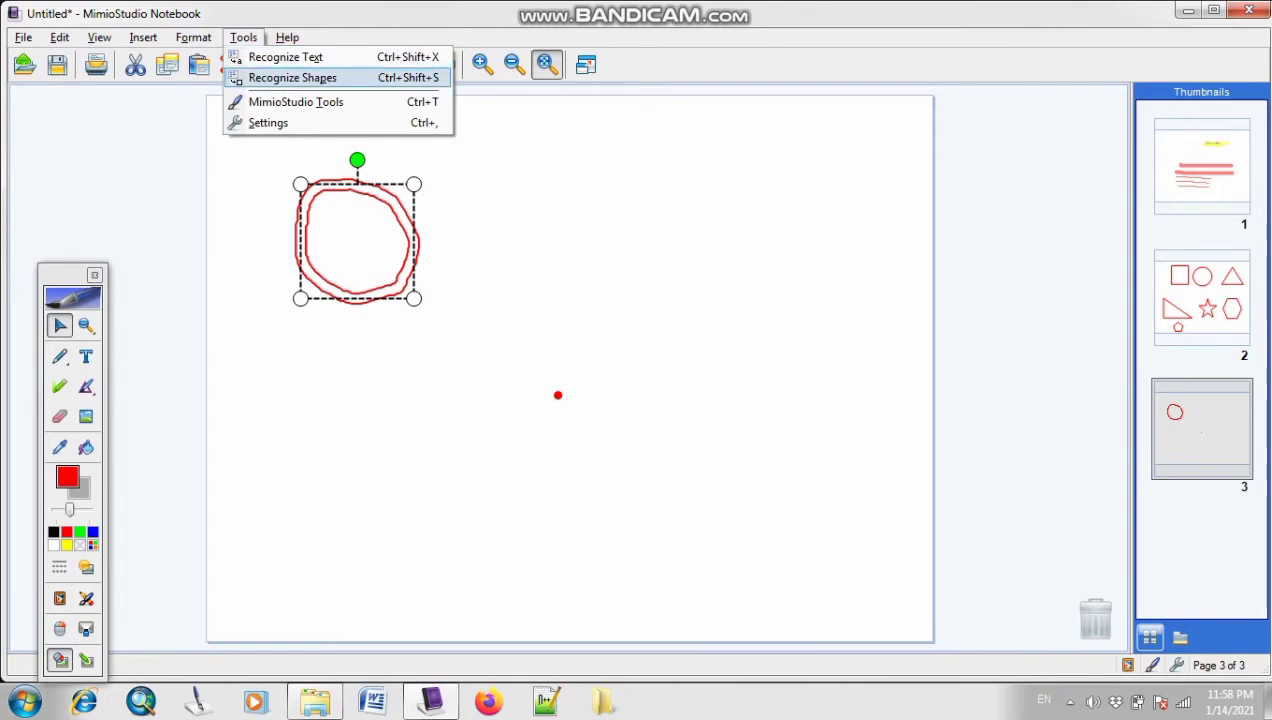
left_click(292, 77)
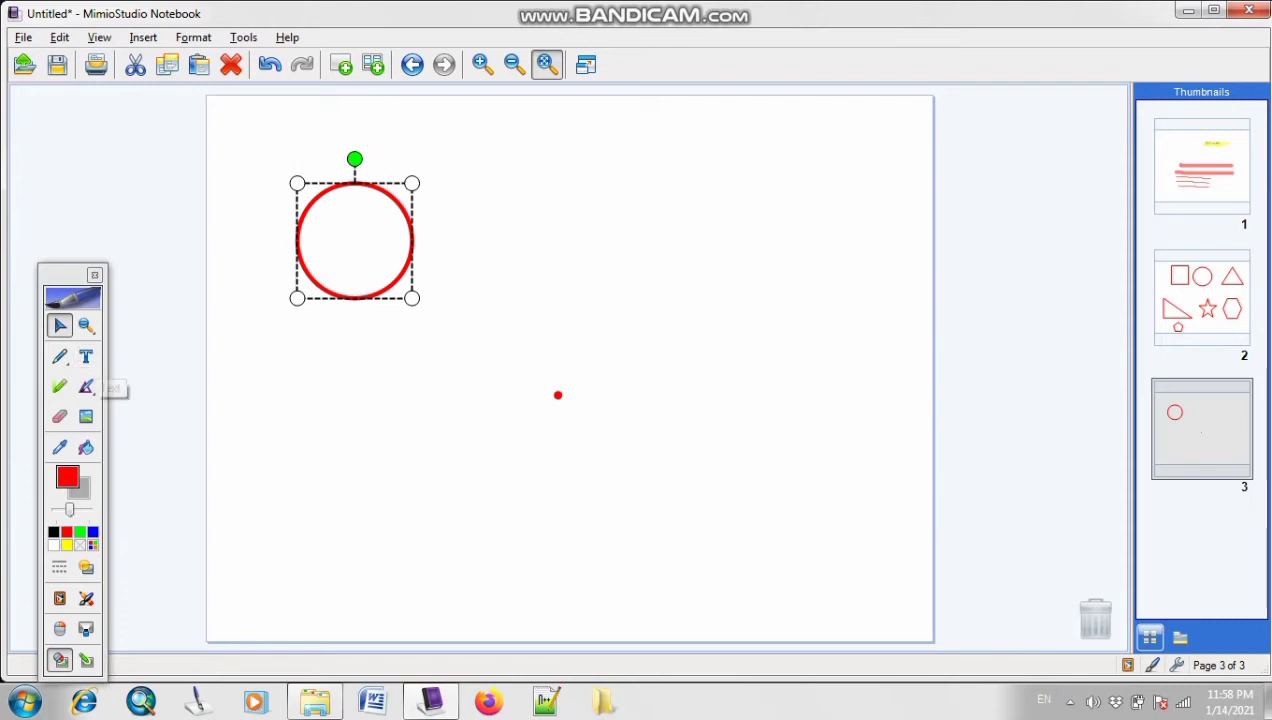
- Handwrite a red capital letter A with the Pen to the right of the circle
left_click(59, 356)
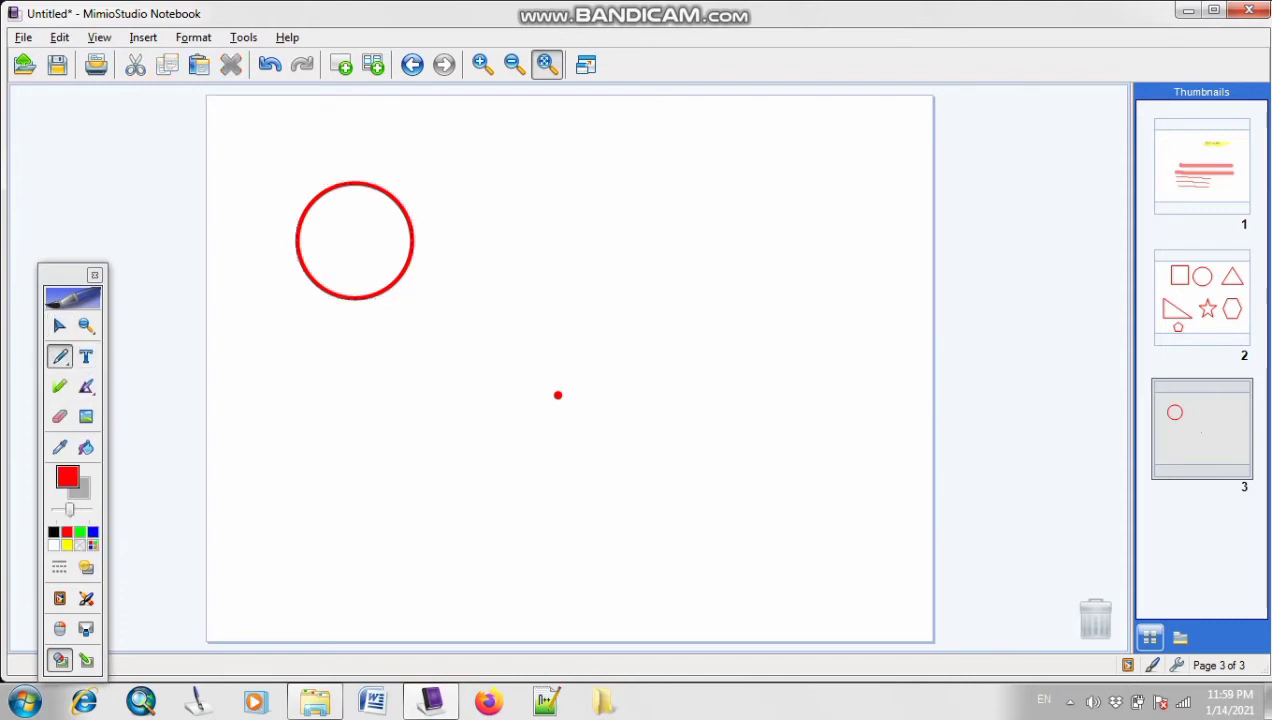
mouse_move(506, 288)
left_mouse_down()
mouse_move(541, 172)
mouse_move(584, 277)
left_mouse_up()
left_click_drag(515, 251, 582, 259)
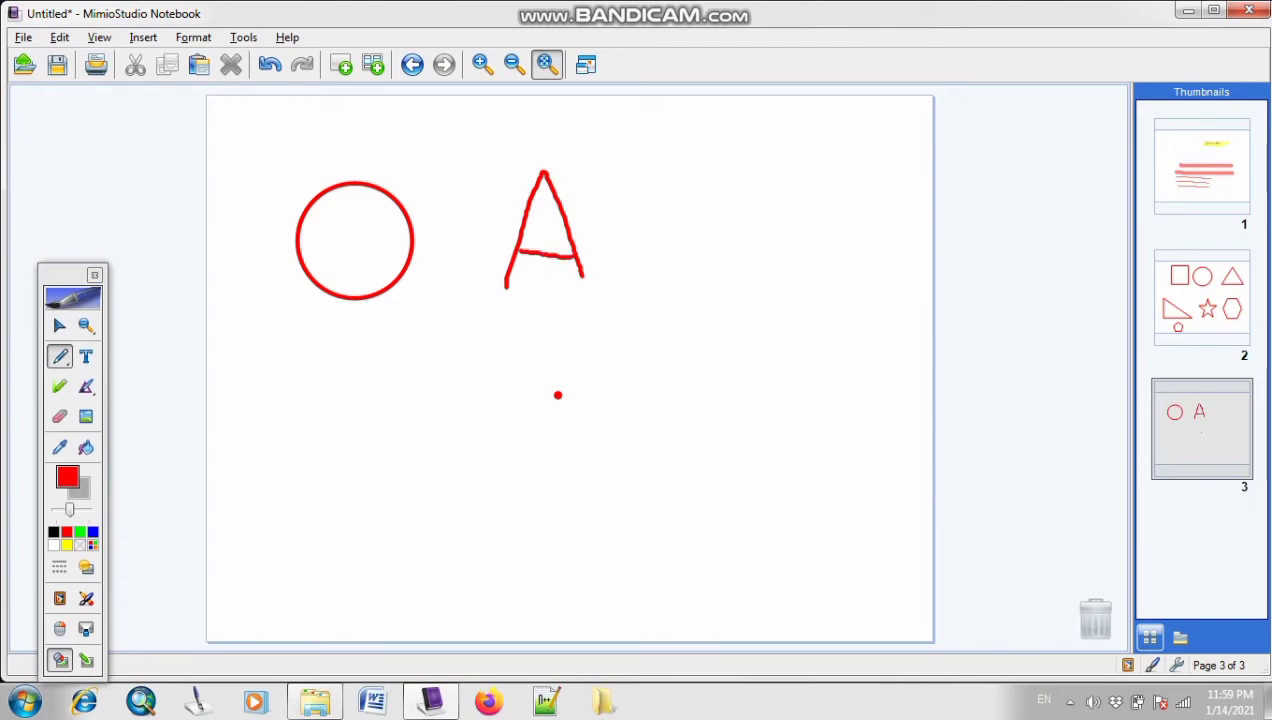
- Convert the handwritten A into typed text with Recognize Text and widen its text box to fit the letter
left_click(59, 325)
left_click_drag(476, 147, 610, 310)
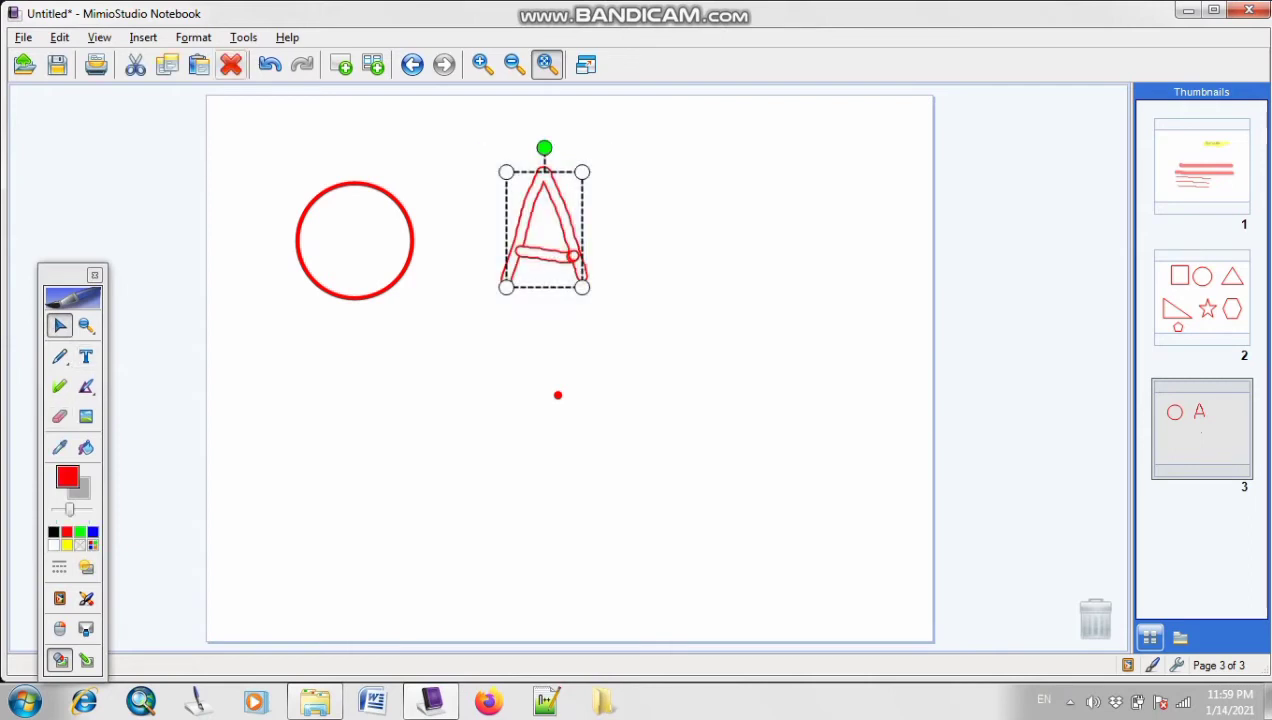
left_click(243, 37)
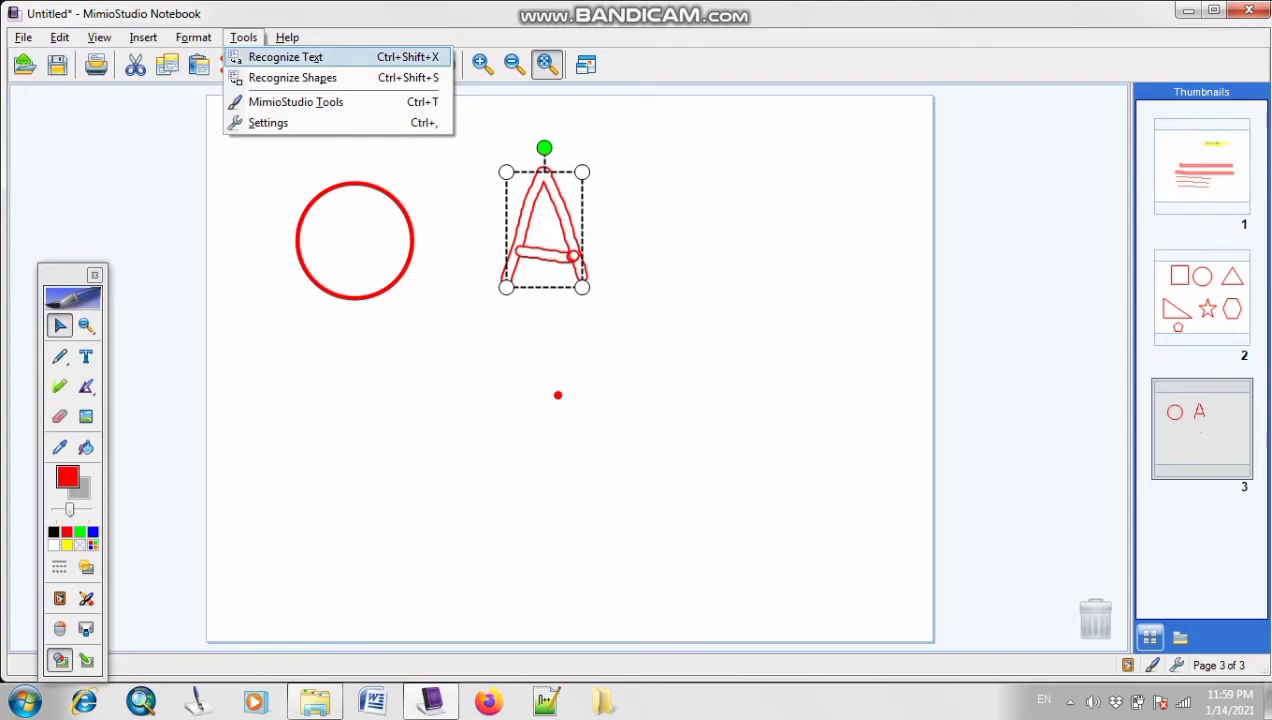
left_click(286, 57)
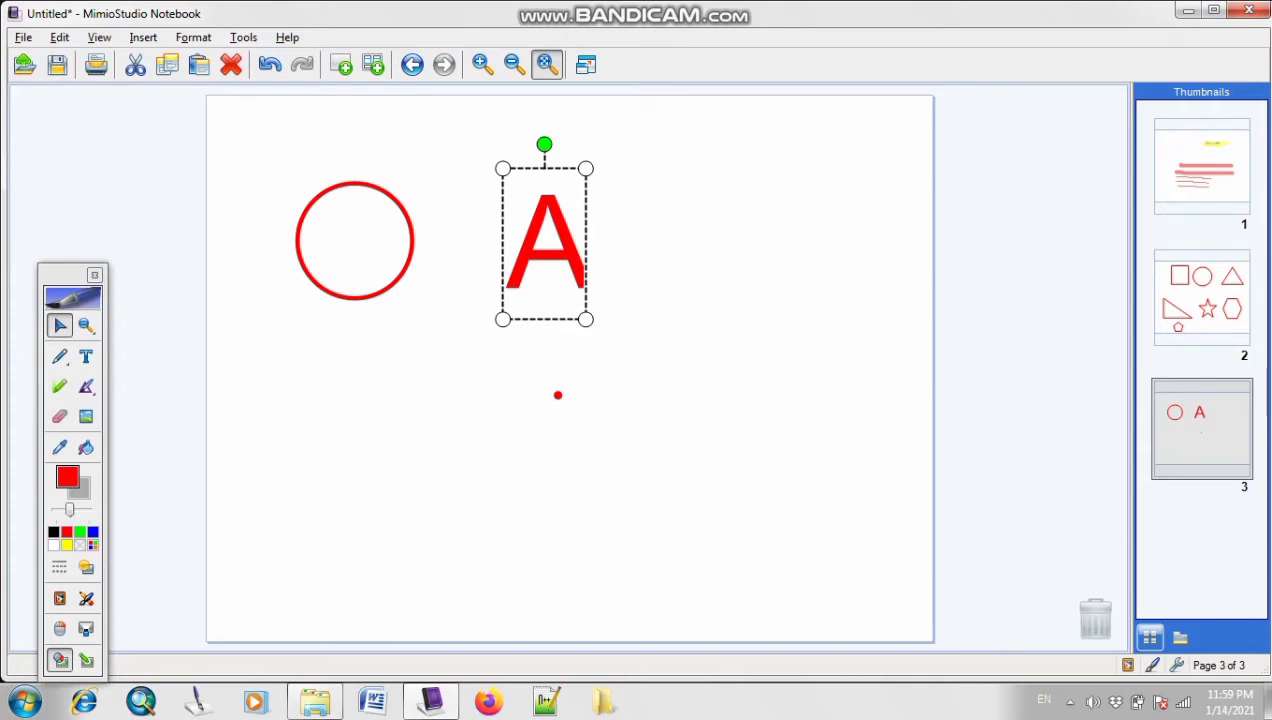
left_click_drag(586, 319, 639, 319)
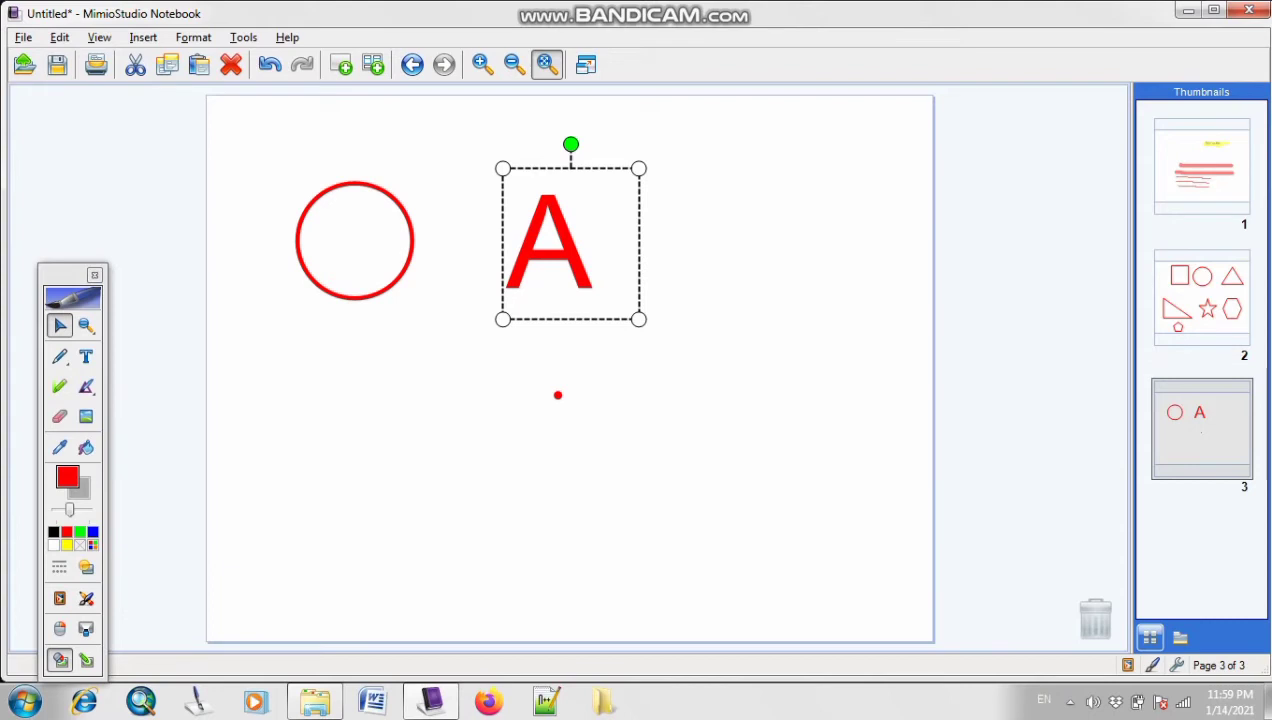
- Insert a blank page after page 3, then return to page 3 and erase the stray red dot
left_click(341, 64)
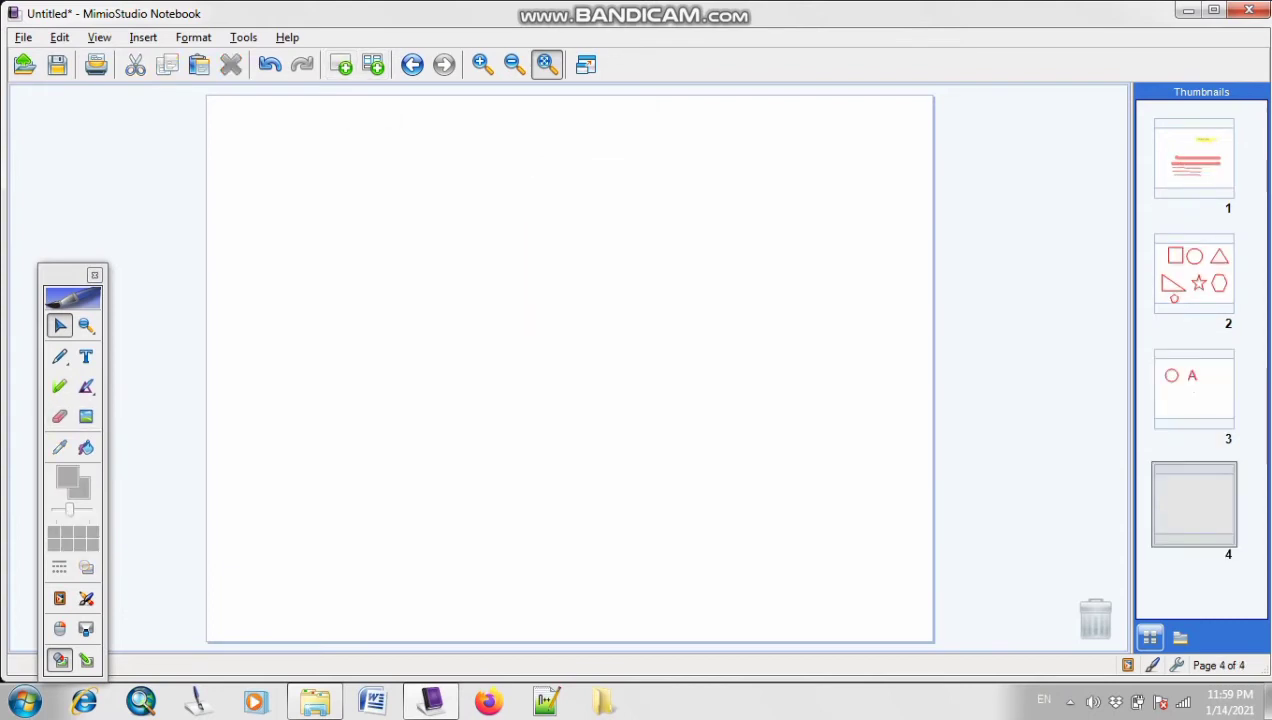
left_click(1193, 389)
left_click(60, 417)
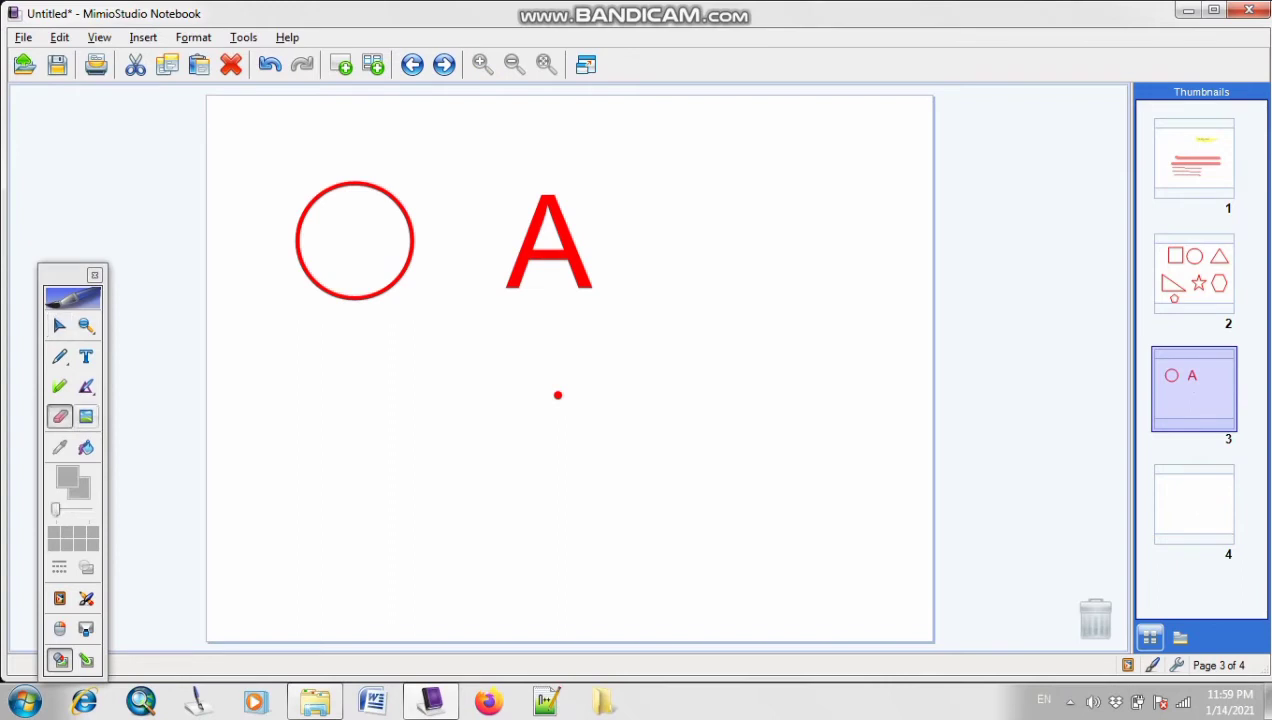
left_click(558, 395)
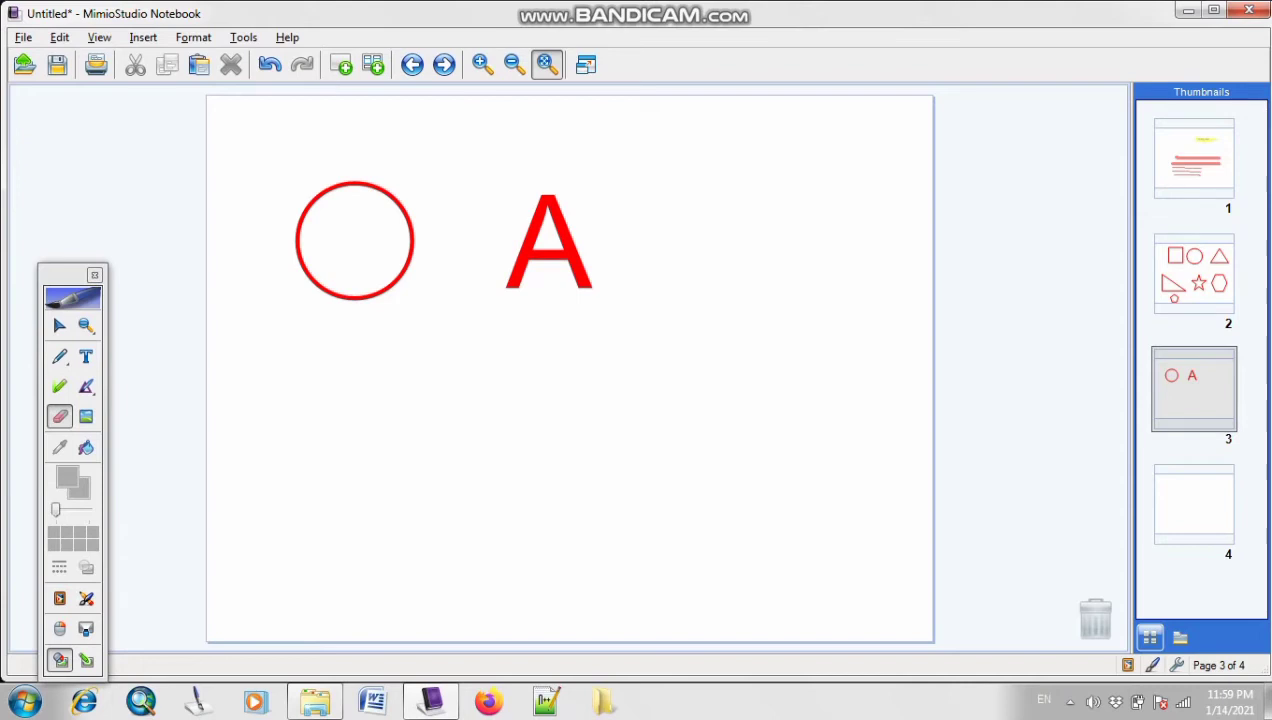
- Enlarge the eraser to a medium size and handwrite the red digits 1, 2, 3 and 4 below the circle and letter A
left_click(56, 510)
left_click_drag(56, 510, 69, 510)
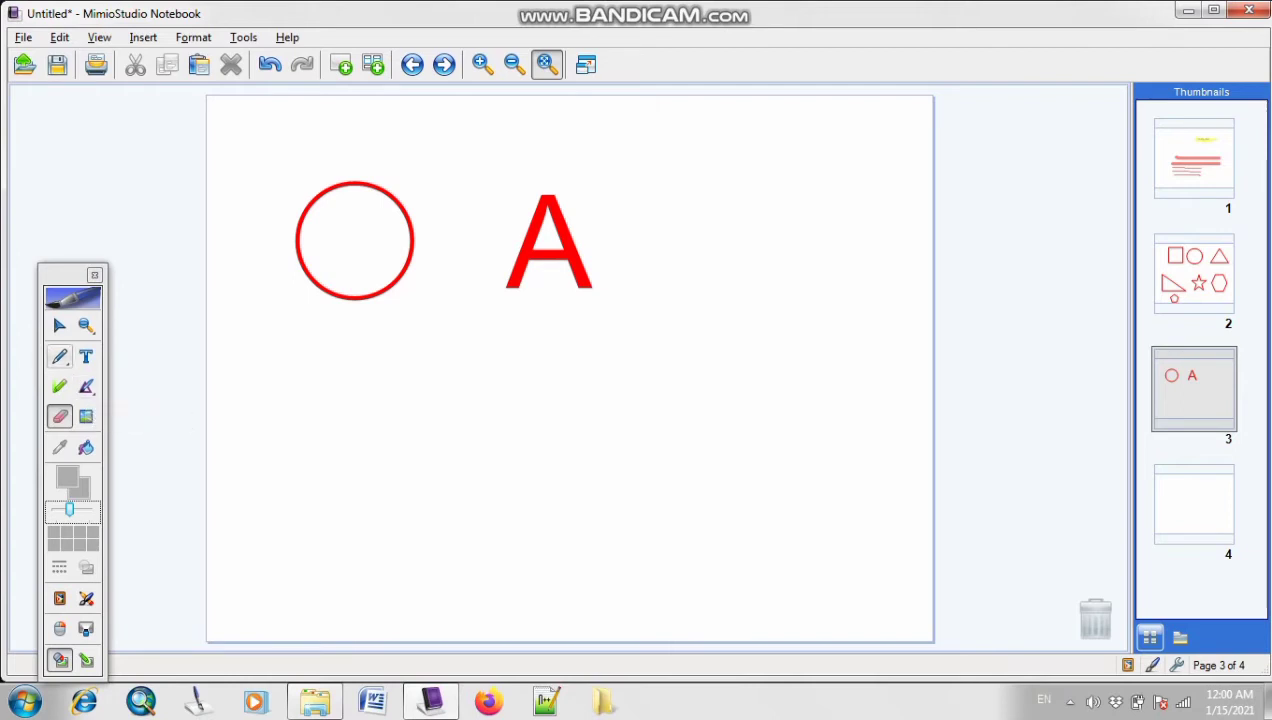
left_click(59, 357)
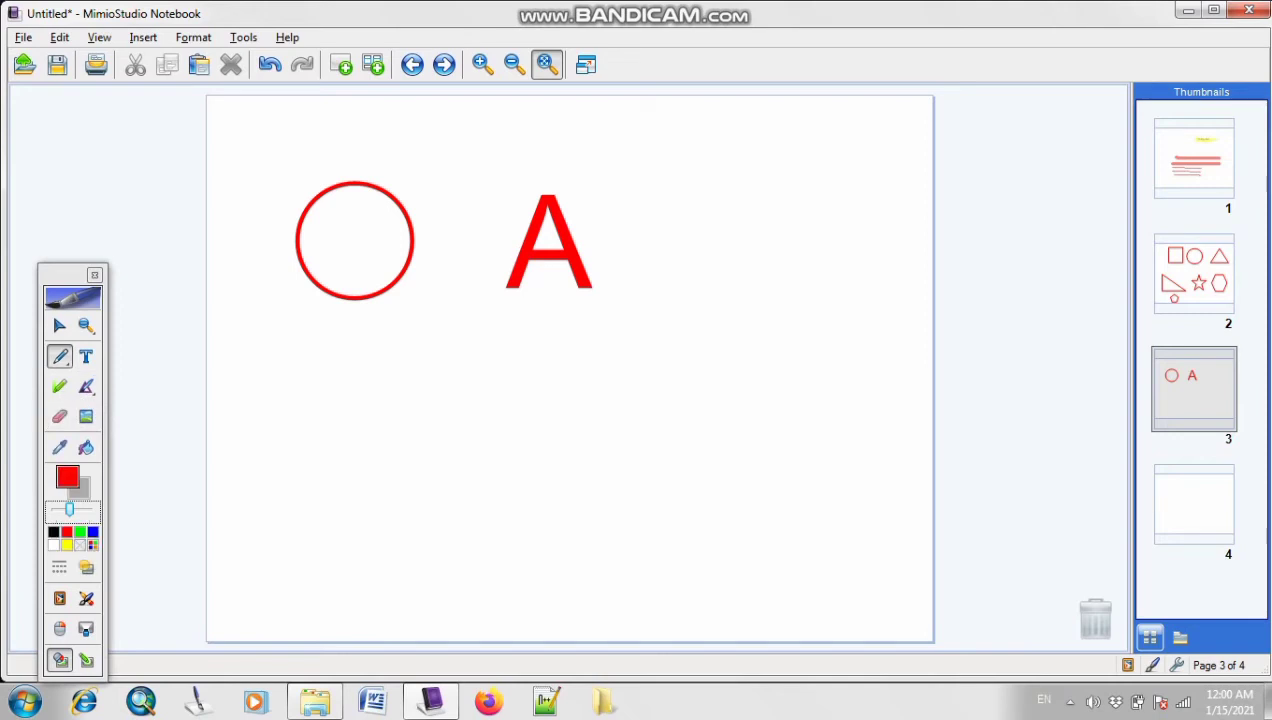
left_click_drag(309, 372, 322, 509)
mouse_move(367, 381)
left_mouse_down()
mouse_move(382, 381)
mouse_move(448, 510)
mouse_move(461, 510)
left_mouse_up()
mouse_move(519, 347)
left_mouse_down()
mouse_move(535, 412)
mouse_move(508, 493)
left_mouse_up()
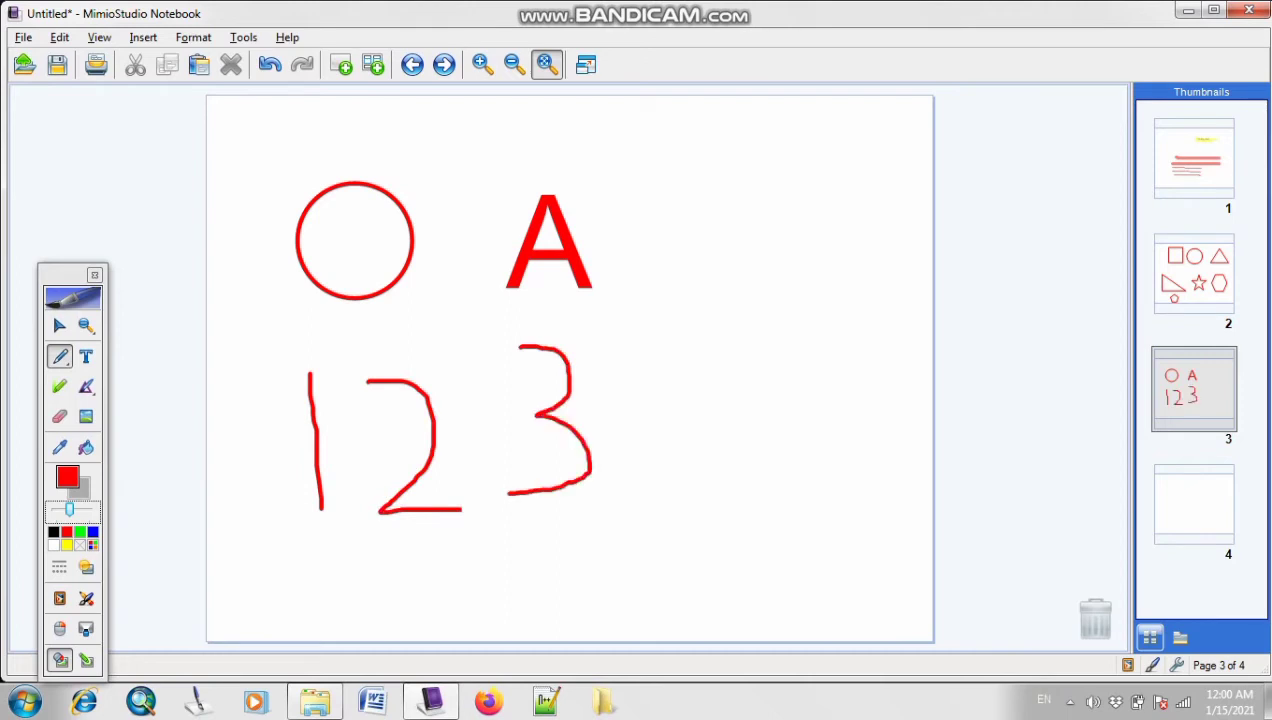
left_click_drag(661, 324, 684, 521)
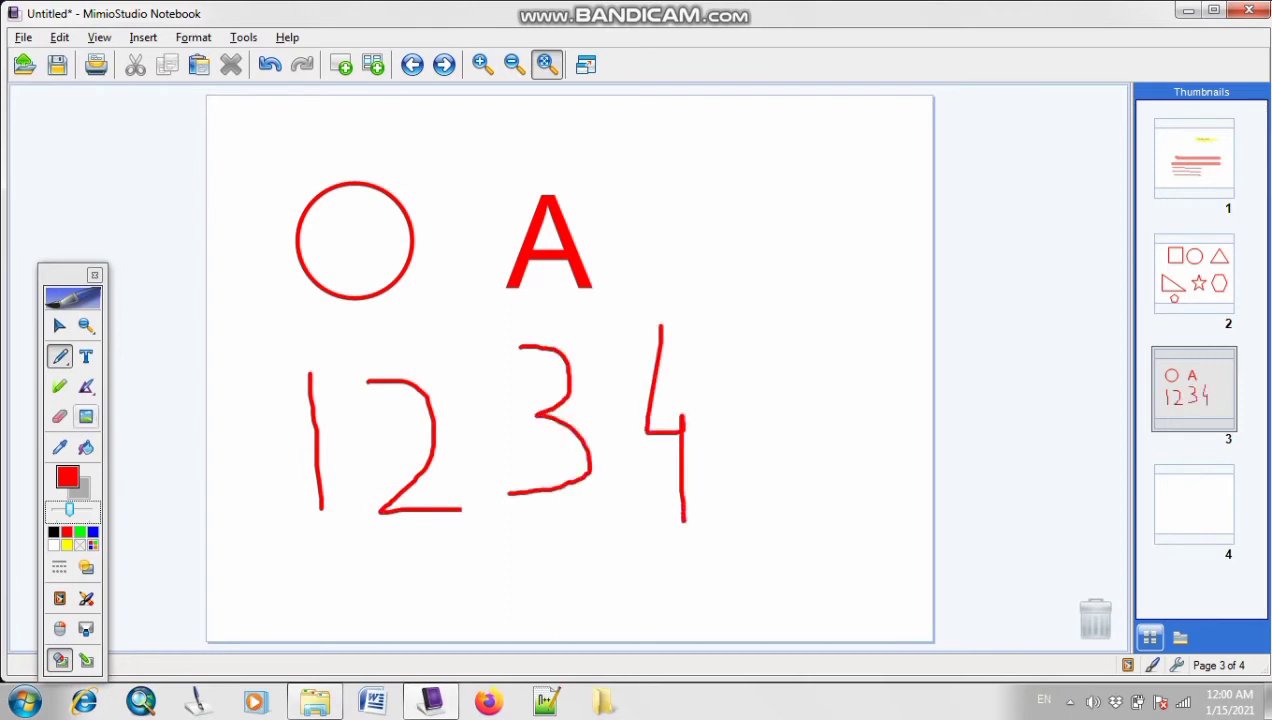
- Erase the handwritten digits 1 and 2, raising the eraser to its largest size partway through
left_click(59, 416)
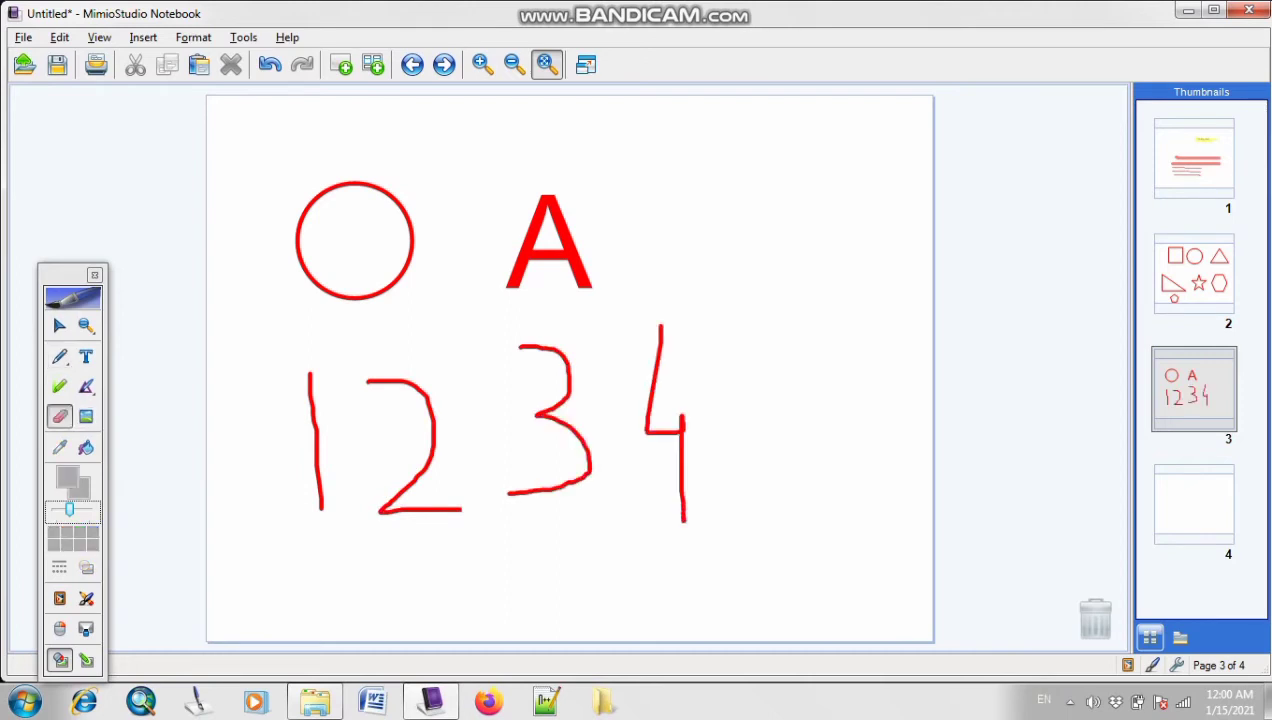
left_click_drag(320, 508, 310, 368)
left_click_drag(432, 434, 405, 486)
left_click_drag(69, 509, 88, 509)
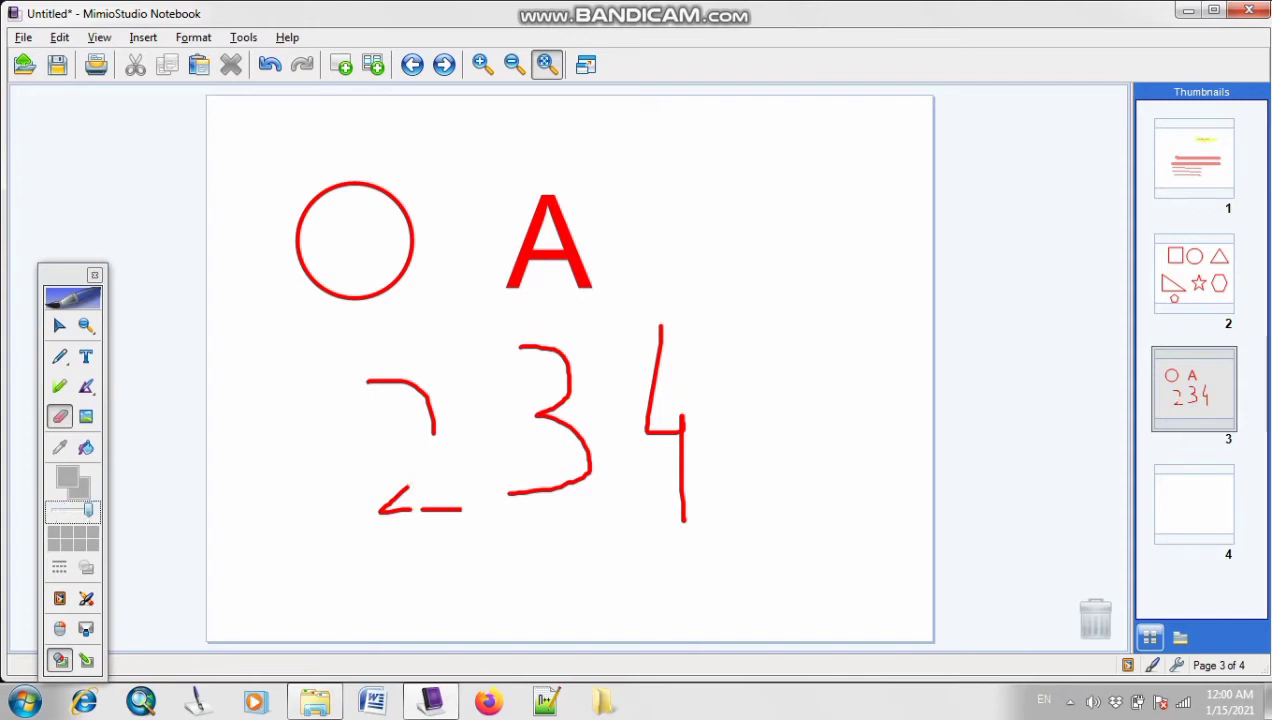
mouse_move(372, 382)
left_mouse_down()
mouse_move(420, 500)
mouse_move(452, 508)
left_mouse_up()
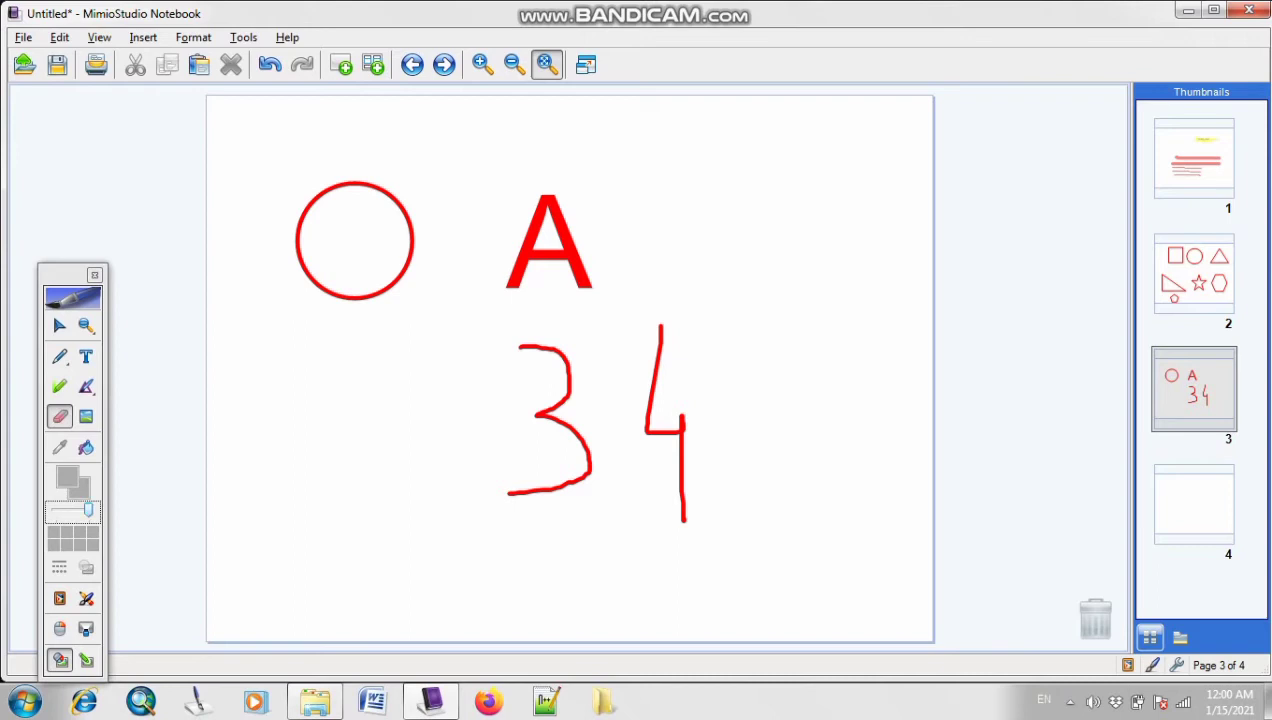
- Erase the handwritten digits 3 and 4, trying the eraser at both its smallest and largest sizes
left_click_drag(572, 400, 510, 490)
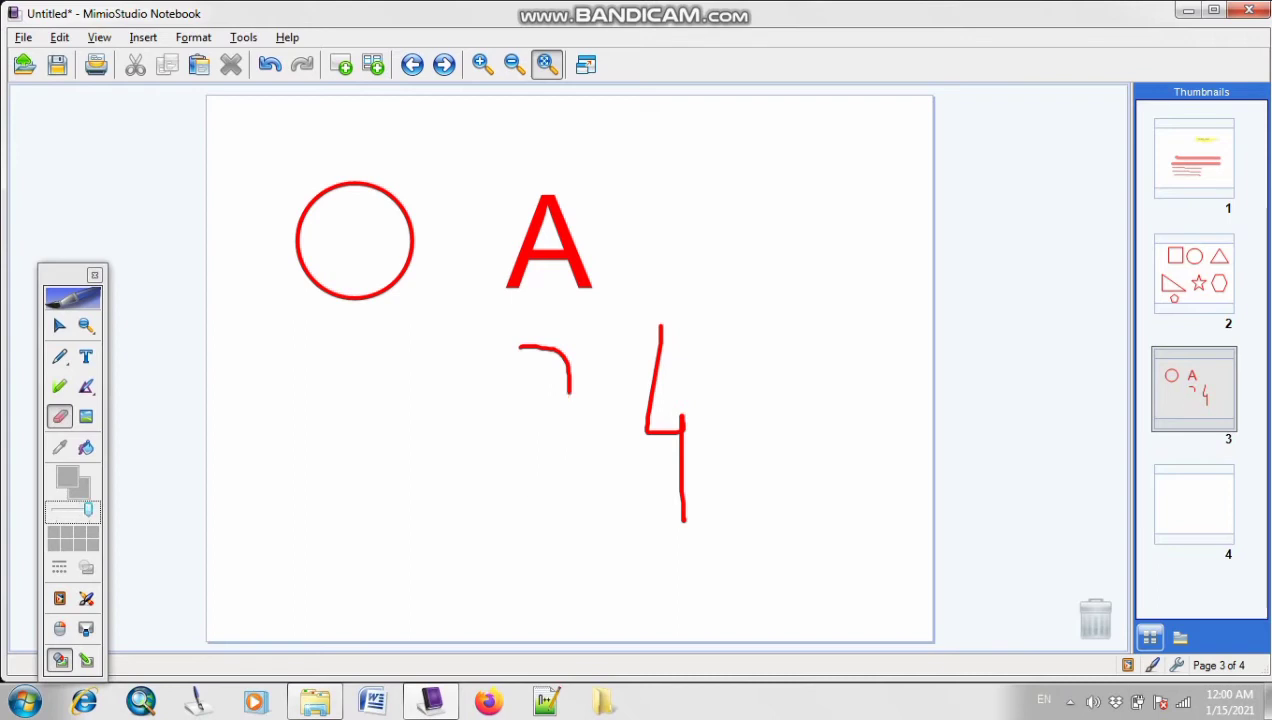
left_click_drag(88, 510, 55, 510)
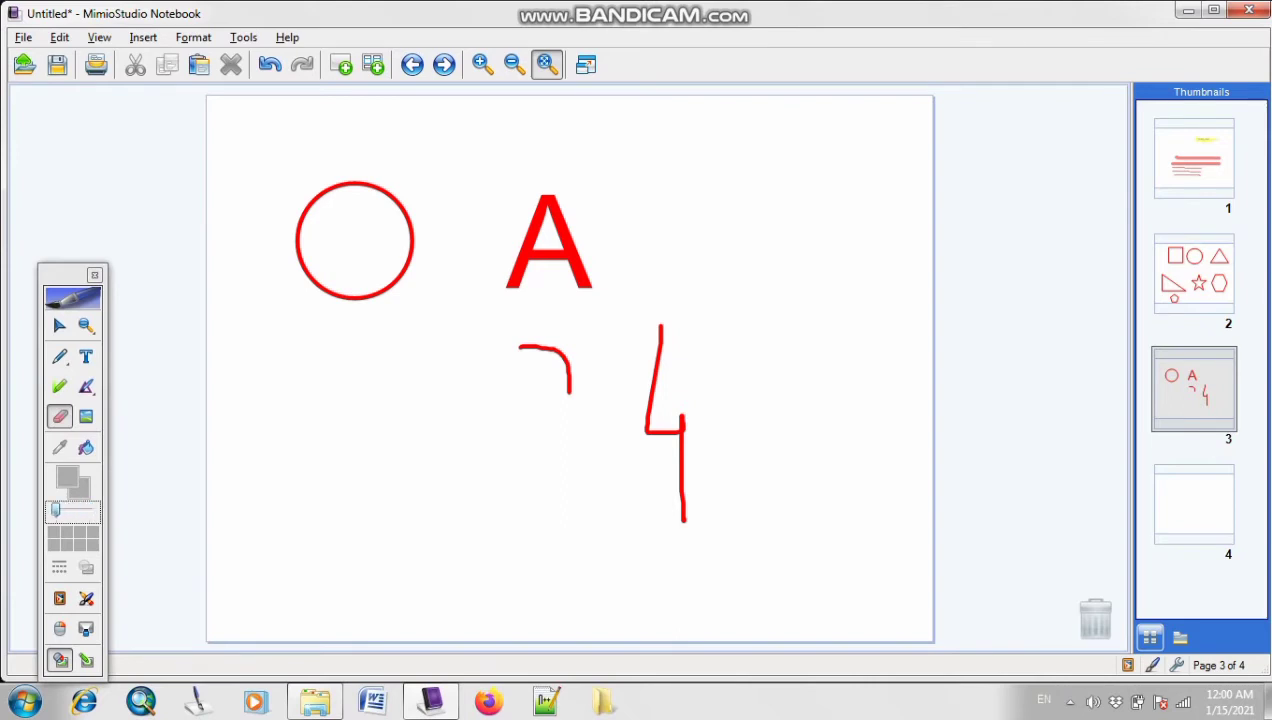
mouse_move(690, 503)
left_mouse_down()
mouse_move(677, 500)
mouse_move(655, 365)
mouse_move(646, 419)
left_mouse_up()
left_click_drag(55, 508, 88, 508)
mouse_move(684, 520)
left_mouse_down()
mouse_move(680, 476)
mouse_move(520, 346)
left_mouse_up()
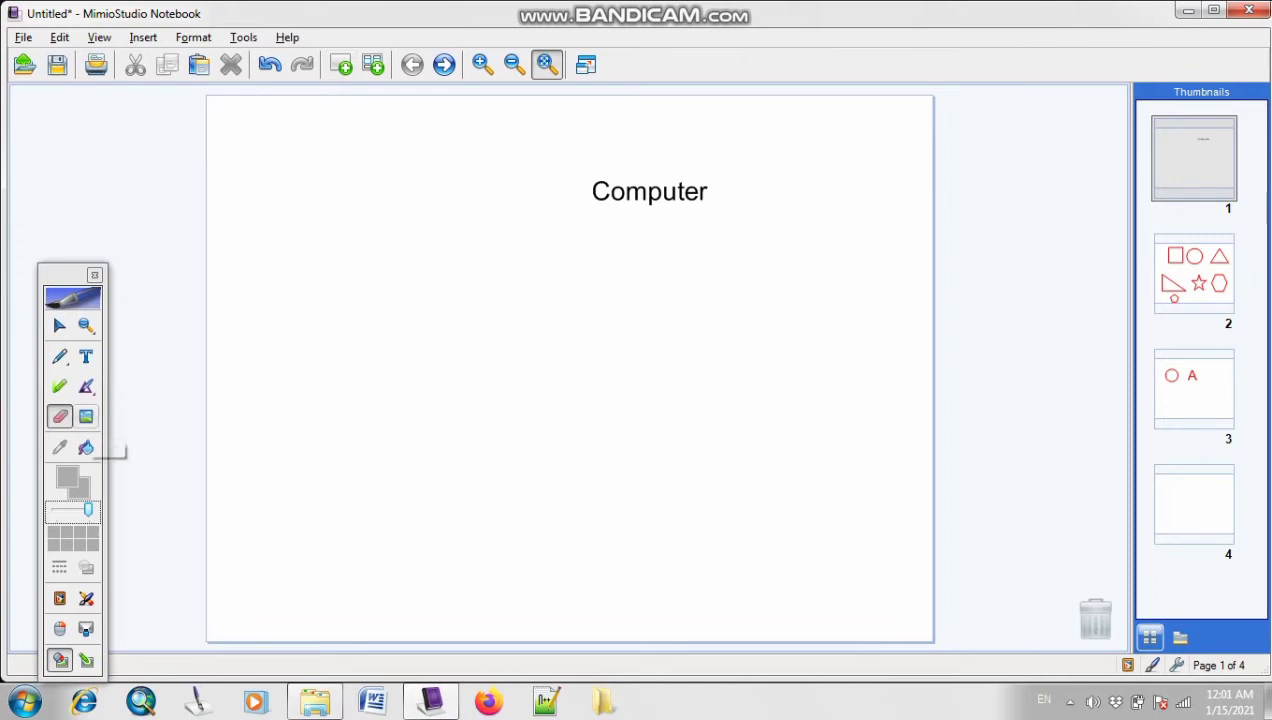
- Insert the Wildlife video from the Sample Videos folder on page 1 and enlarge it toward the page's left edge
left_click(86, 417)
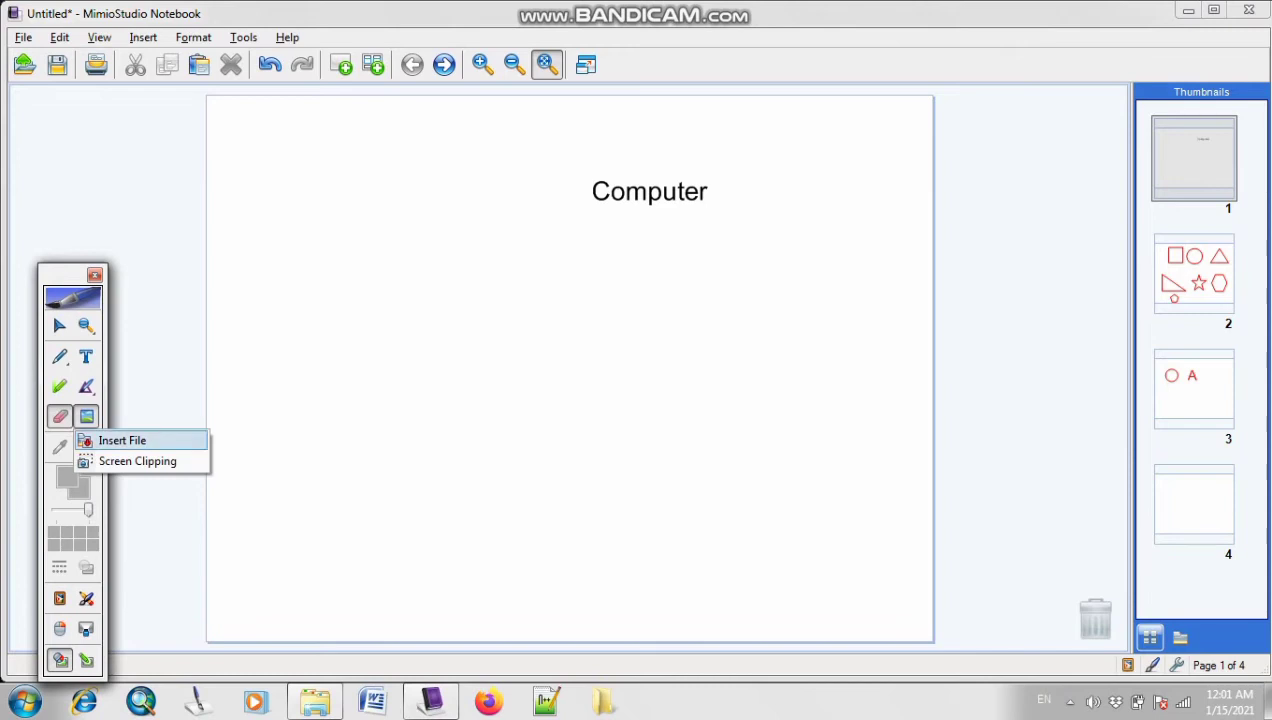
left_click(122, 440)
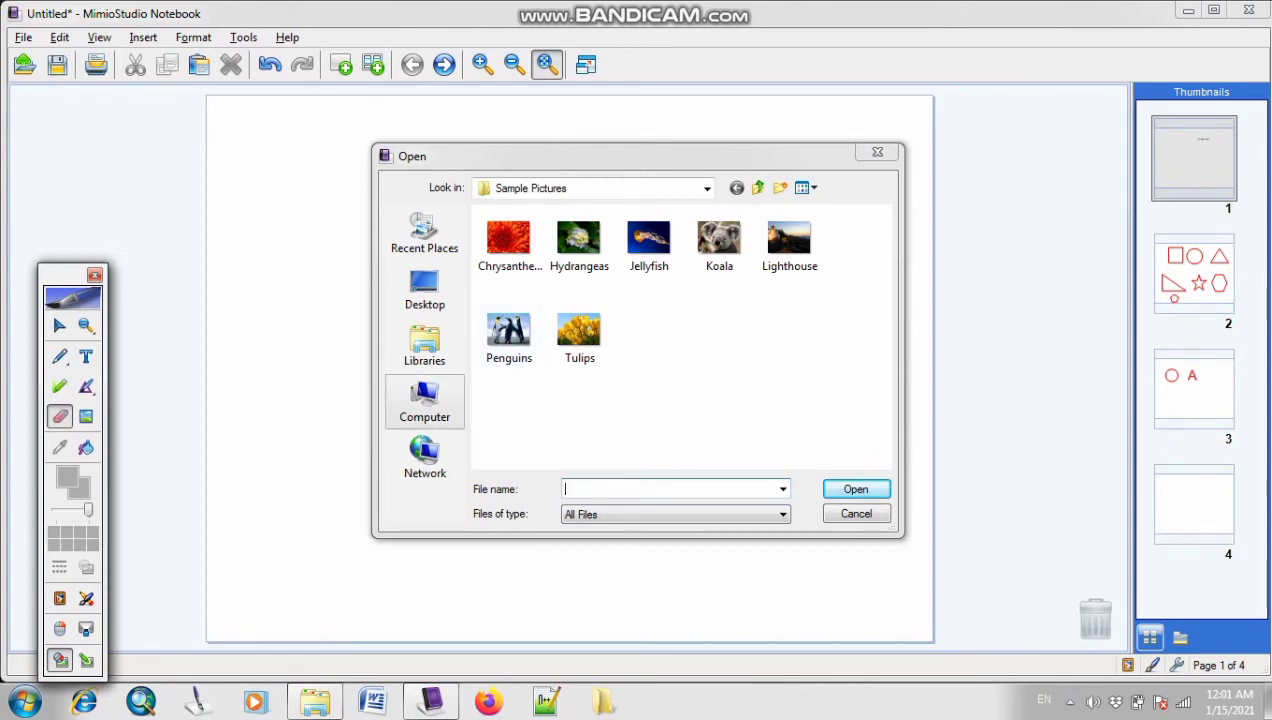
left_click(424, 345)
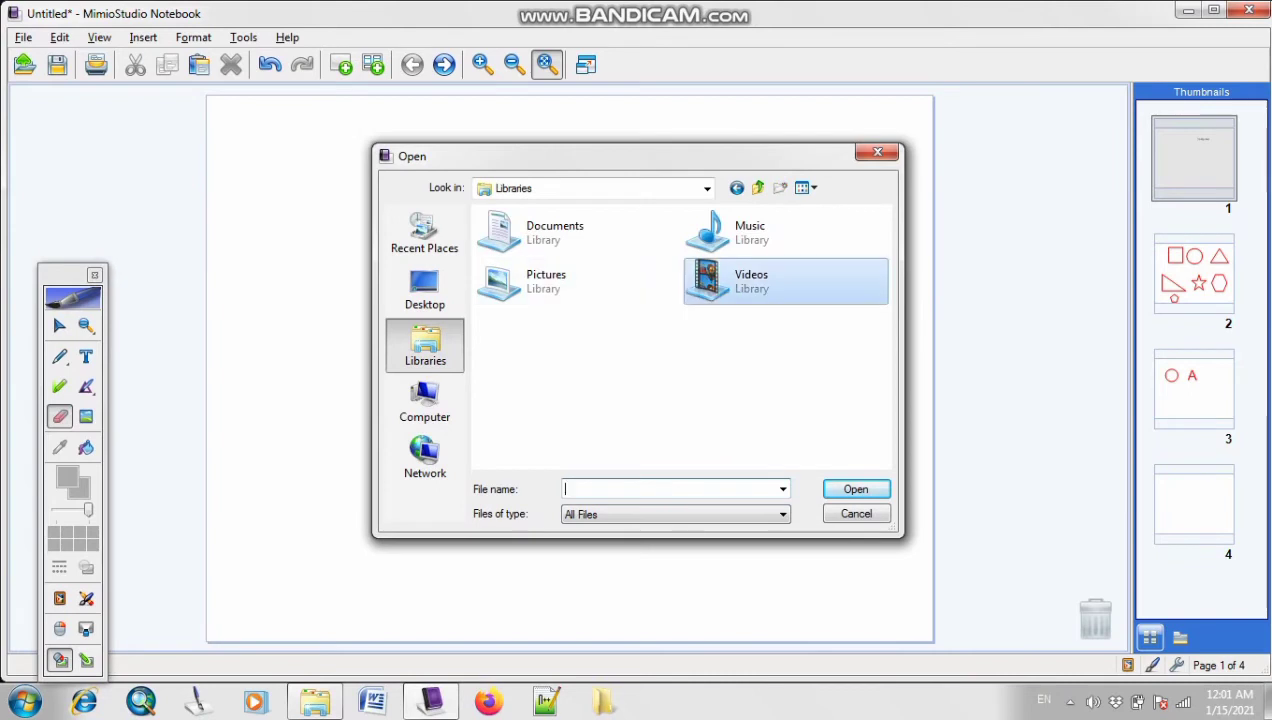
double_click(745, 280)
double_click(605, 245)
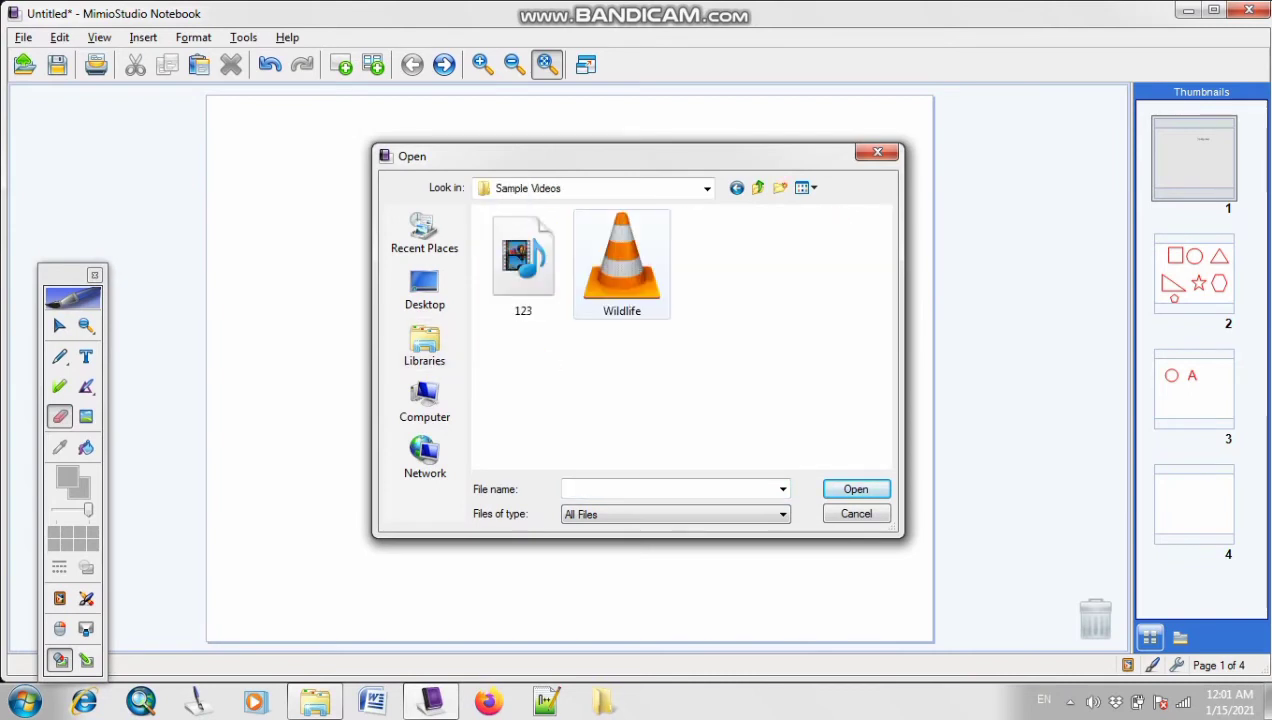
double_click(621, 262)
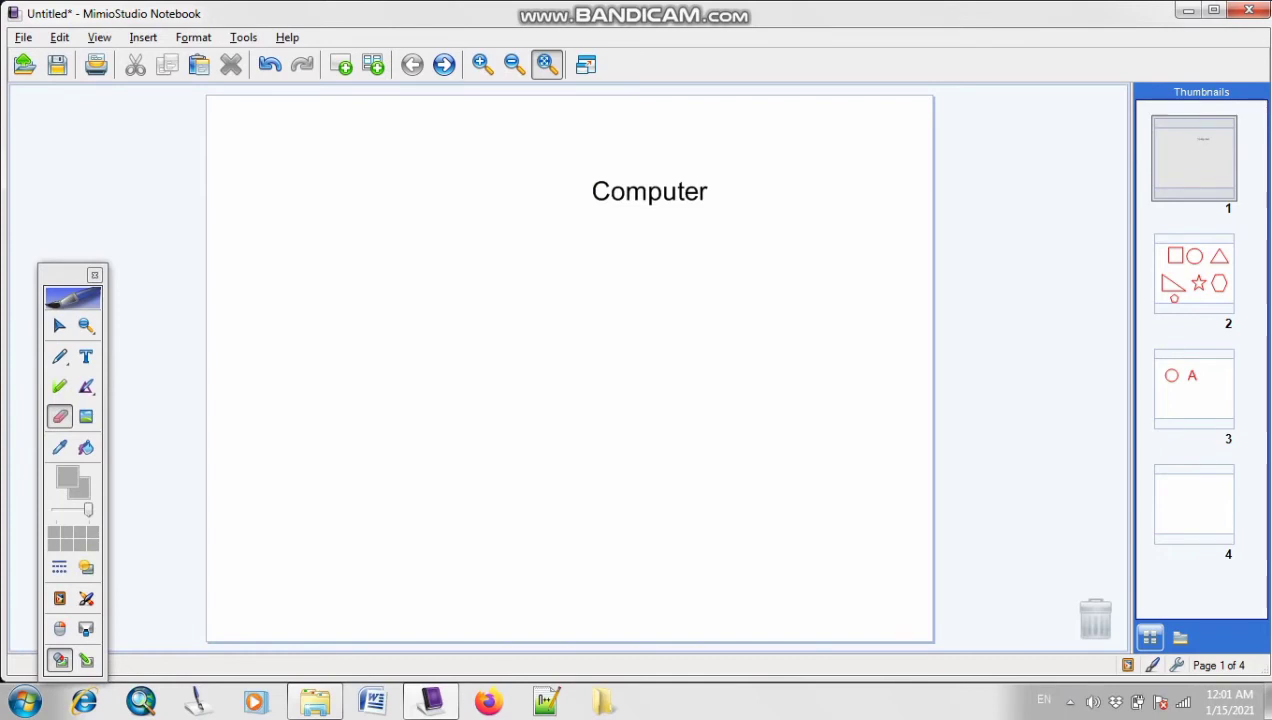
left_click(86, 416)
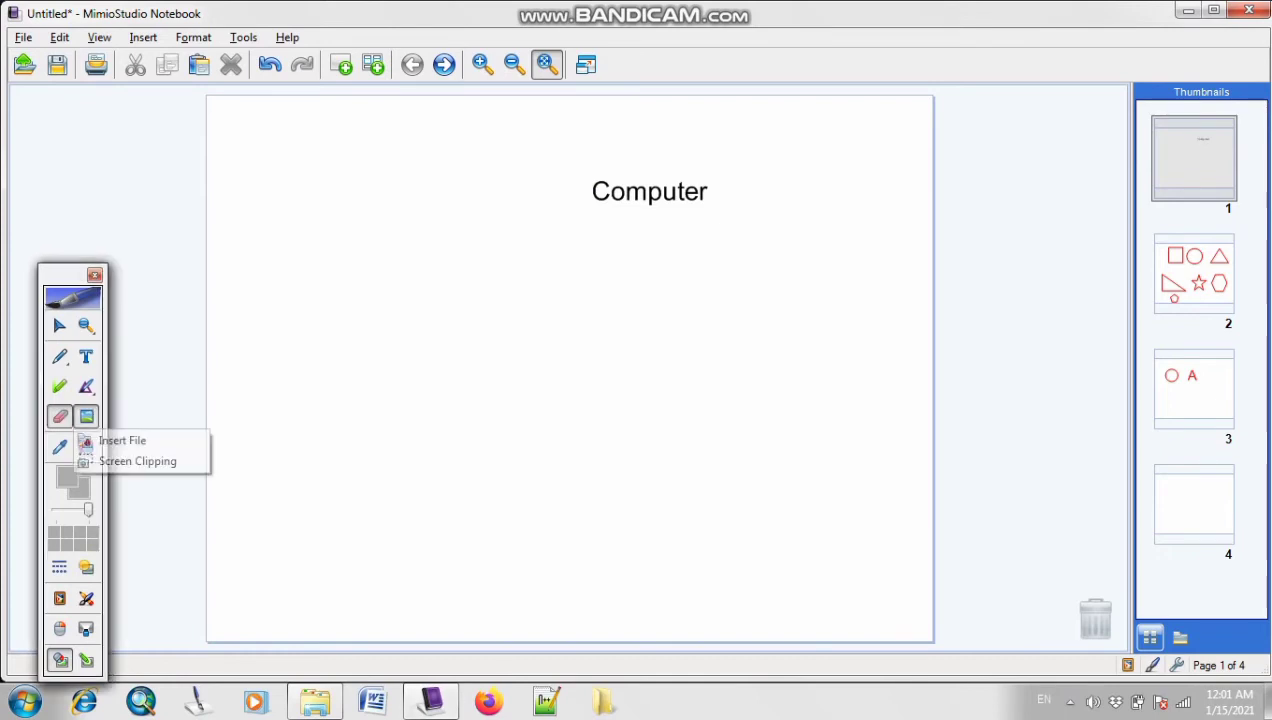
left_click(122, 441)
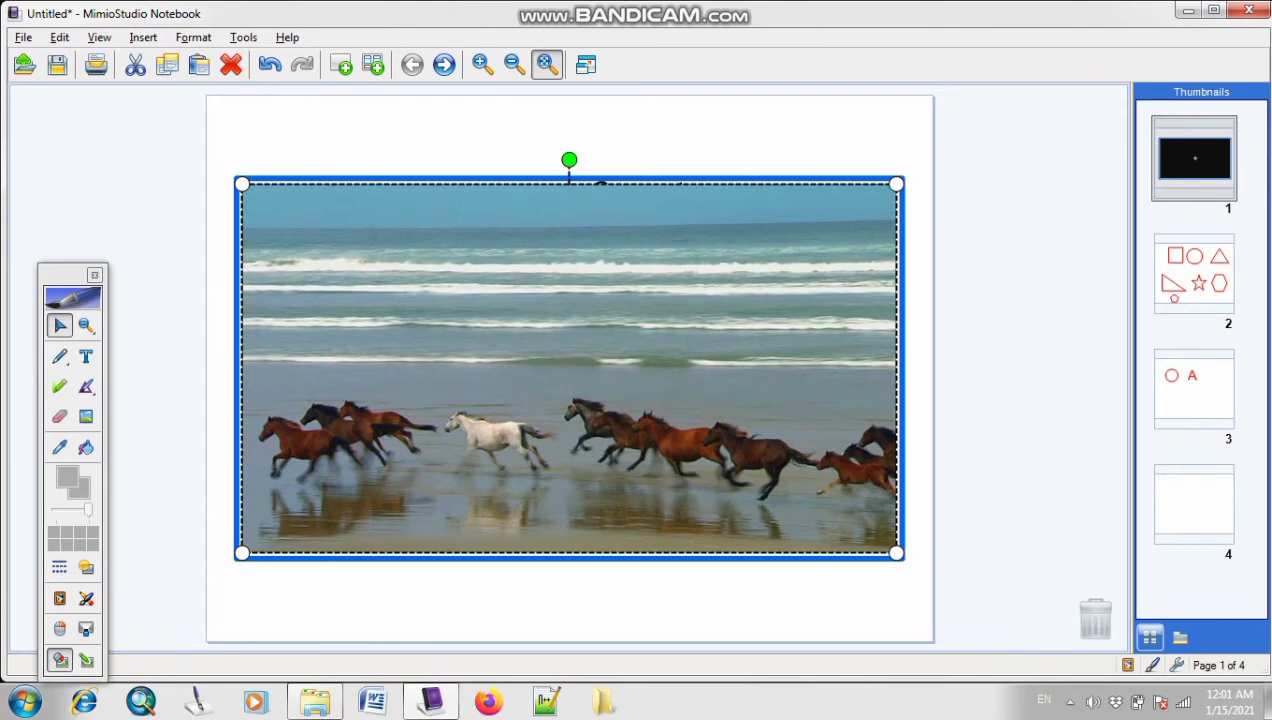
left_click_drag(242, 553, 214, 568)
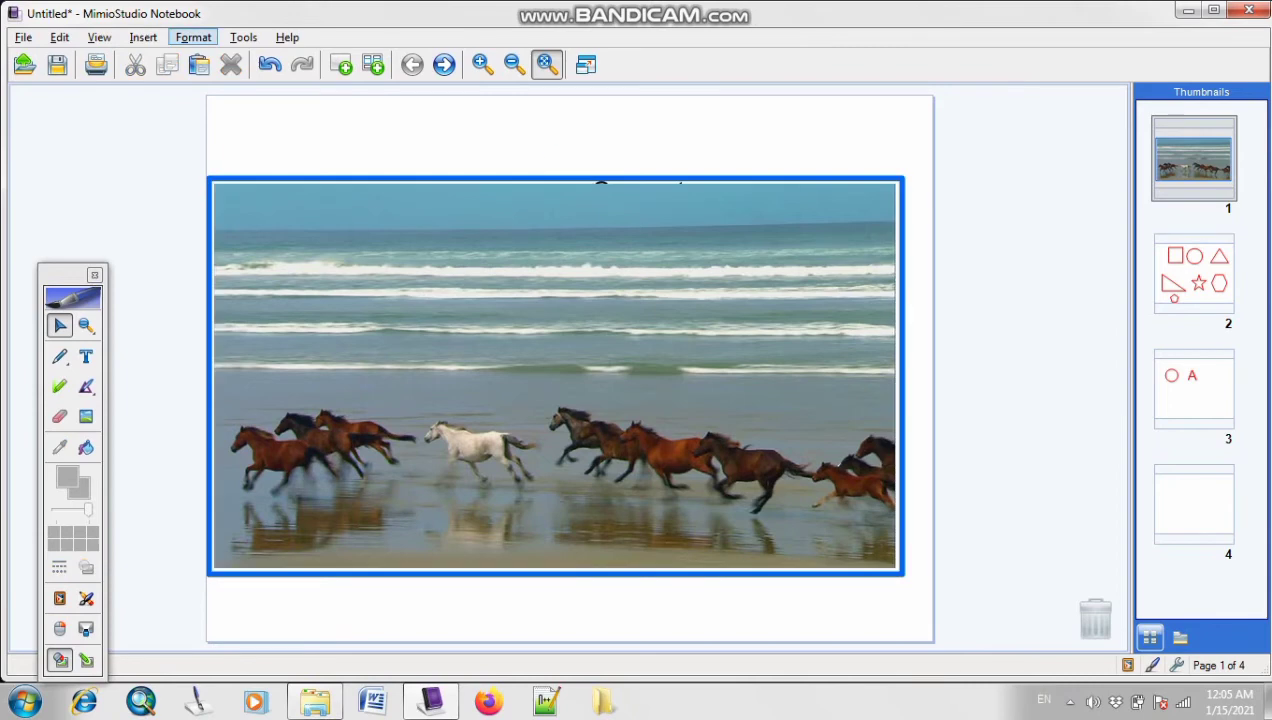
- Add a blank page after the video page and insert a screen clipping of the desktop's Computer, Dropbox, Zoom and ~WRD000 icons
left_click(86, 416)
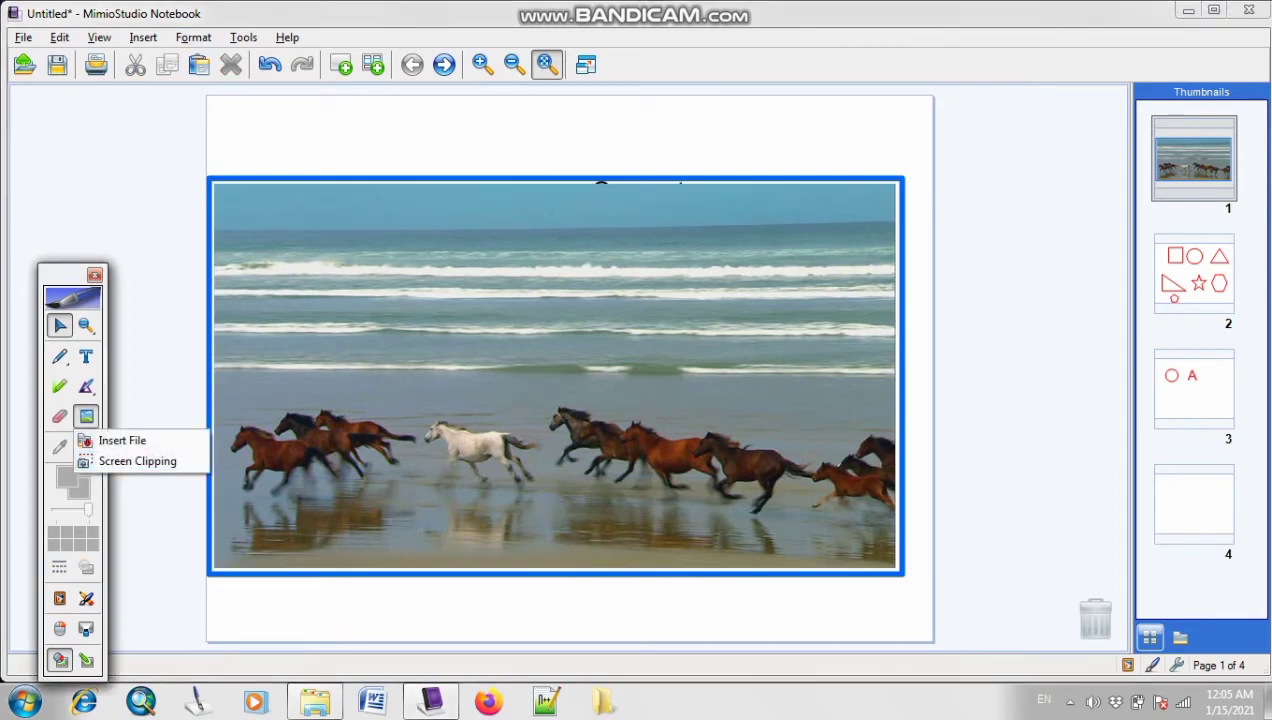
left_click(341, 64)
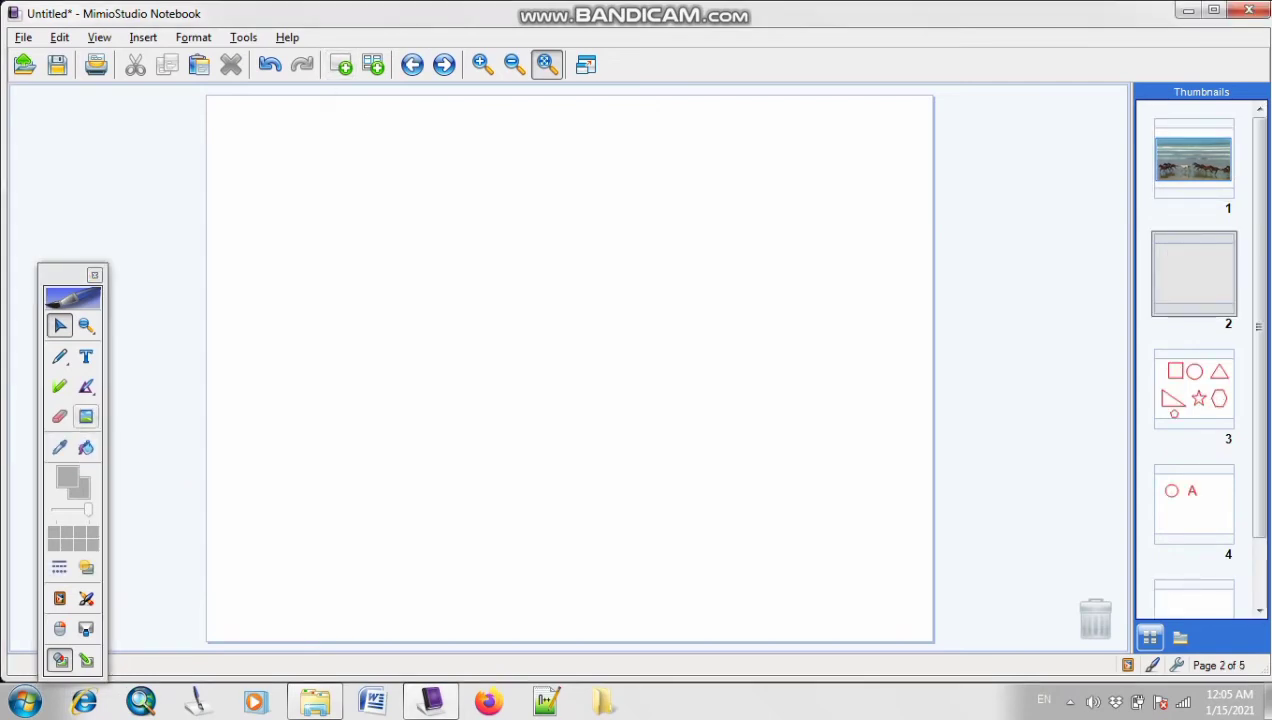
left_click(86, 416)
left_click(136, 460)
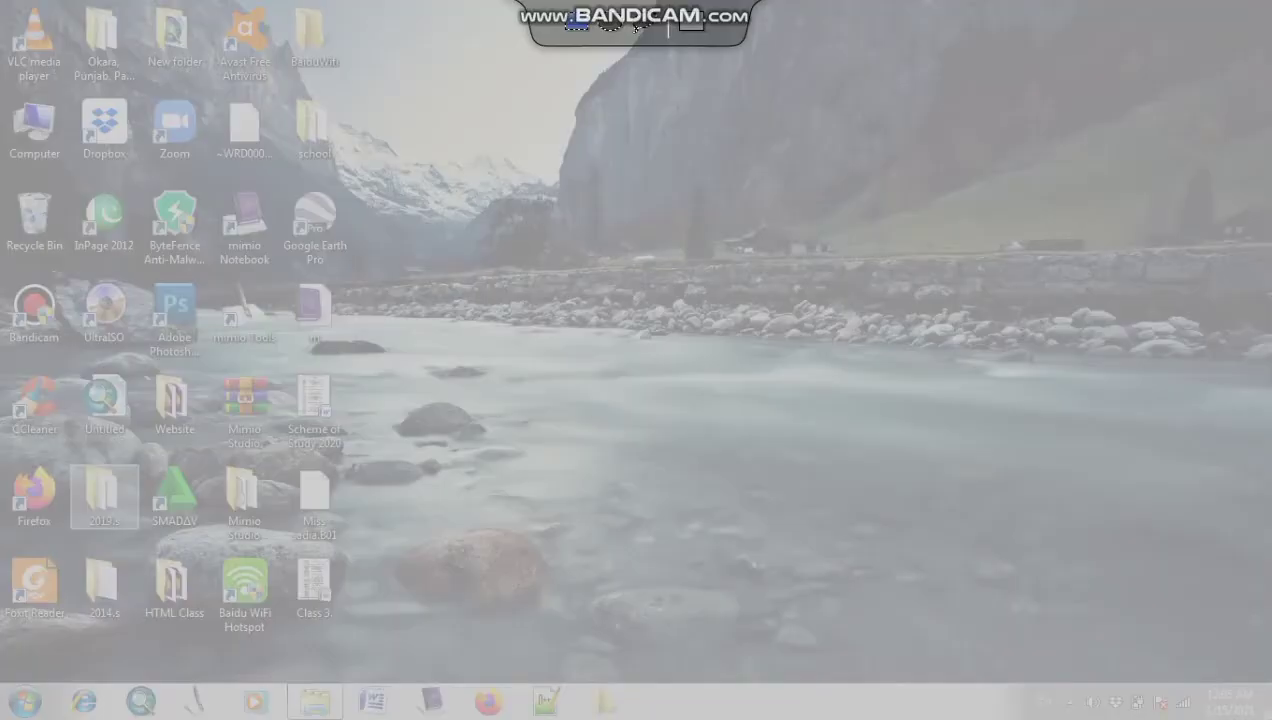
left_click_drag(4, 92, 284, 170)
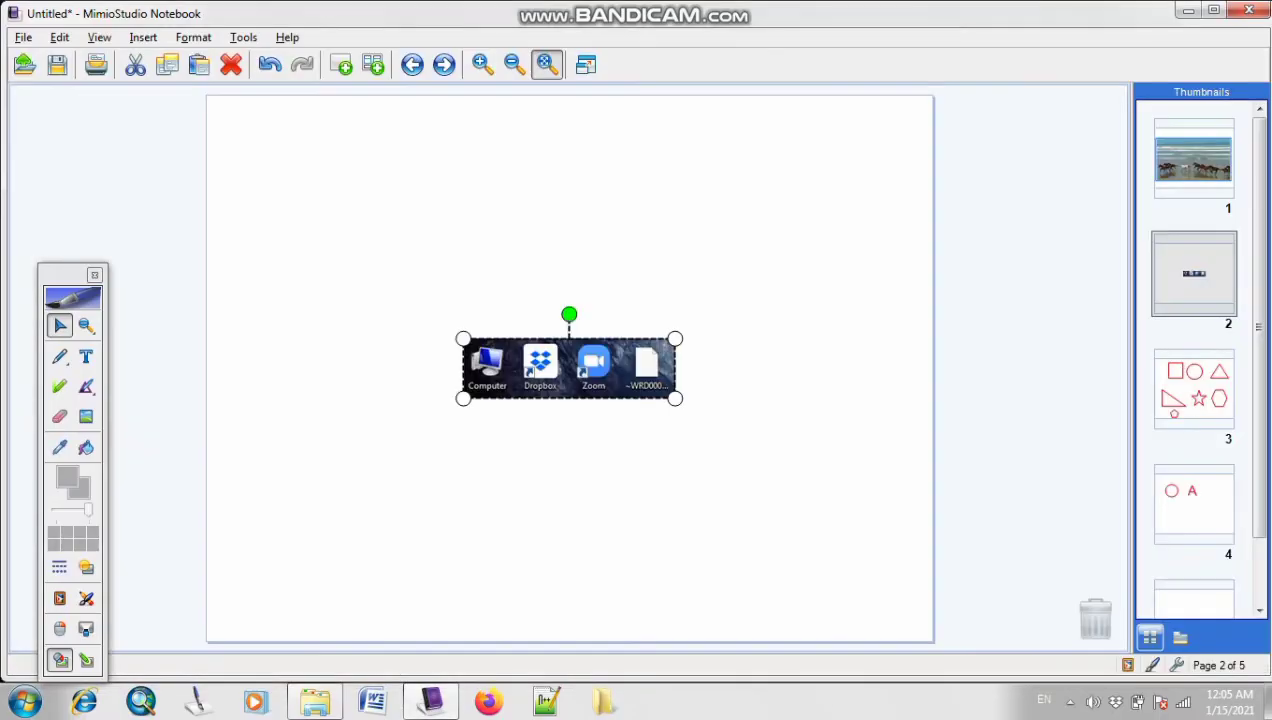
- Move the desktop icon clipping to the page's upper-left area and enlarge it across most of the page width
left_click_drag(495, 335, 380, 165)
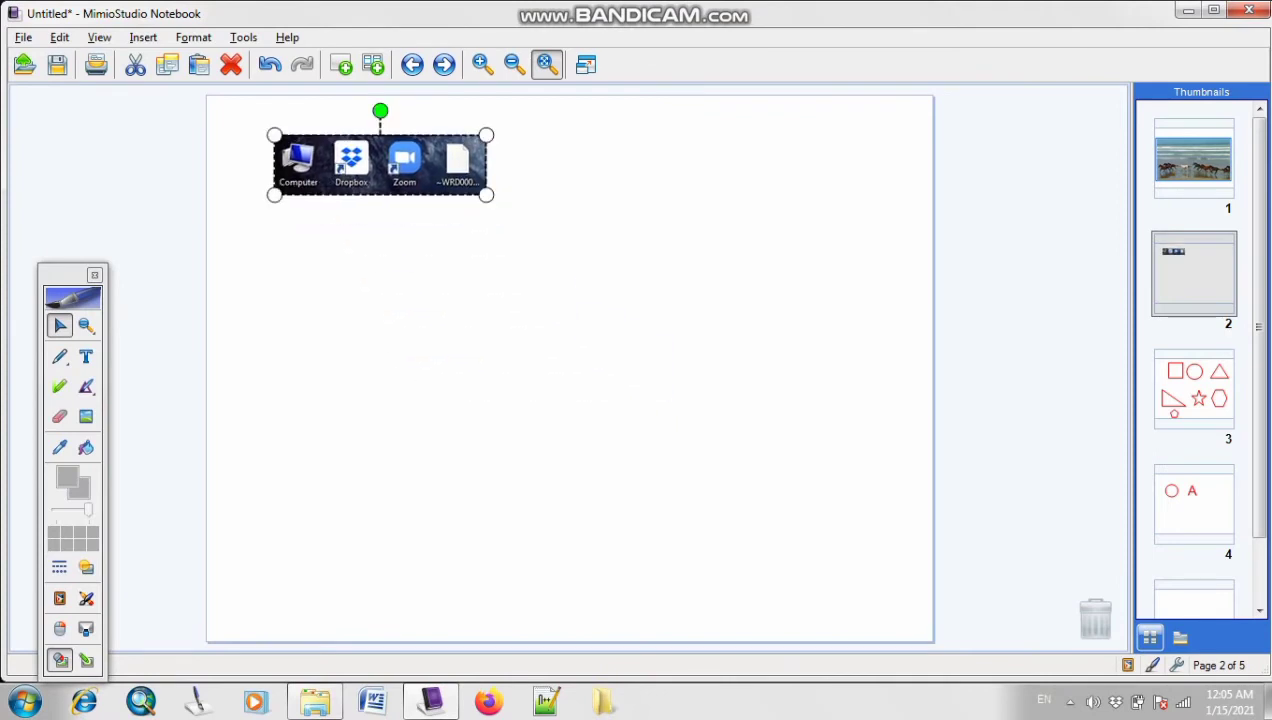
left_click_drag(486, 195, 826, 291)
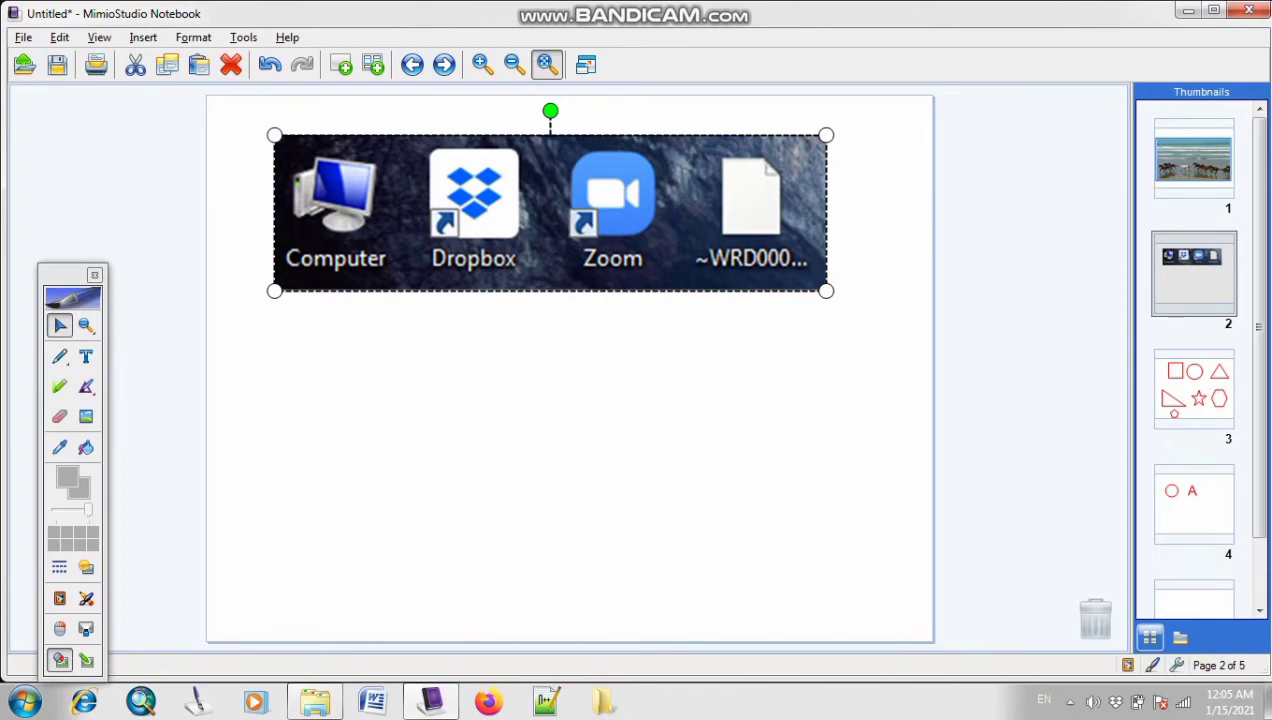
left_click(570, 420)
left_click(550, 213)
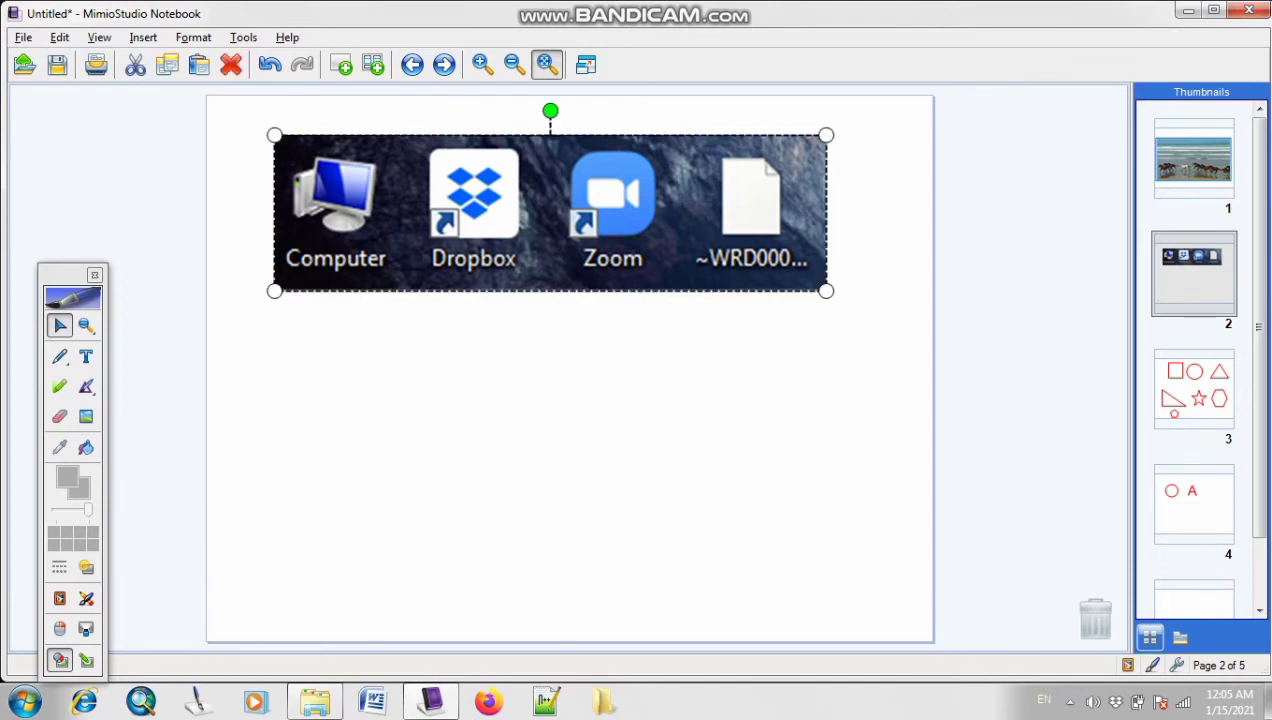
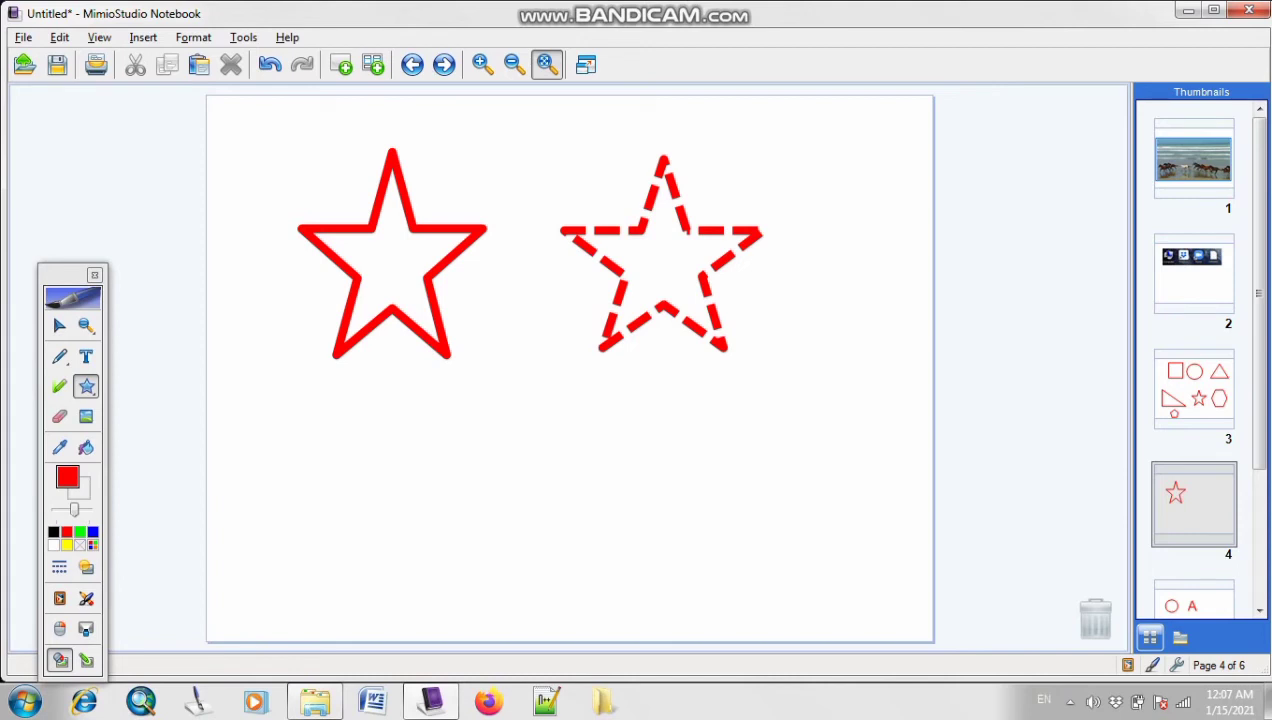
- Draw a dashed red star beside the solid star and a Square Dot star below them on page 4
left_click_drag(761, 349, 735, 333)
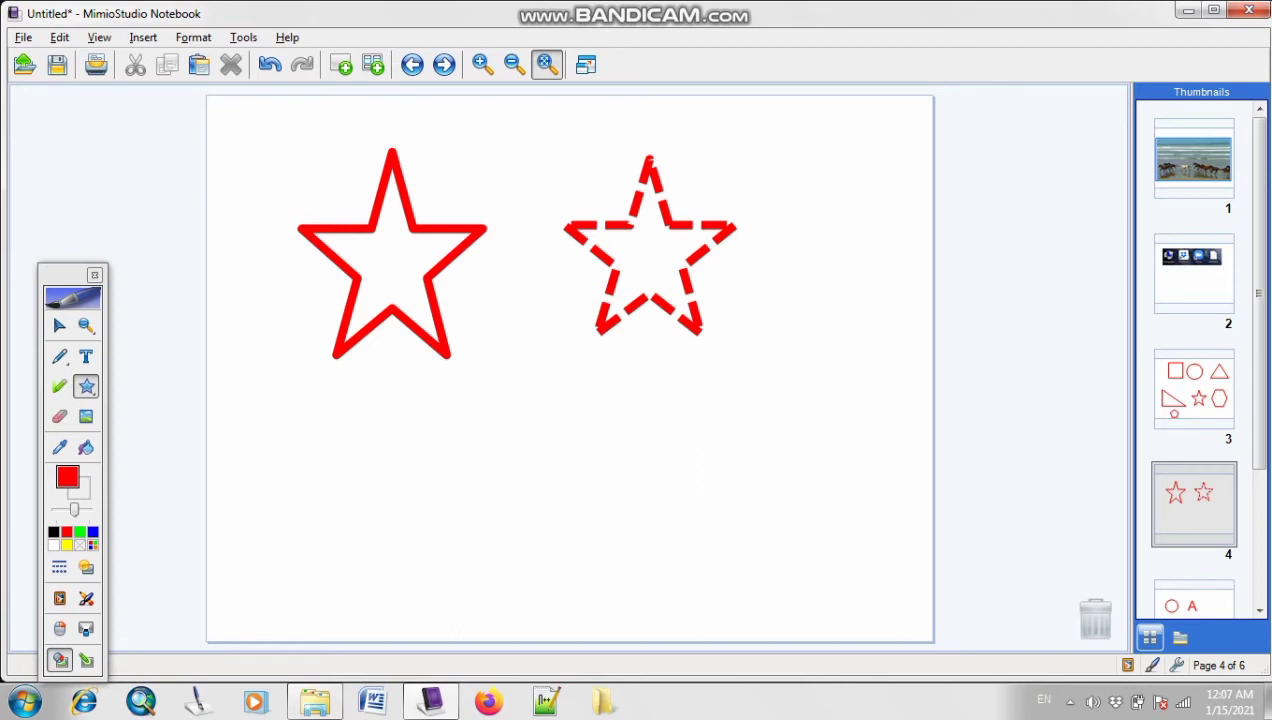
left_click(59, 567)
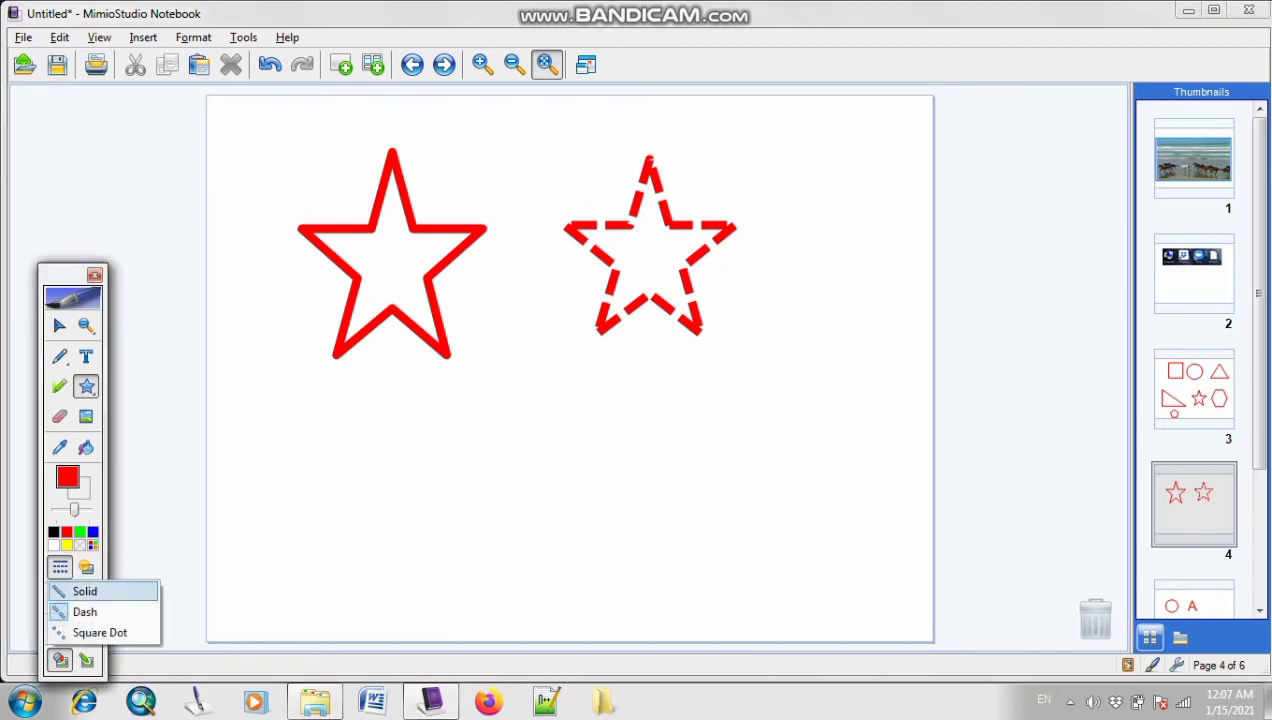
left_click(100, 632)
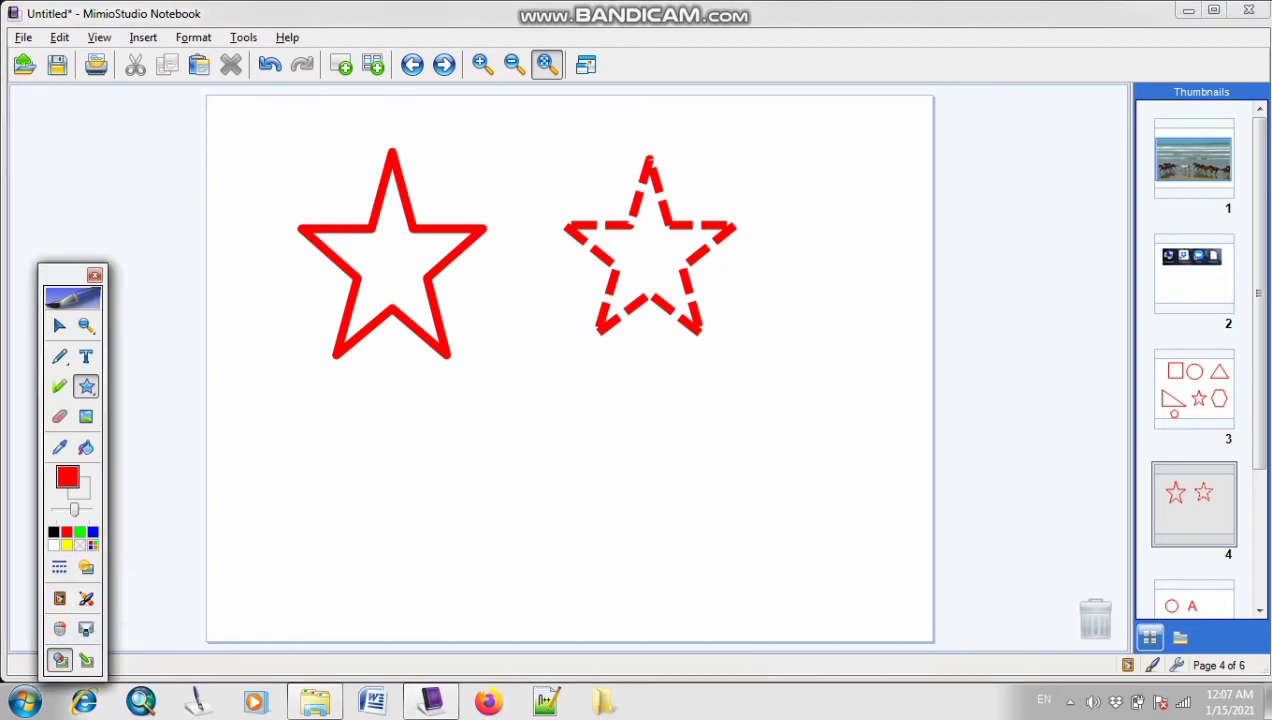
left_click_drag(392, 397, 600, 607)
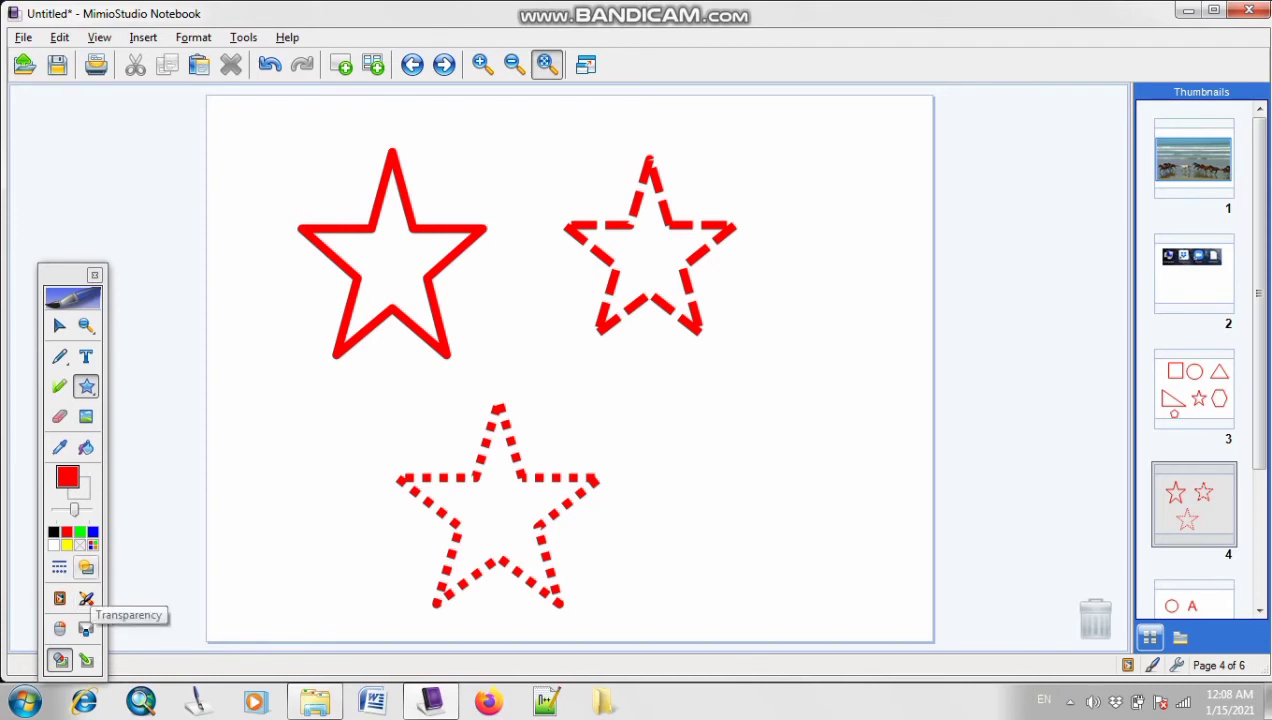
- Draw a smaller red star with a Solid outline and 0% transparency beside the square-dot star
left_click(86, 567)
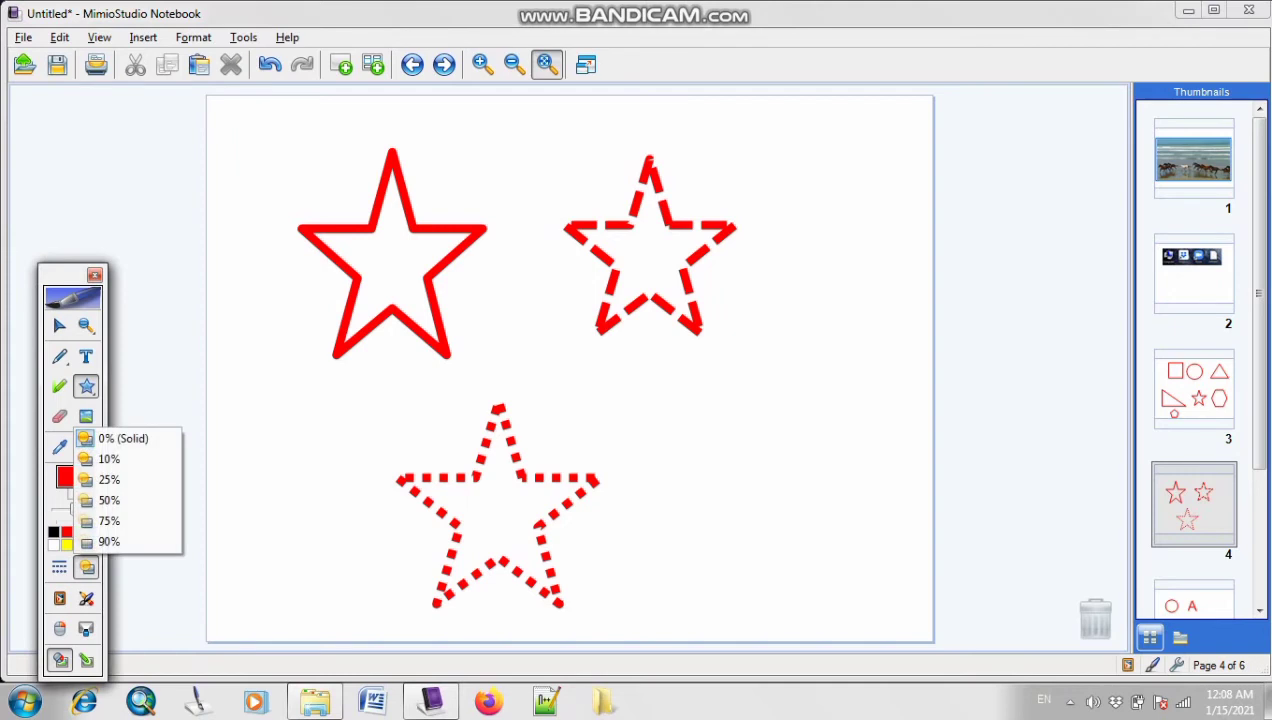
left_click(59, 567)
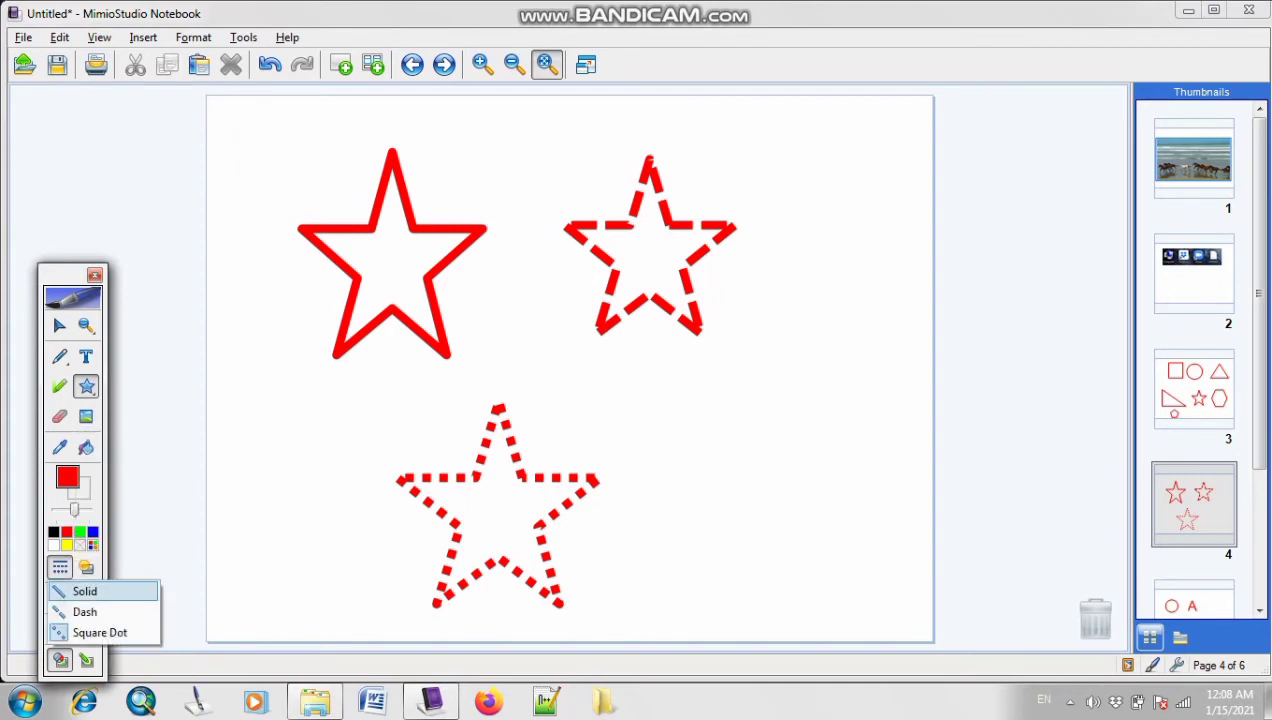
left_click(85, 592)
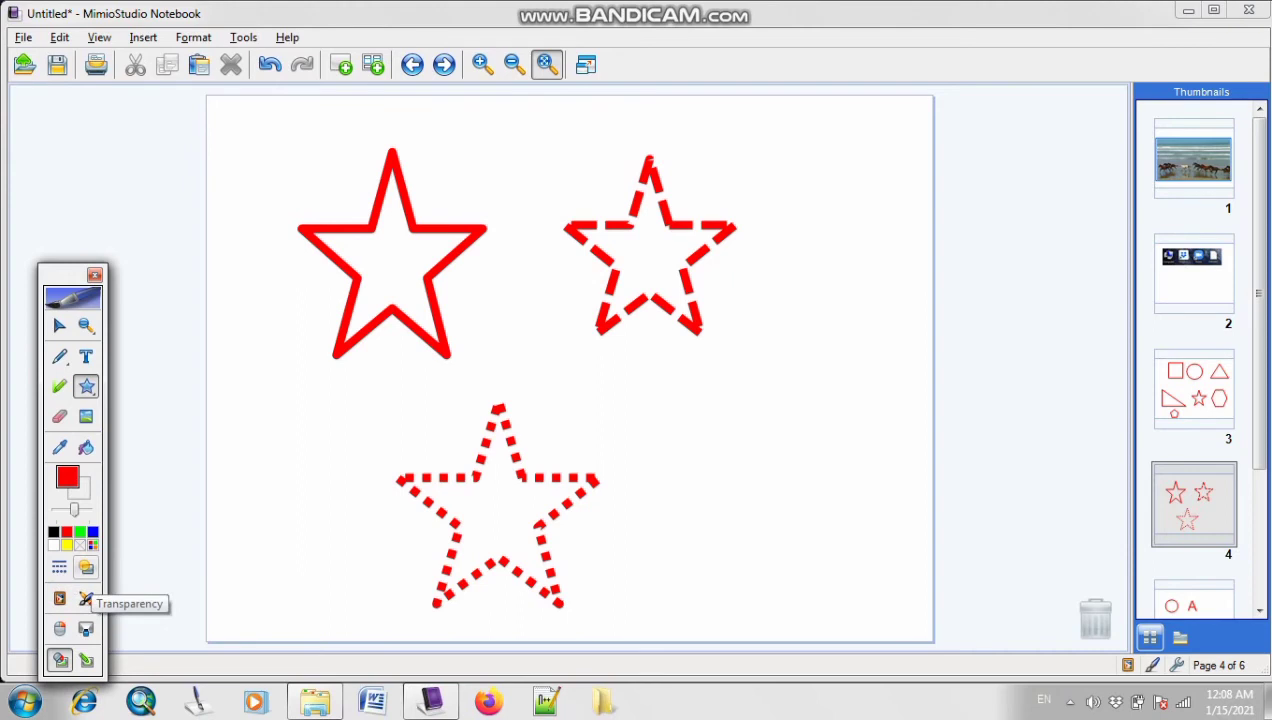
left_click(86, 567)
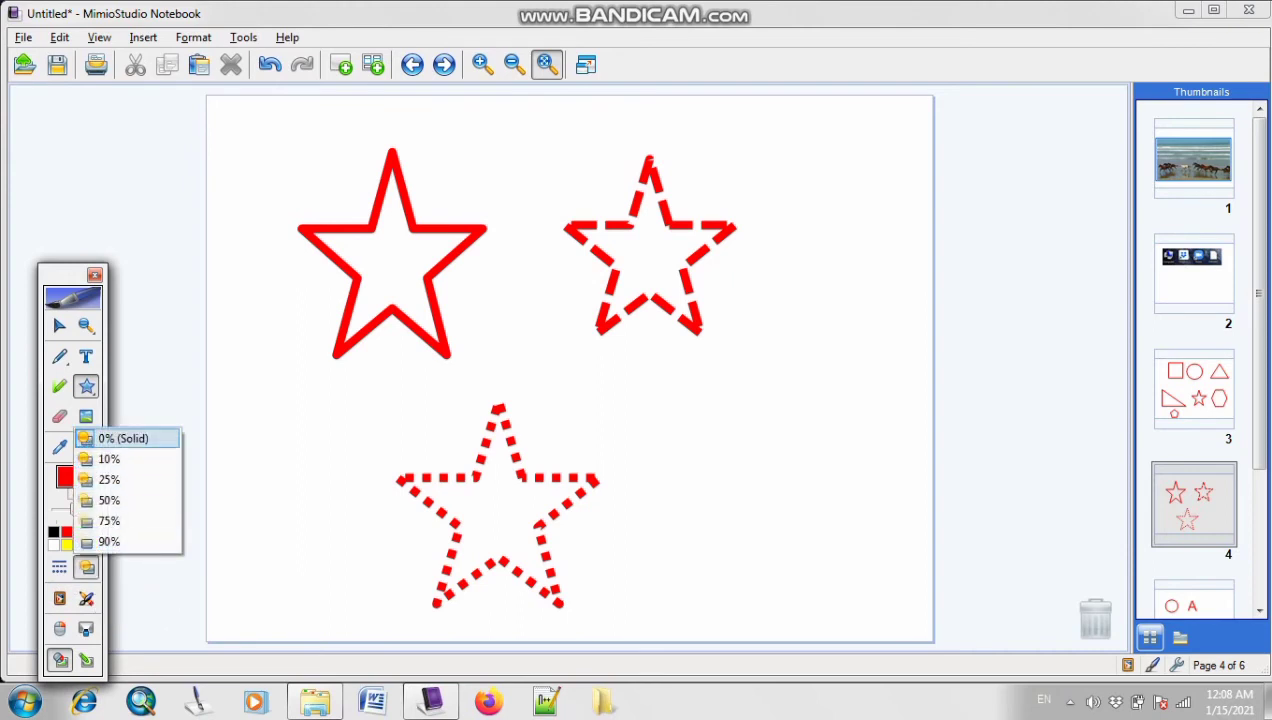
left_click(123, 439)
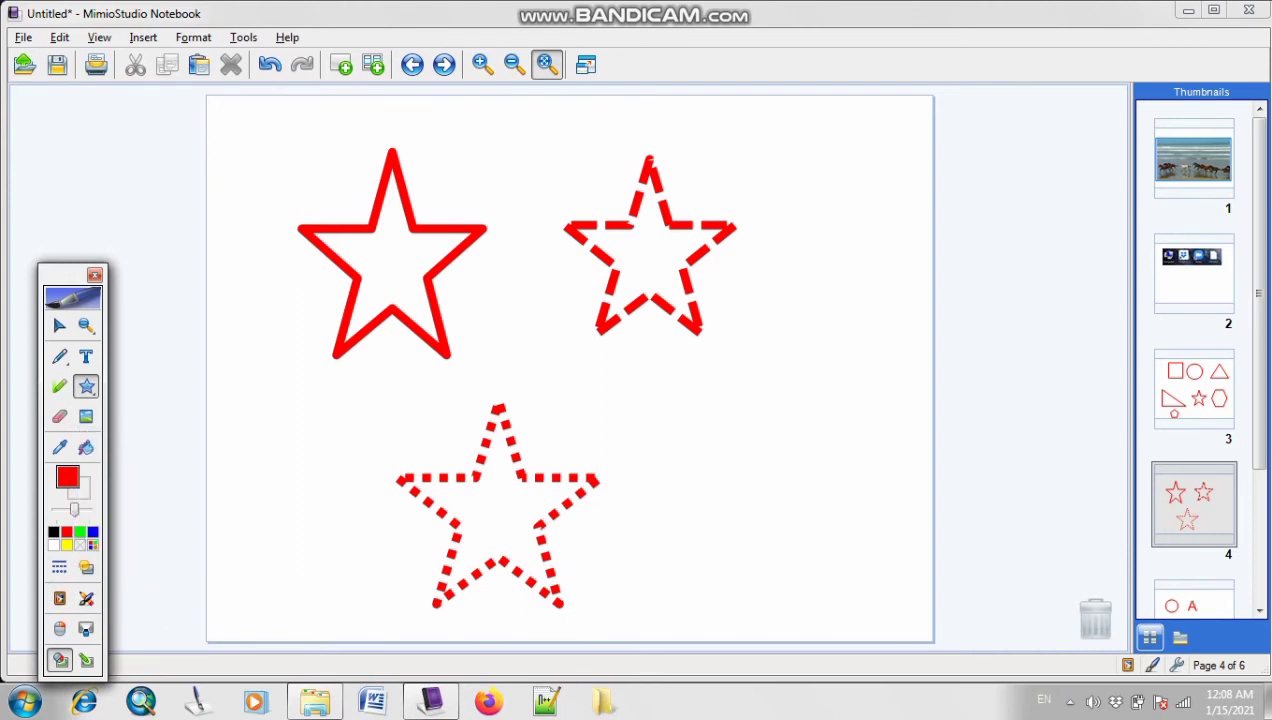
mouse_move(655, 393)
left_mouse_down()
mouse_move(795, 559)
mouse_move(768, 534)
left_mouse_up()
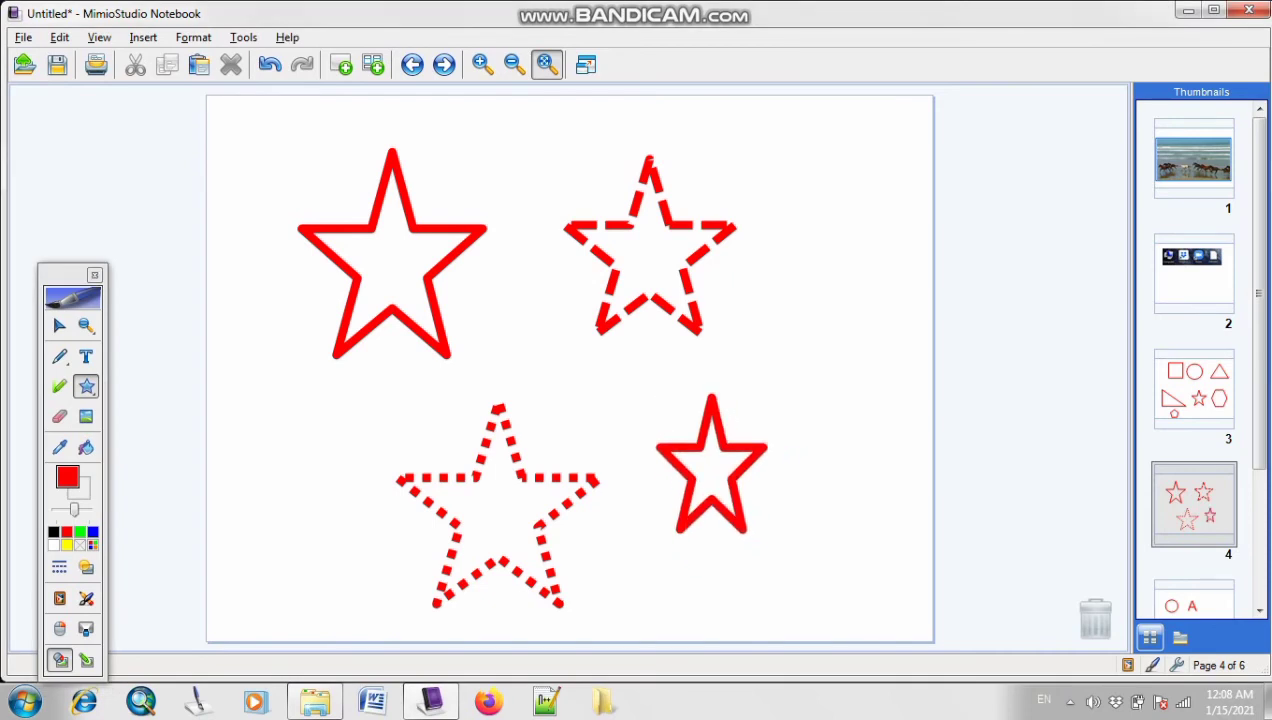
- Draw a small red star at 50% transparency beside the small solid star and another at 90% transparency below it
left_click(86, 567)
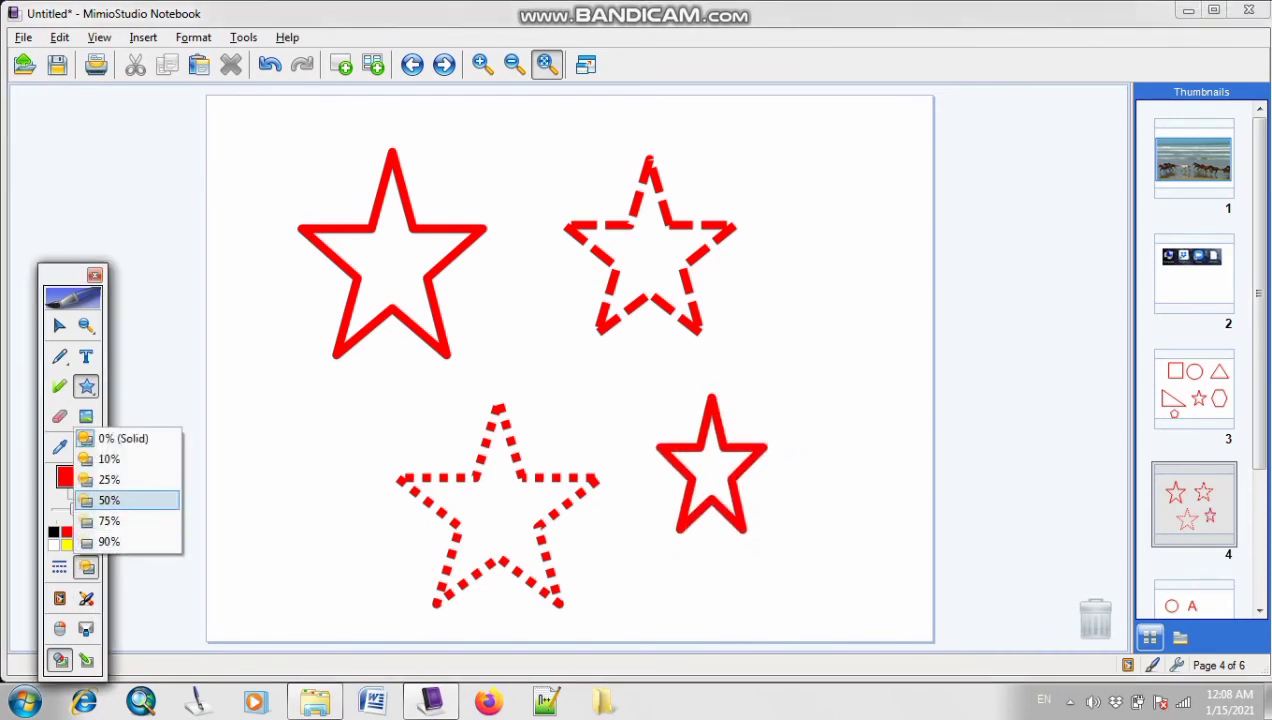
left_click(109, 500)
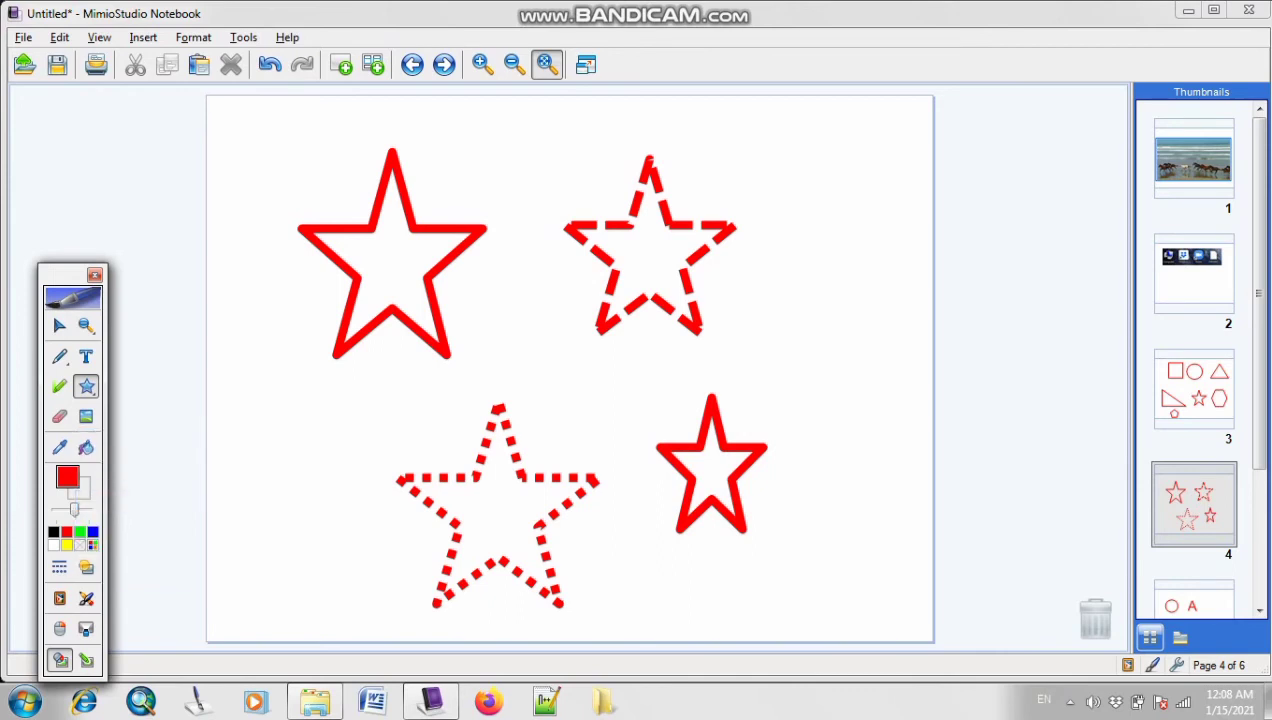
left_click_drag(785, 400, 892, 540)
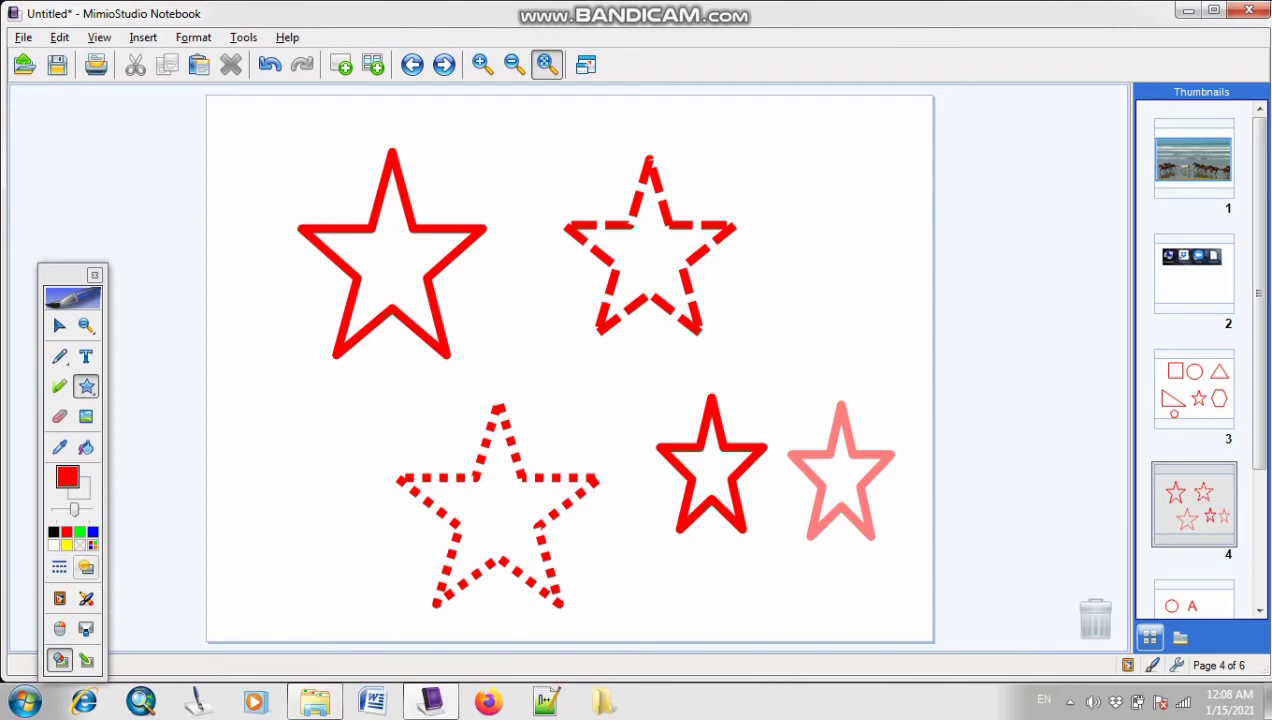
left_click(86, 567)
left_click(116, 542)
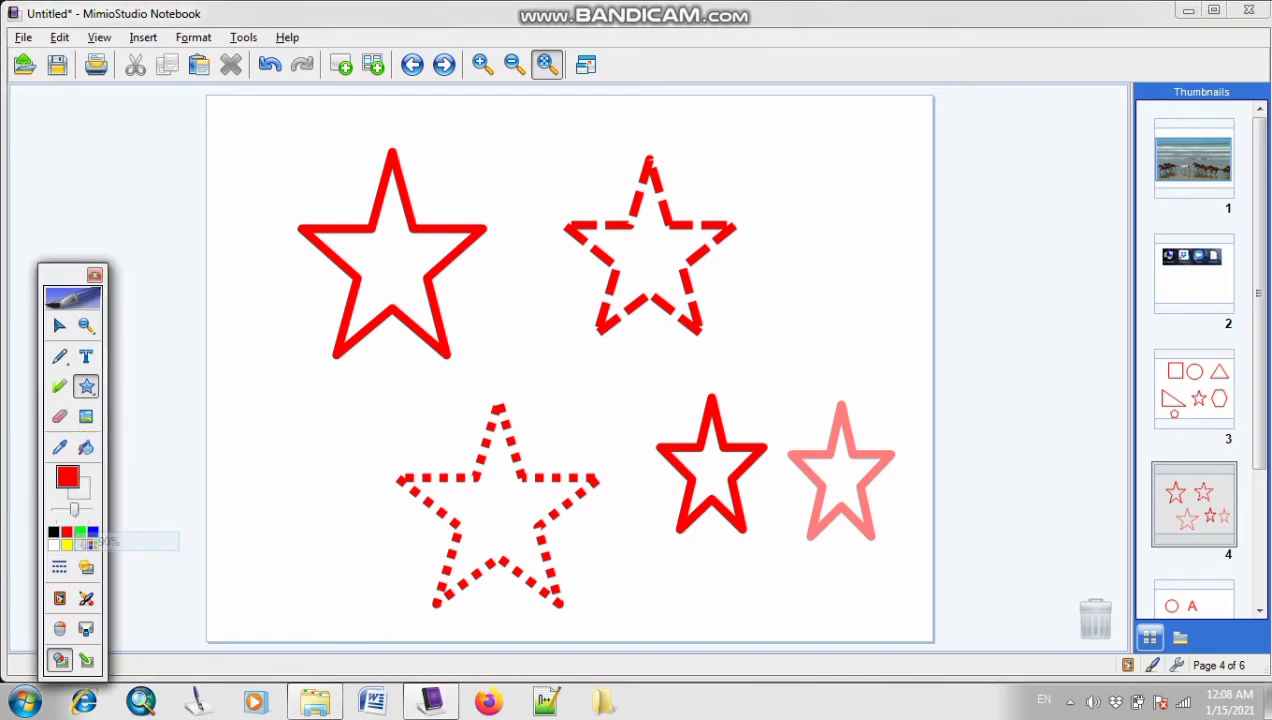
mouse_move(667, 545)
left_mouse_down()
mouse_move(755, 628)
mouse_move(718, 622)
mouse_move(748, 632)
left_mouse_up()
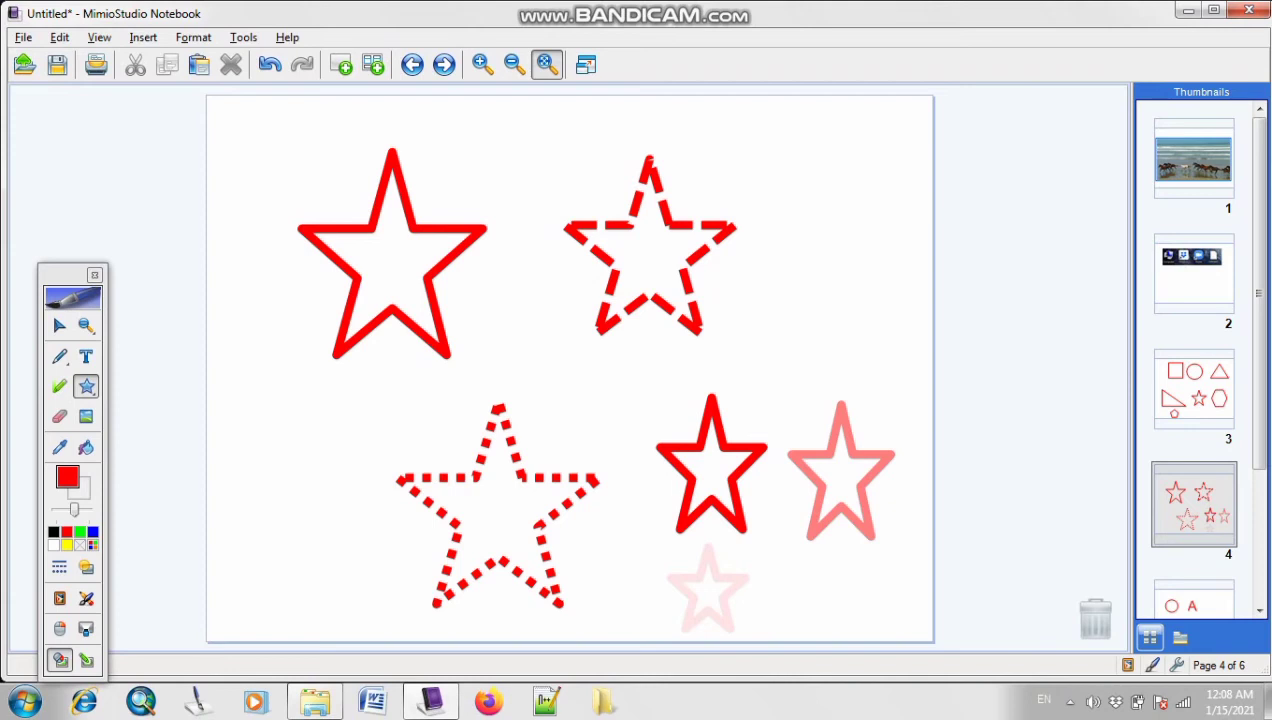
- Add a blank page after the stars page and insert the Word file Advantages and Disadvantages of Computer System from the Documents library
left_click(340, 64)
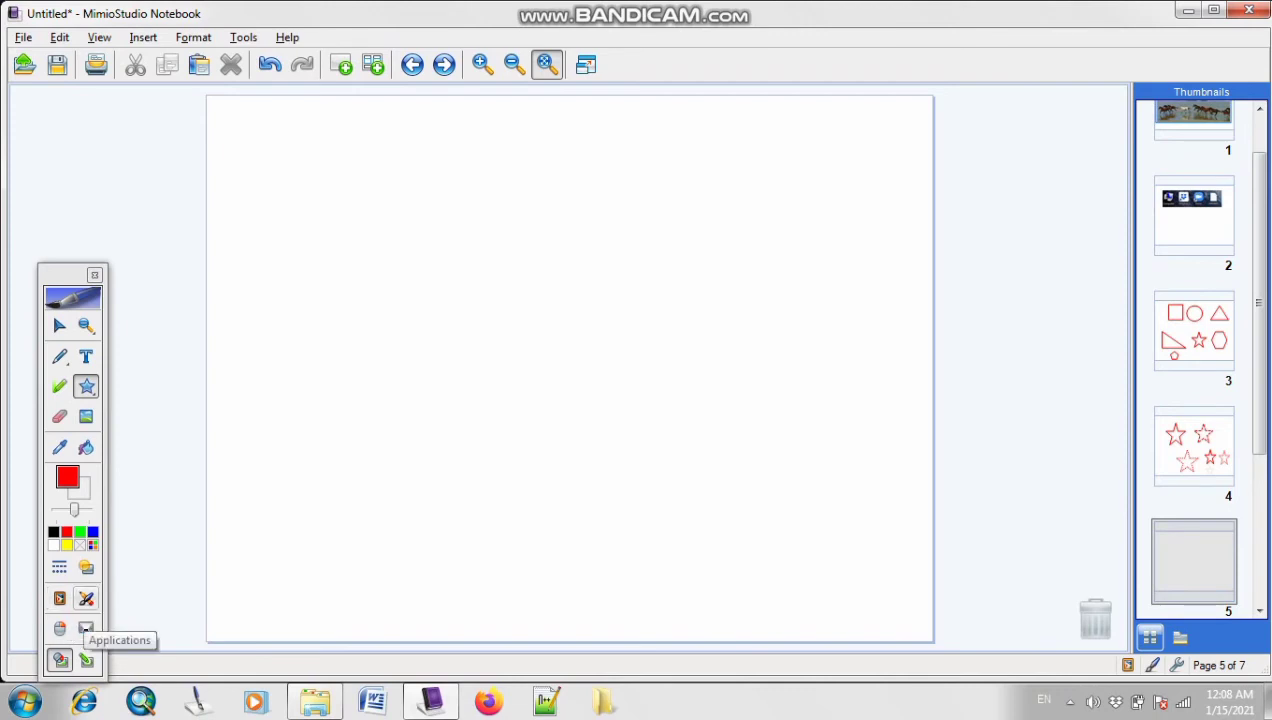
left_click(86, 598)
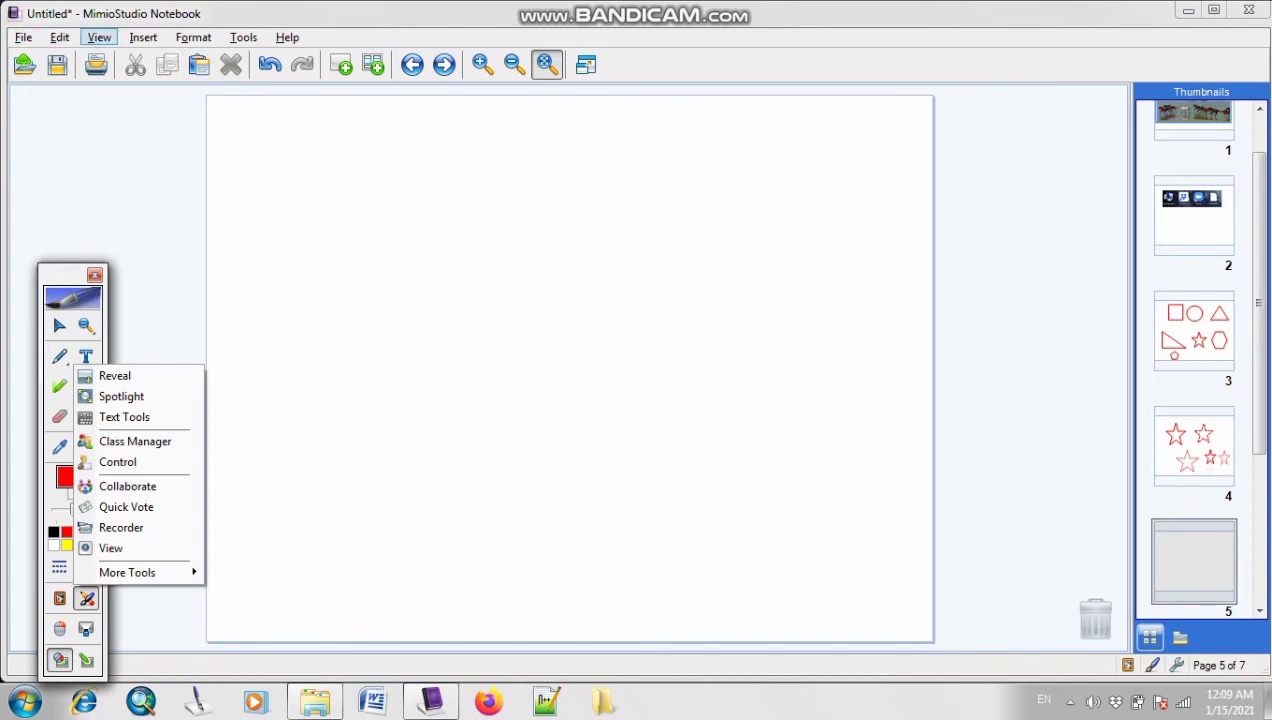
left_click(143, 38)
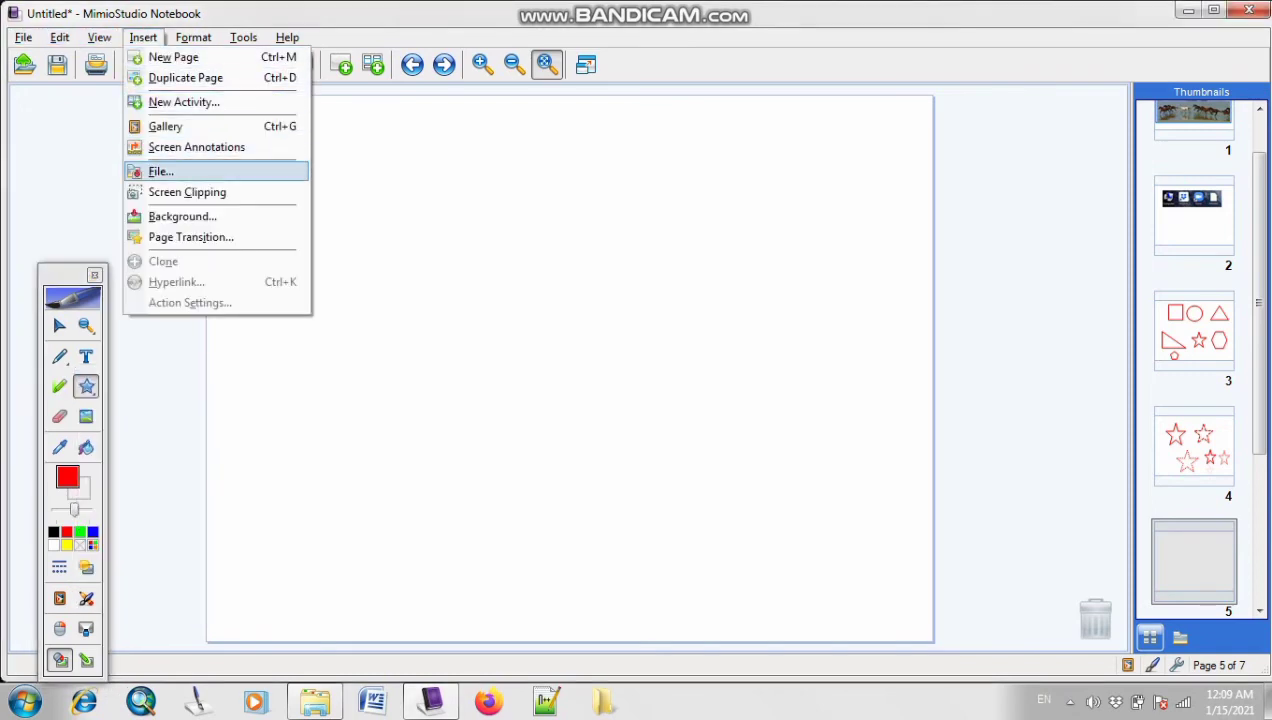
left_click(161, 171)
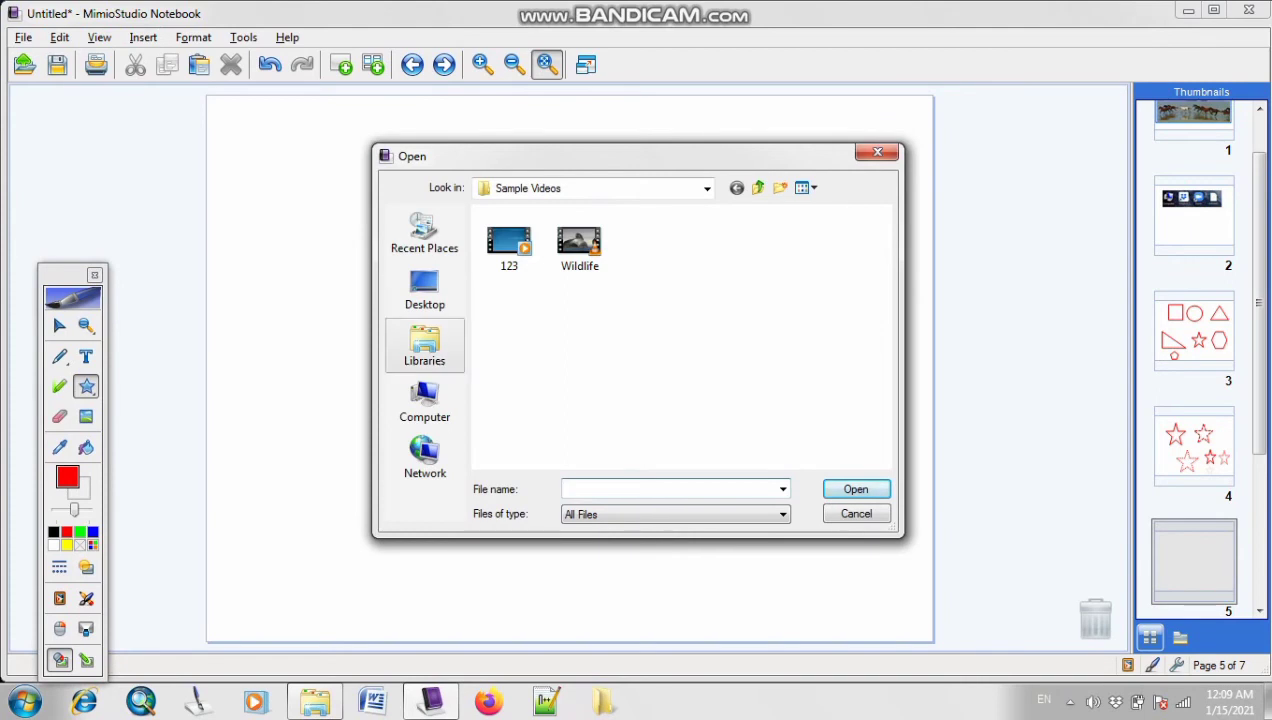
left_click(424, 345)
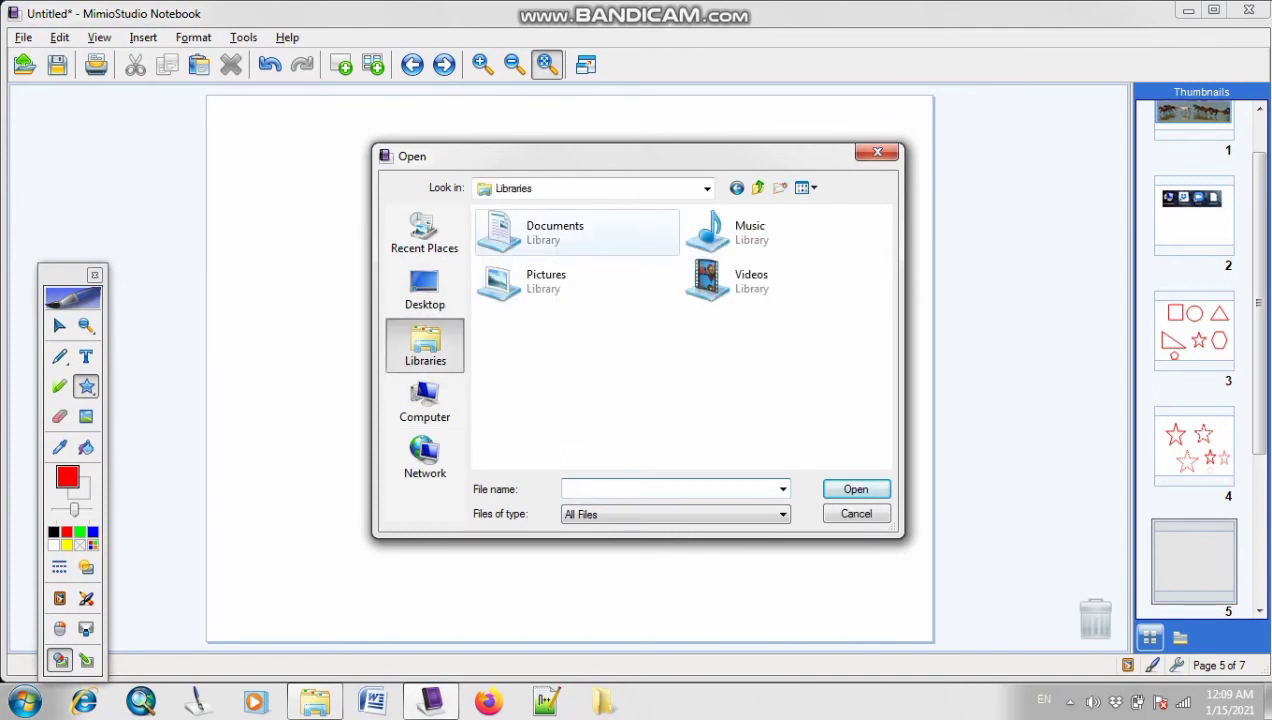
double_click(555, 231)
left_click(543, 414)
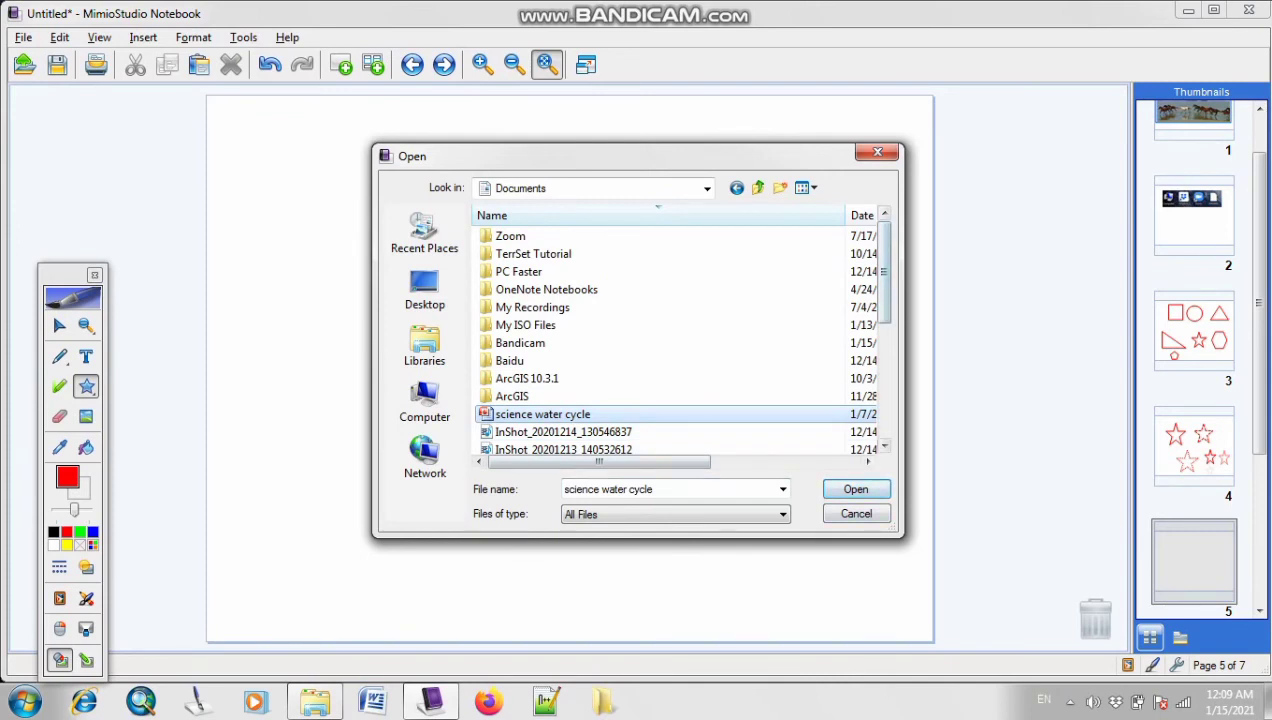
scroll(679, 341, "down", 3)
scroll(679, 341, "down", 1)
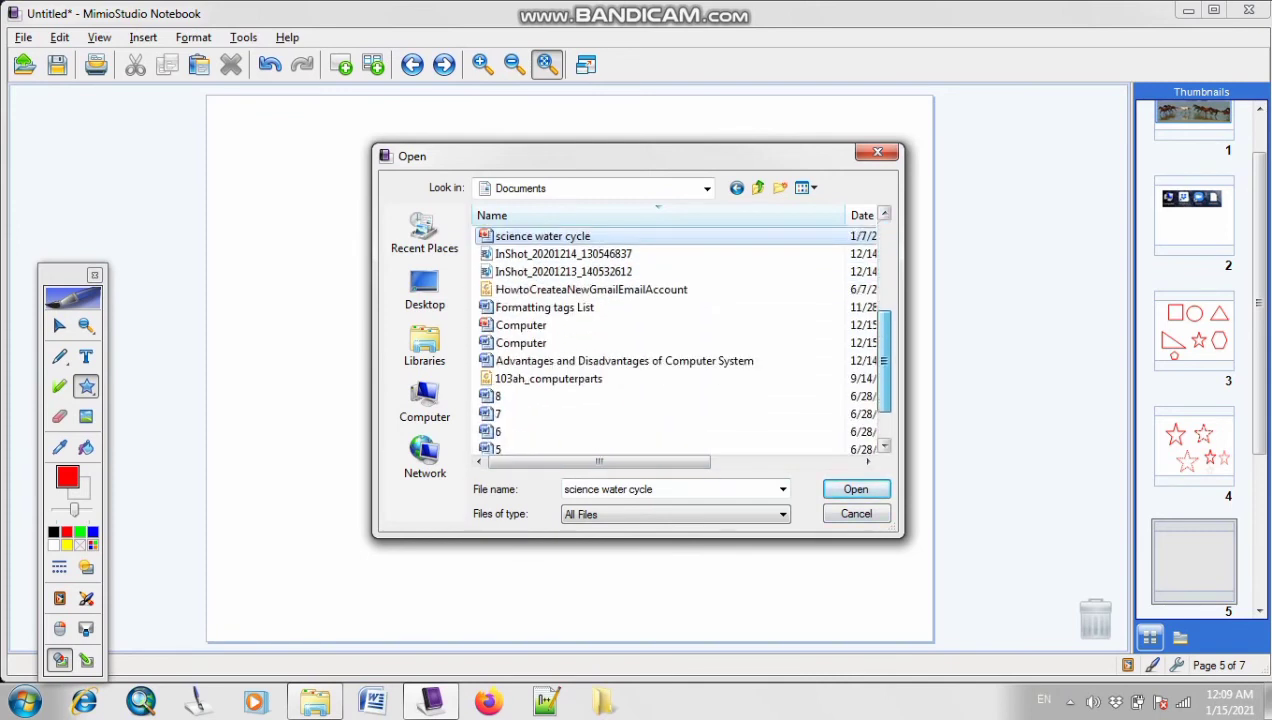
left_click(748, 363)
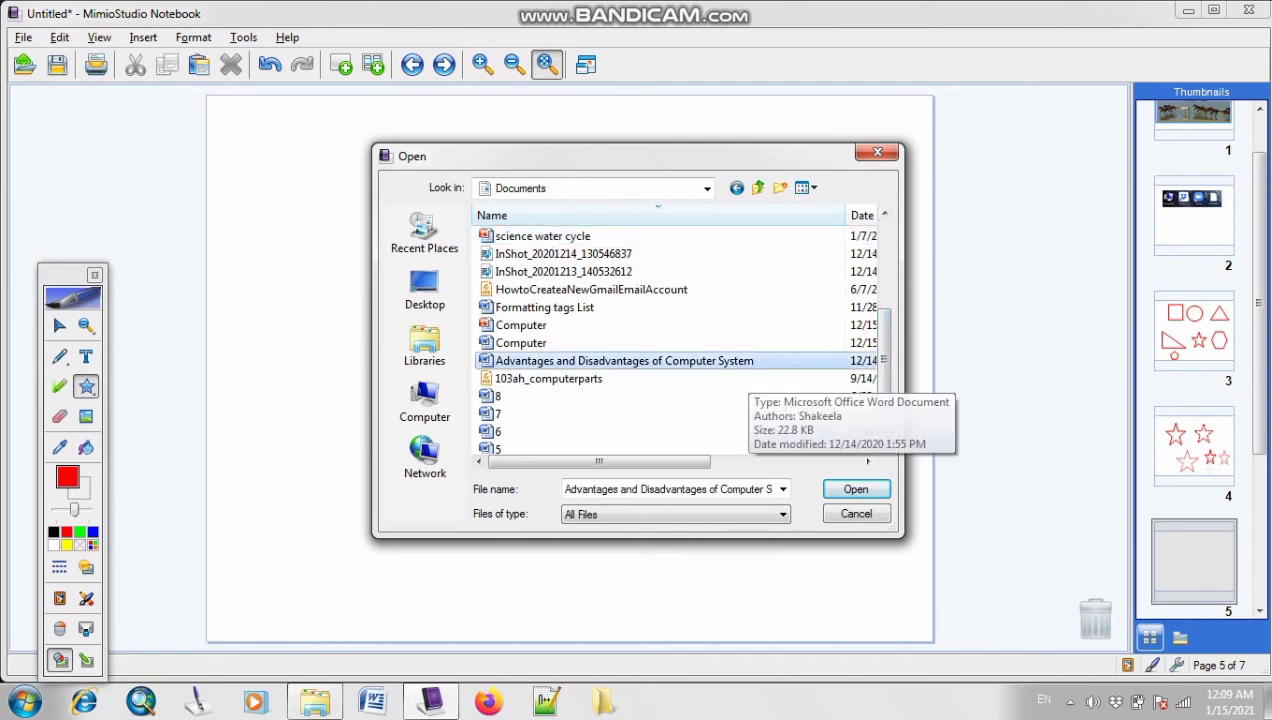
left_click(855, 489)
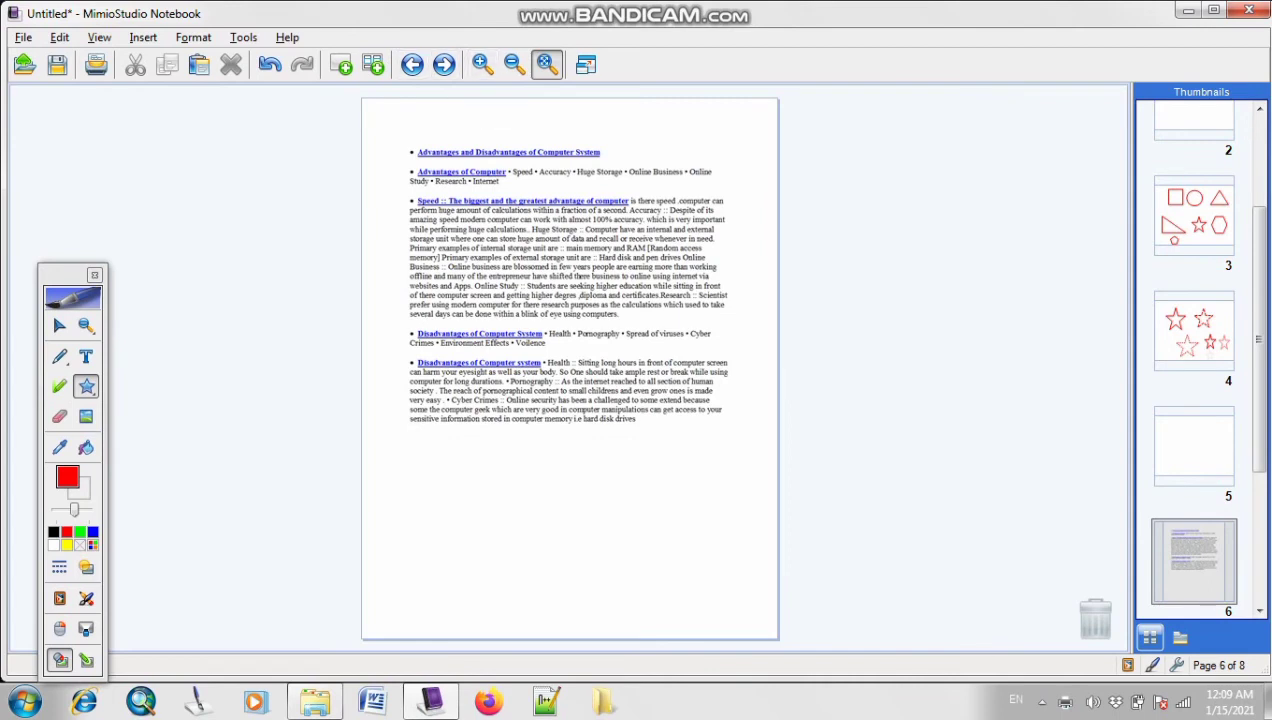
- Magnify the imported document page for reading and undo the stray star drawn across its text
left_click(482, 64)
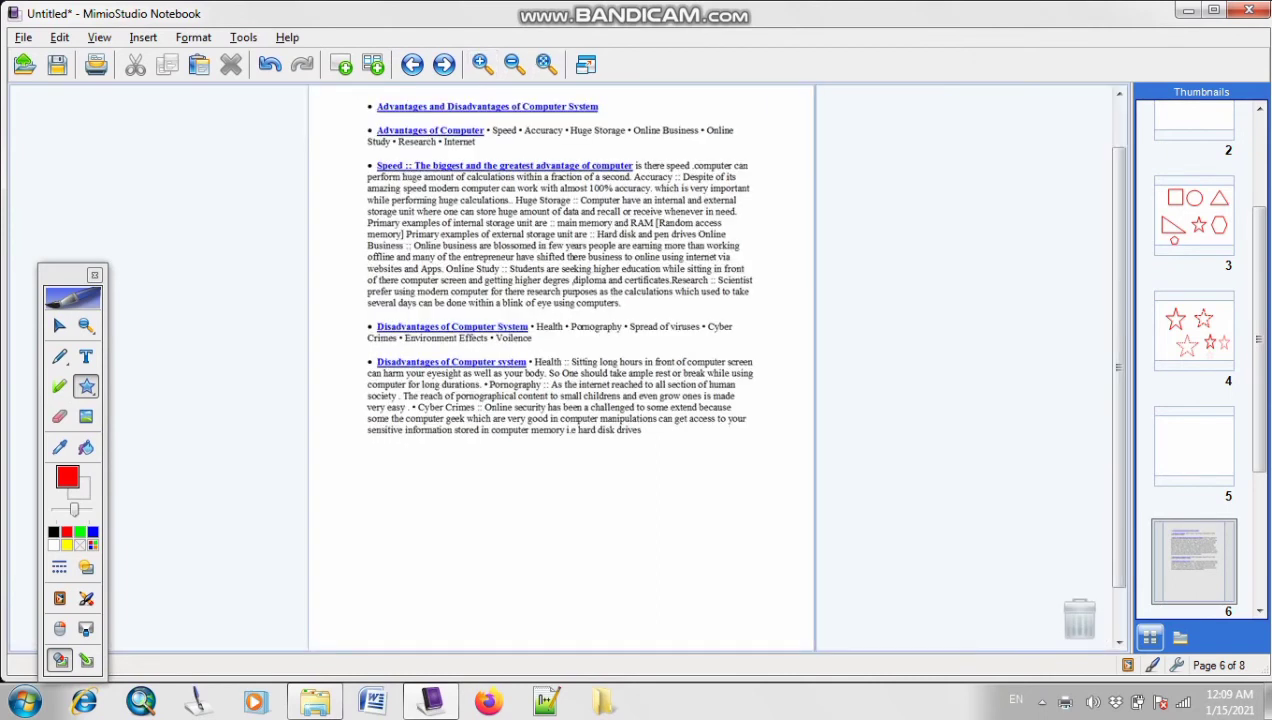
left_click_drag(1119, 270, 1119, 216)
left_click_drag(320, 137, 808, 572)
left_click(269, 64)
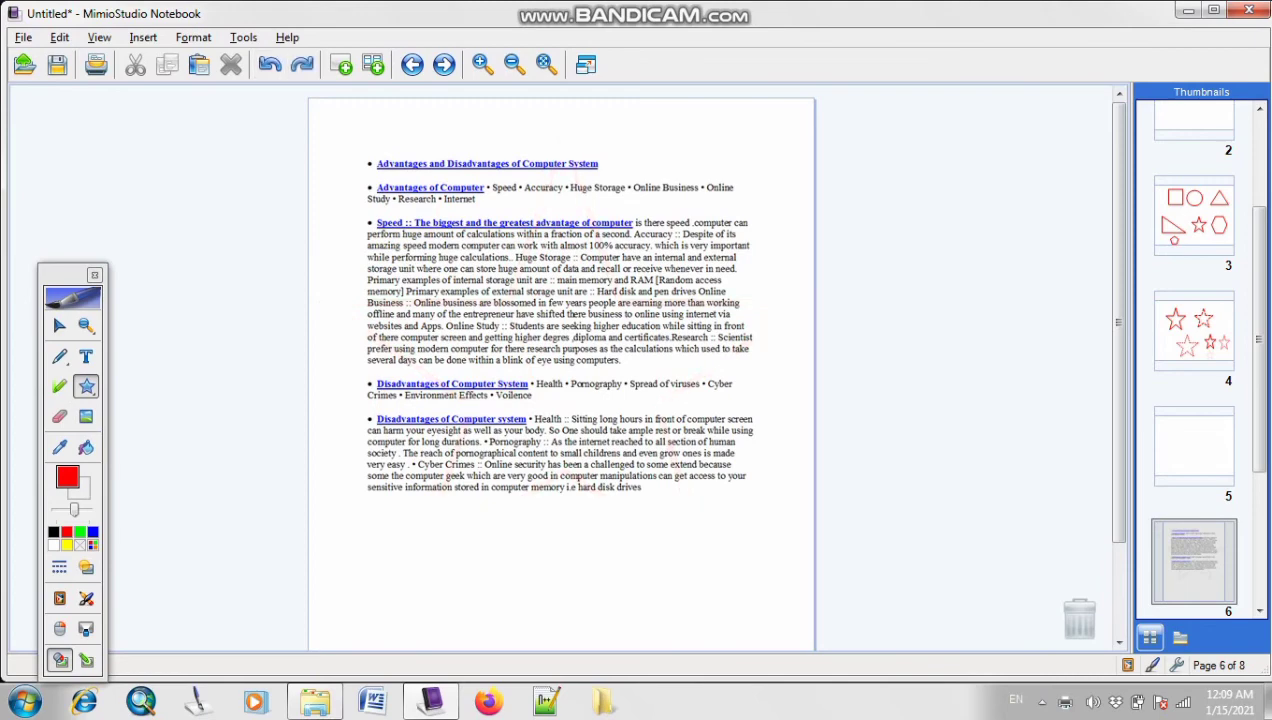
left_click(482, 64)
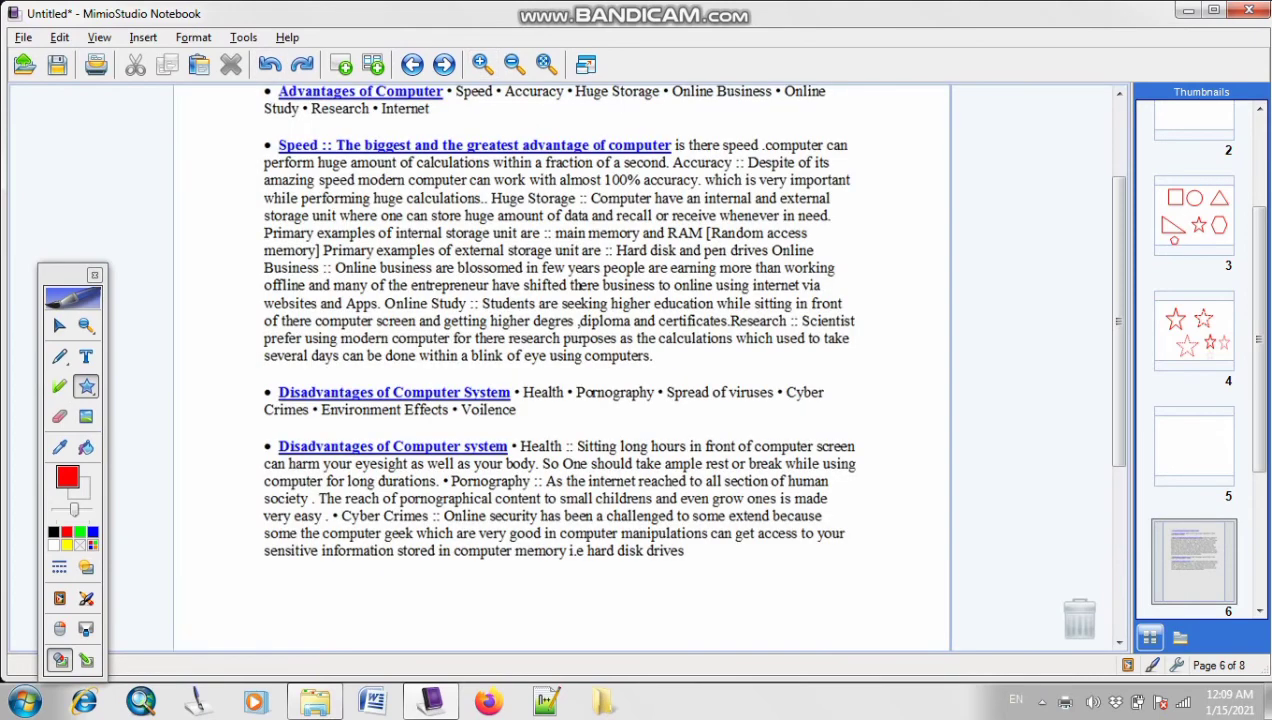
- Cover the document page with the Reveal shade, lower it to expose the page title, cover it again and close Reveal
left_click_drag(1119, 321, 1119, 262)
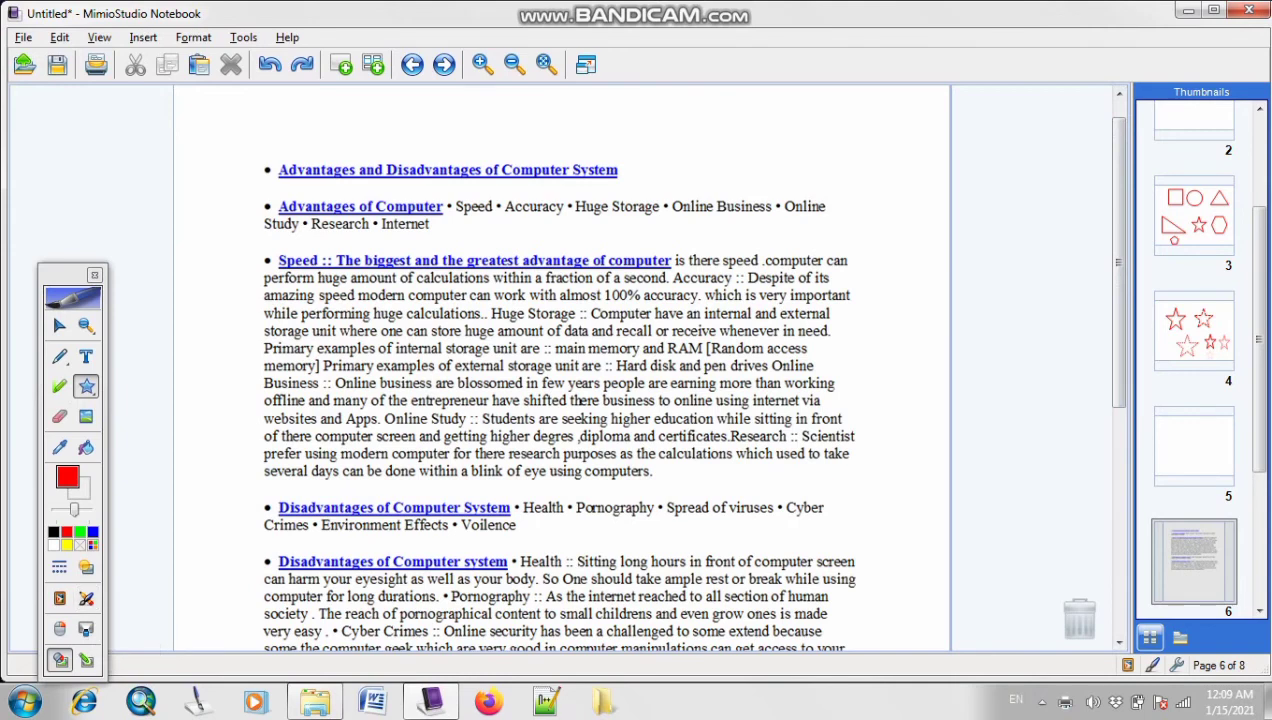
left_click_drag(66, 275, 70, 115)
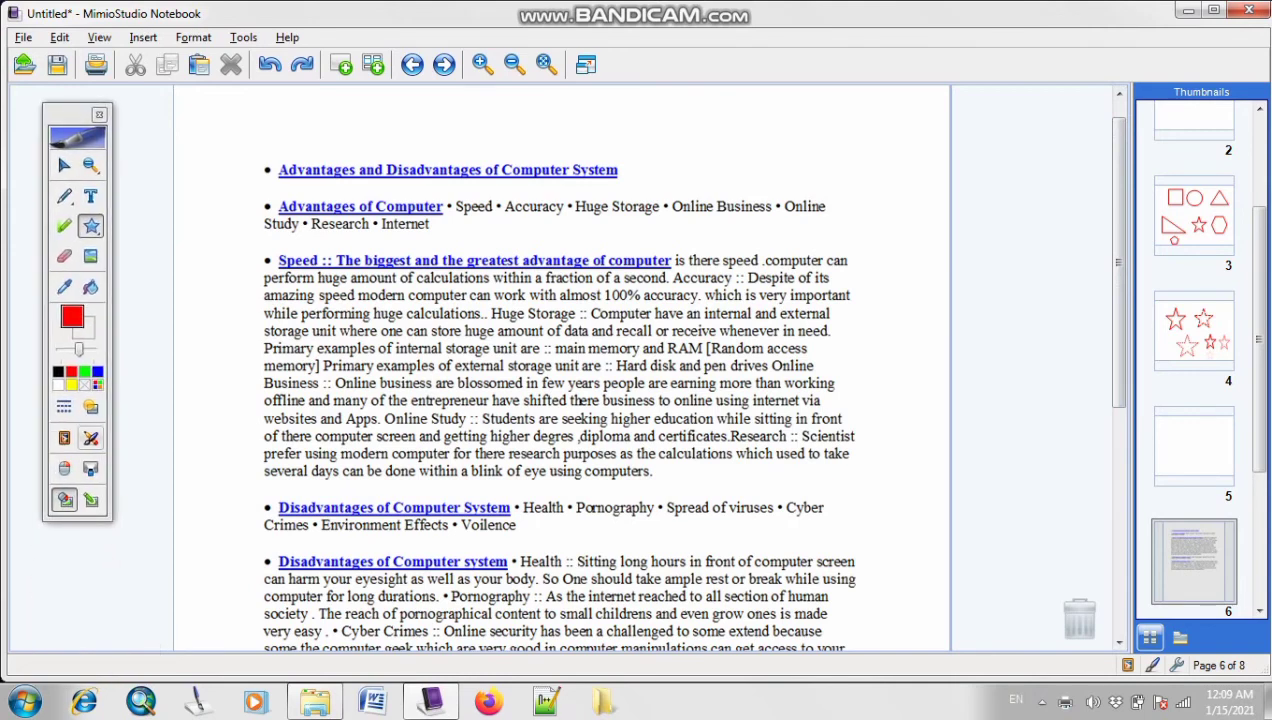
left_click(91, 438)
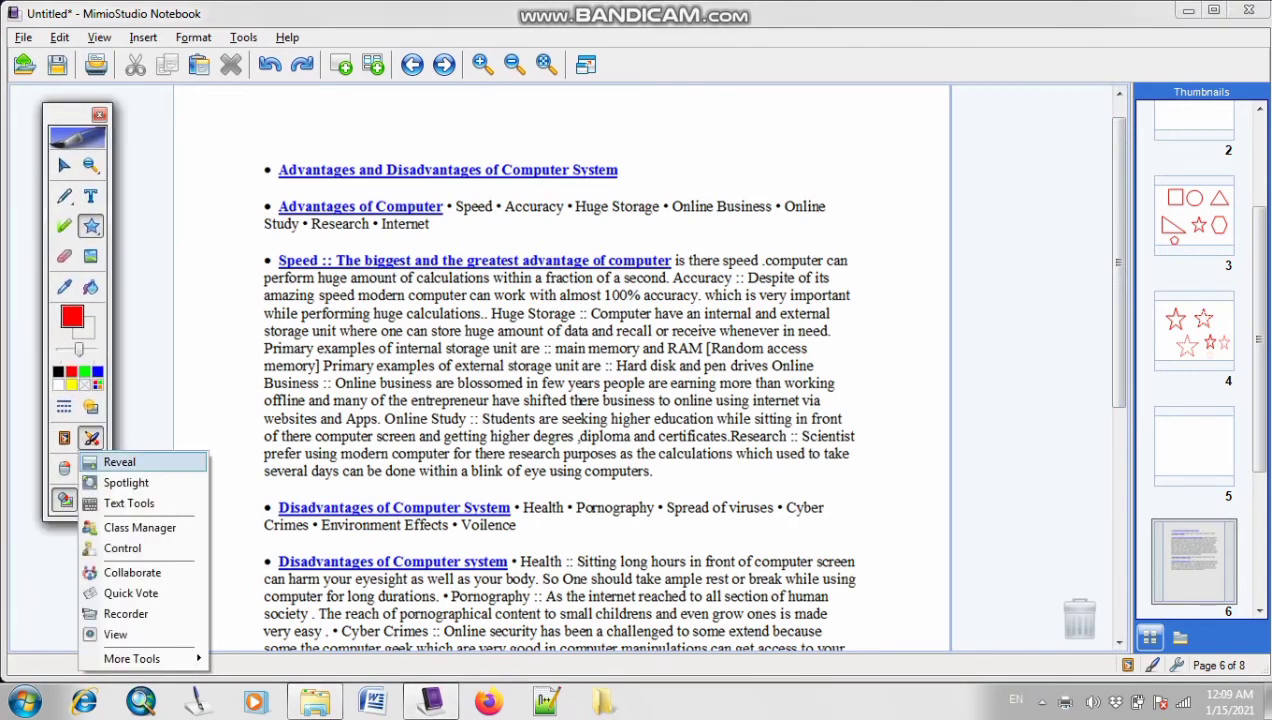
left_click(119, 462)
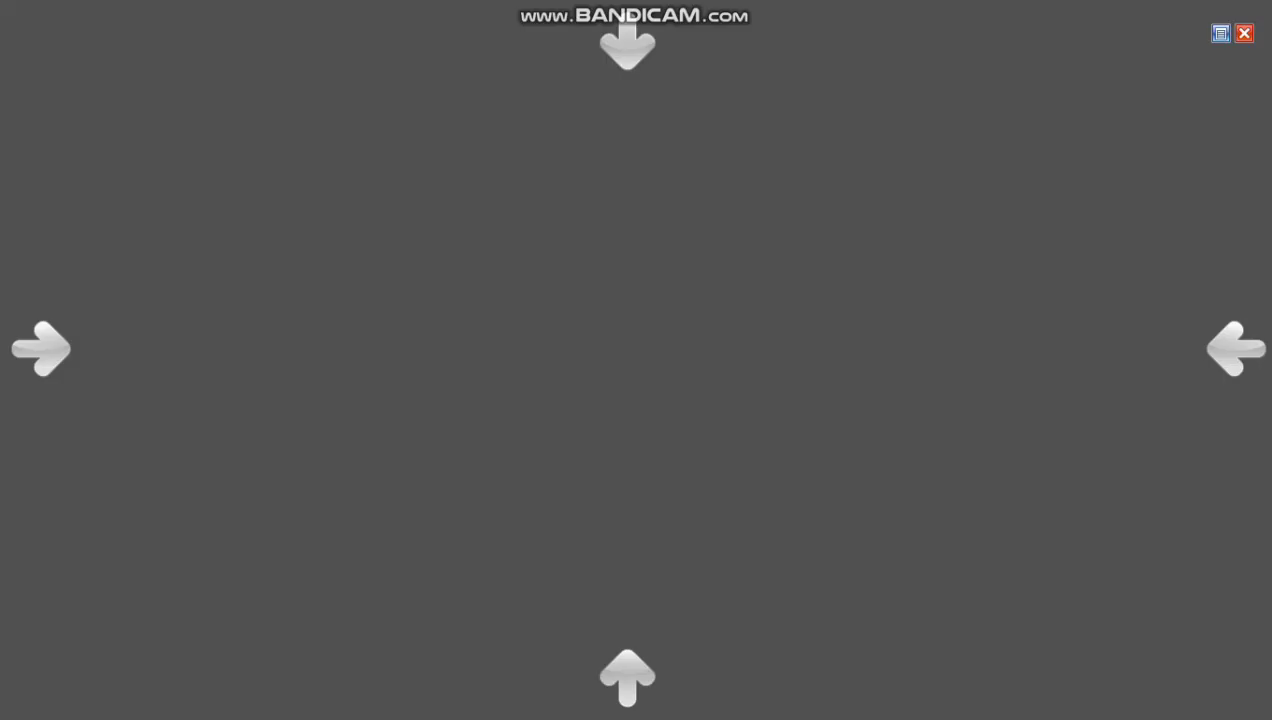
left_click_drag(627, 44, 627, 228)
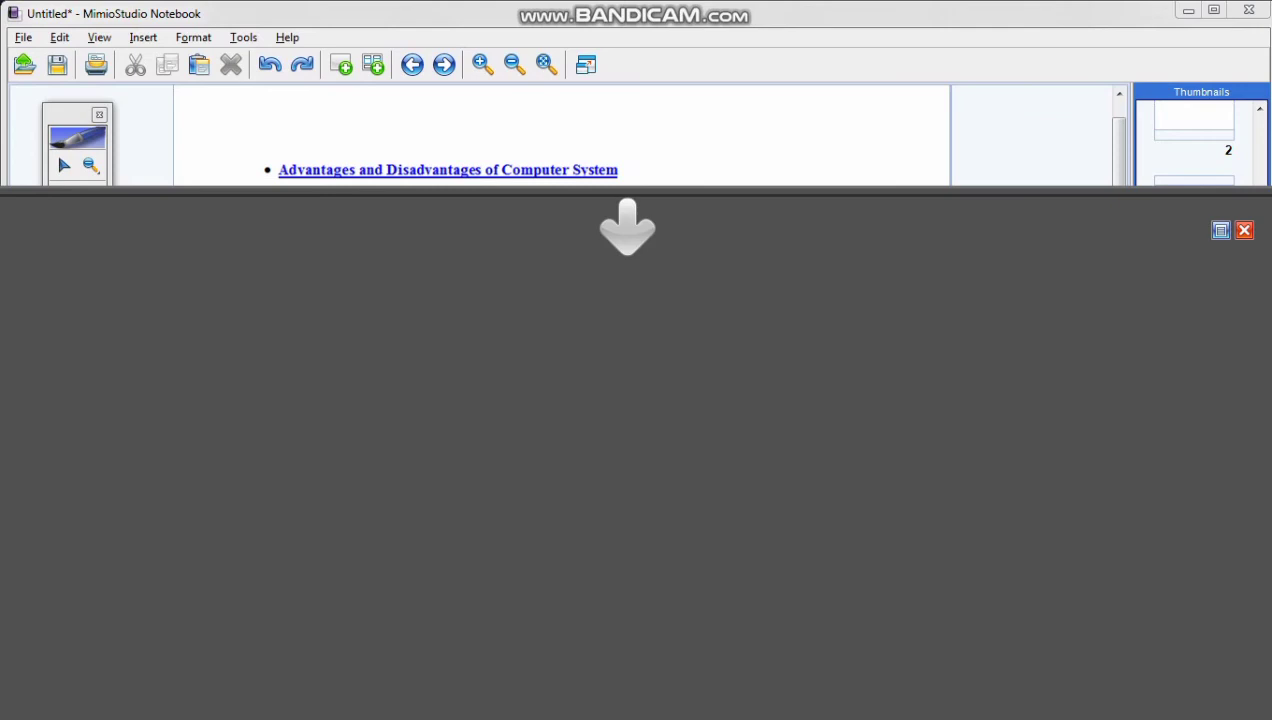
left_click_drag(628, 228, 628, 62)
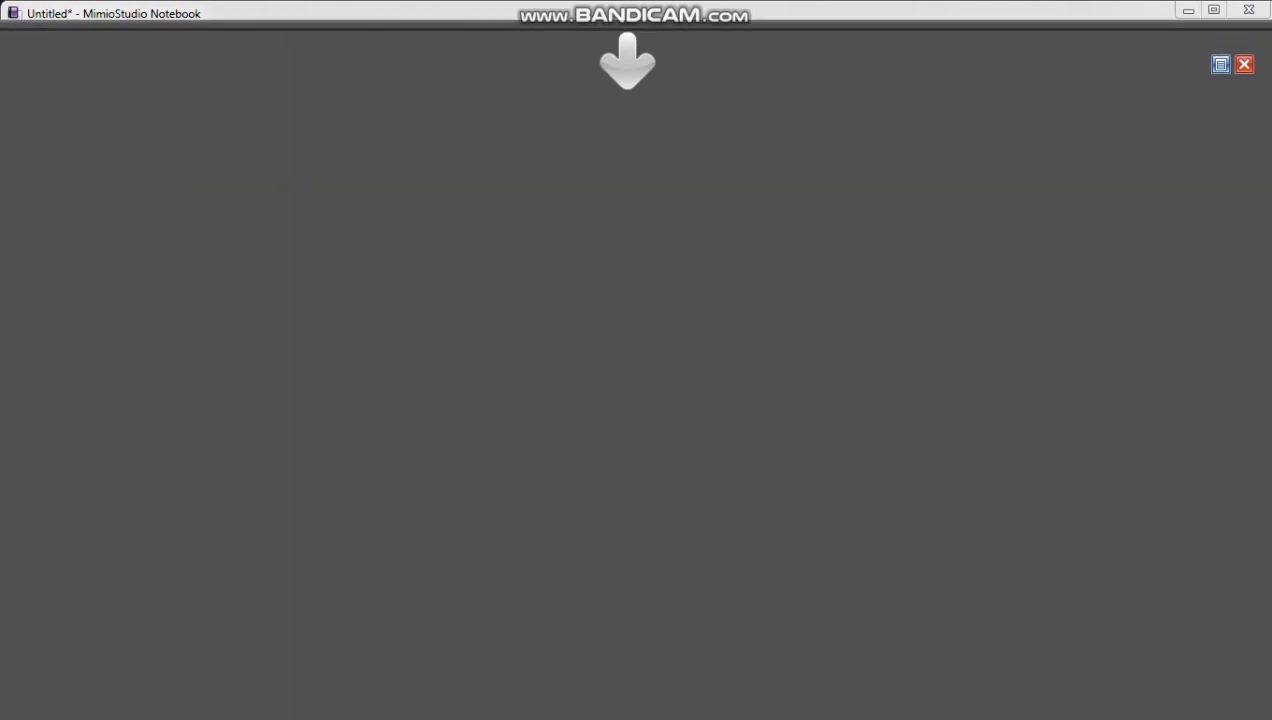
left_click(1220, 65)
left_click(1075, 115)
left_click(1244, 64)
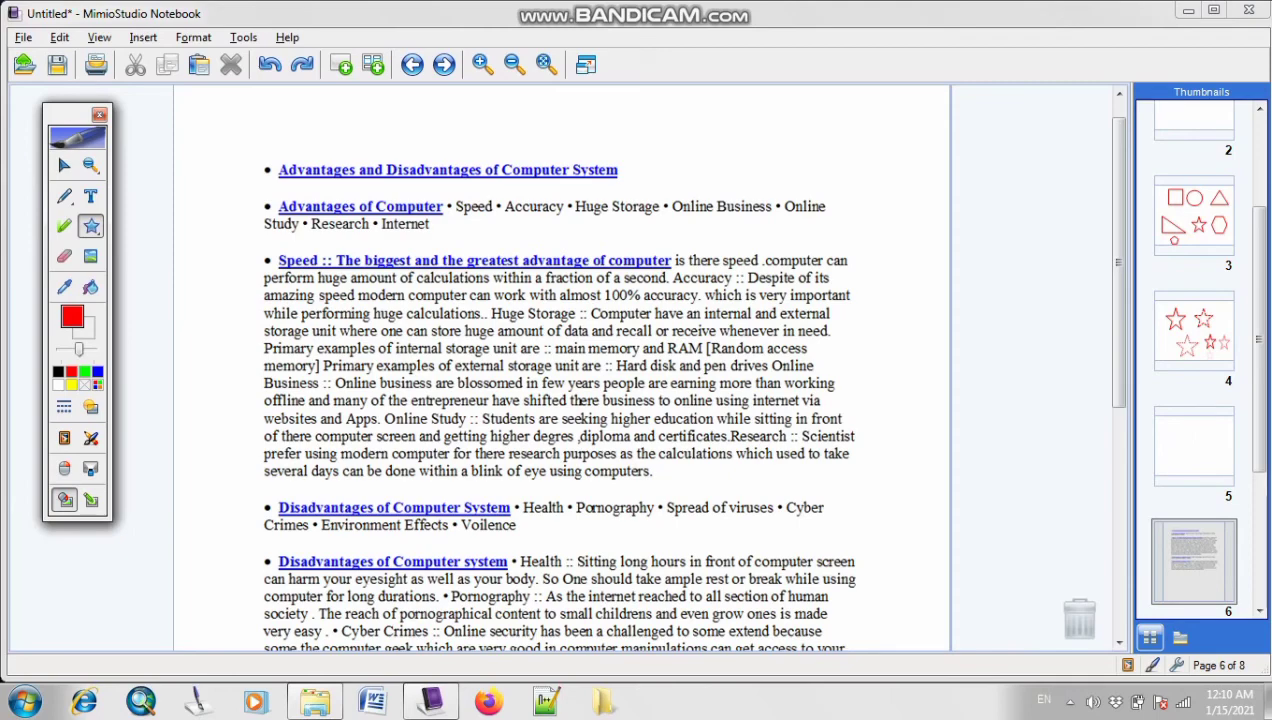
- Start Reveal again, uncover a narrow strip from the shade's left side, and close it
left_click(91, 438)
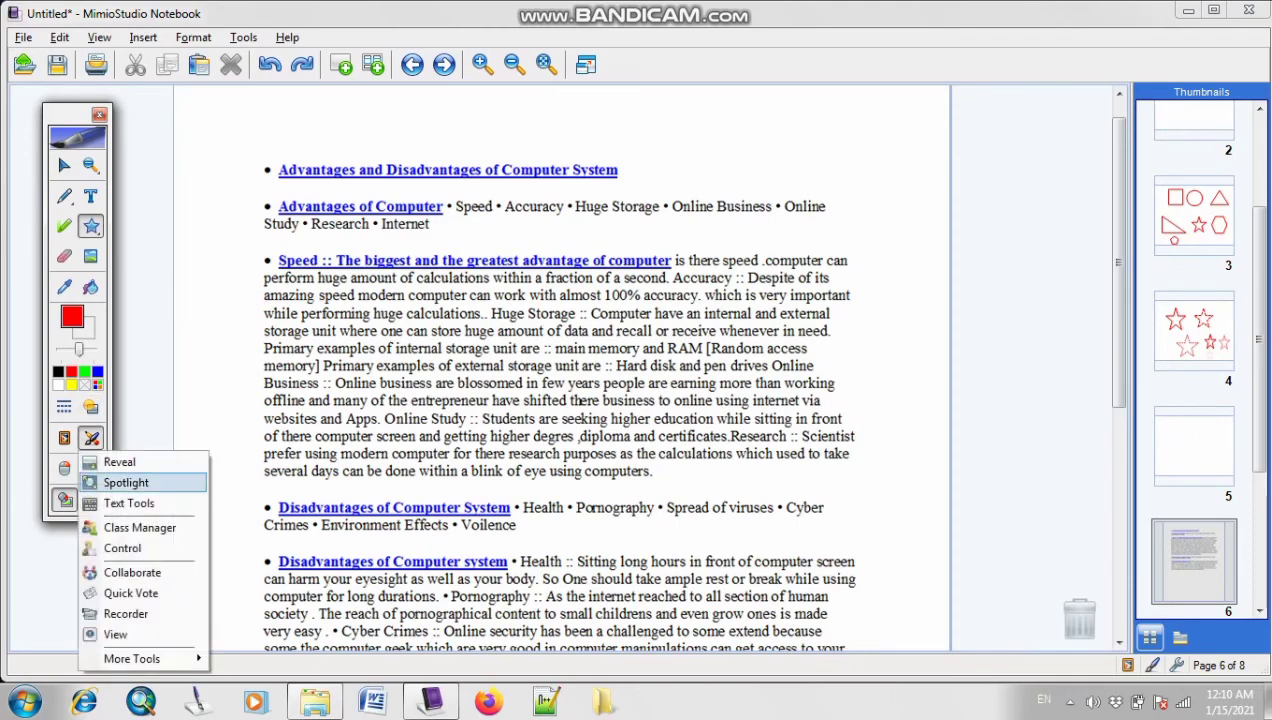
left_click(119, 462)
mouse_move(41, 348)
left_mouse_down()
mouse_move(556, 346)
mouse_move(60, 348)
left_mouse_up()
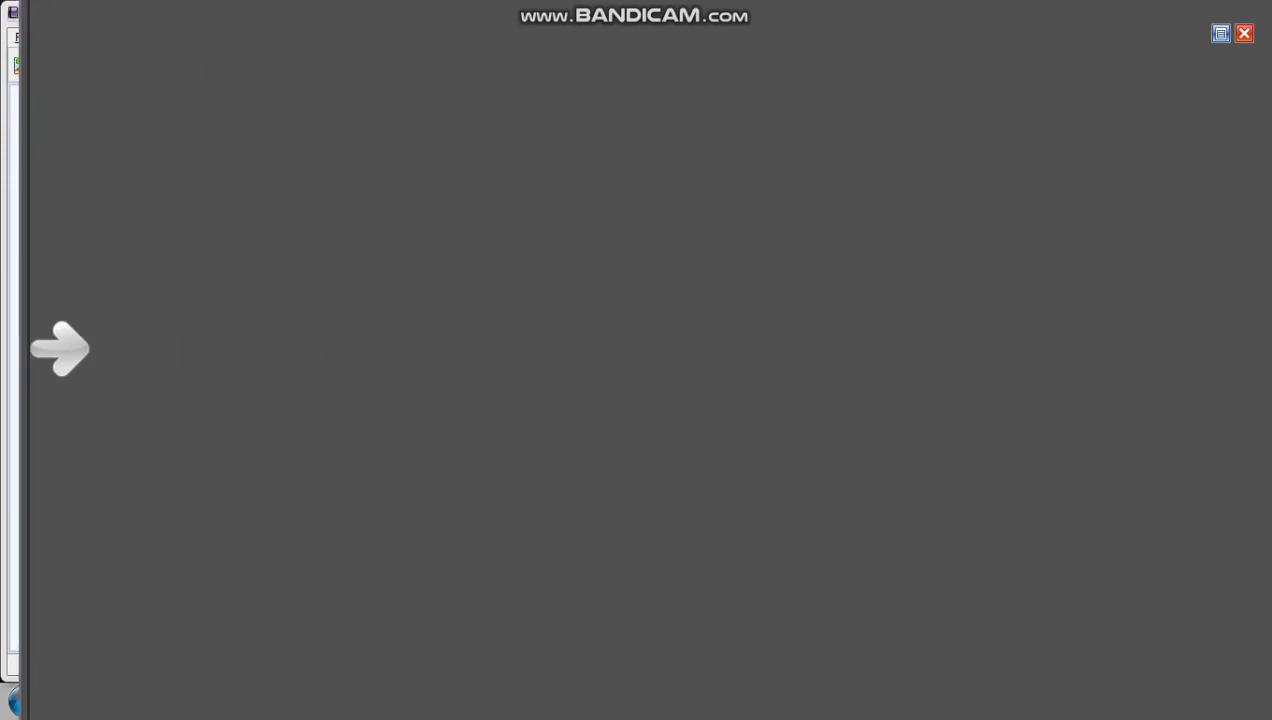
left_click(1244, 33)
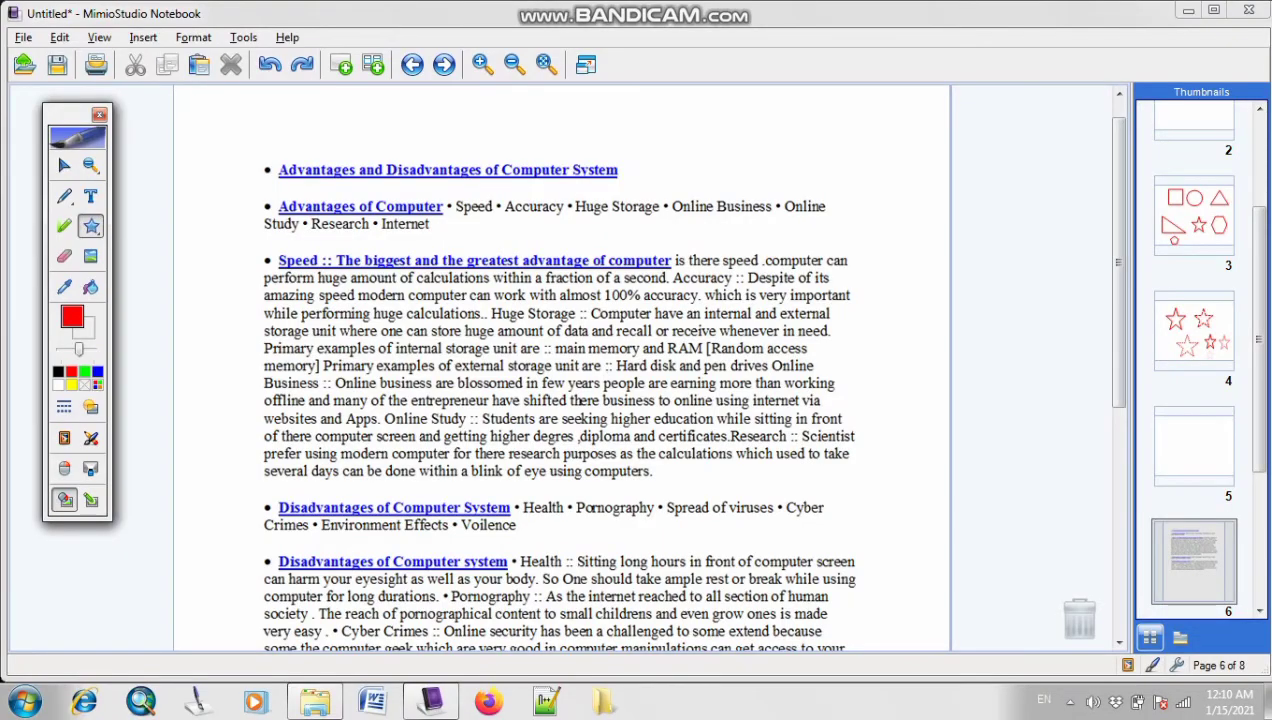
- Turn on the Spotlight, move its circle over the document's headings and text, and close it
left_click(91, 407)
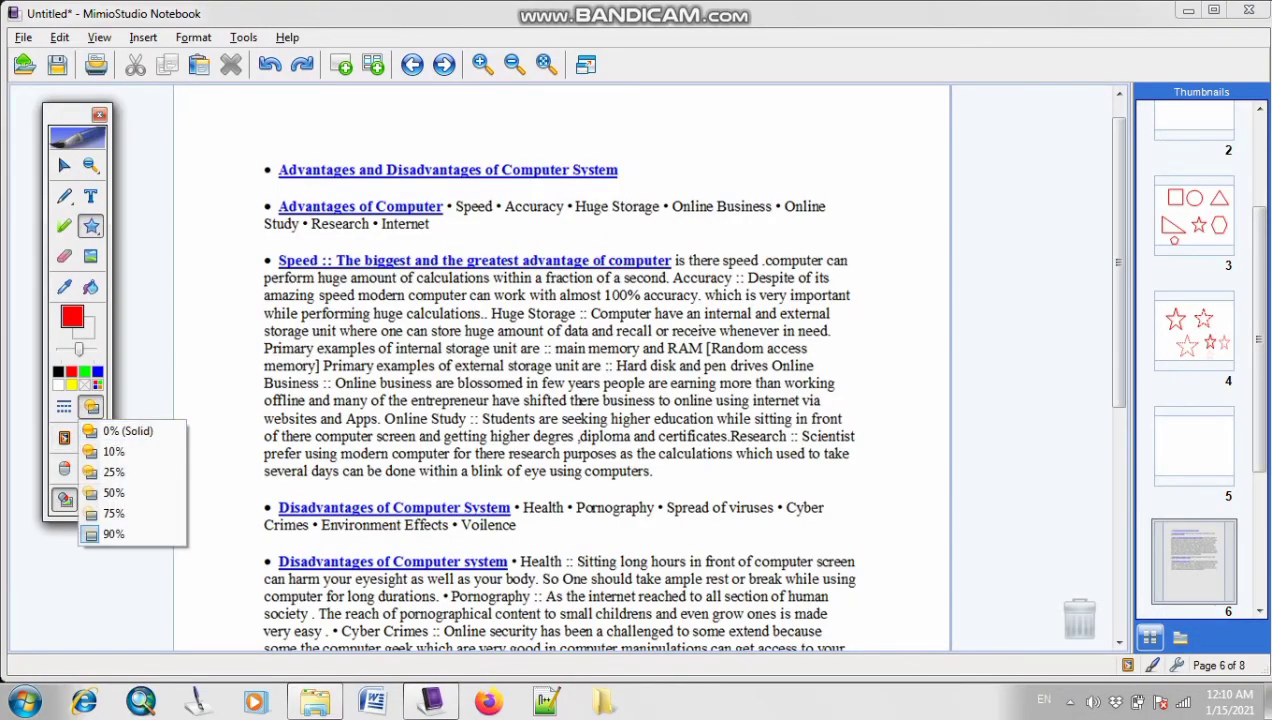
left_click(91, 407)
left_click(91, 438)
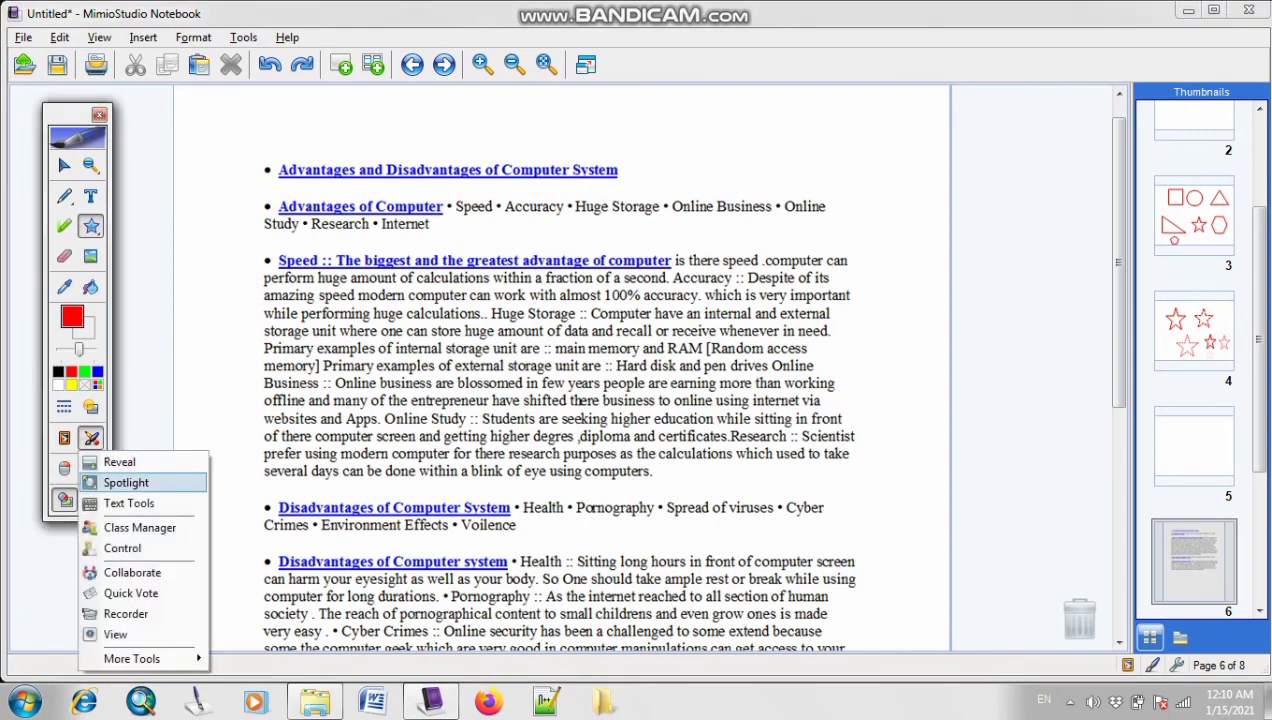
left_click(127, 482)
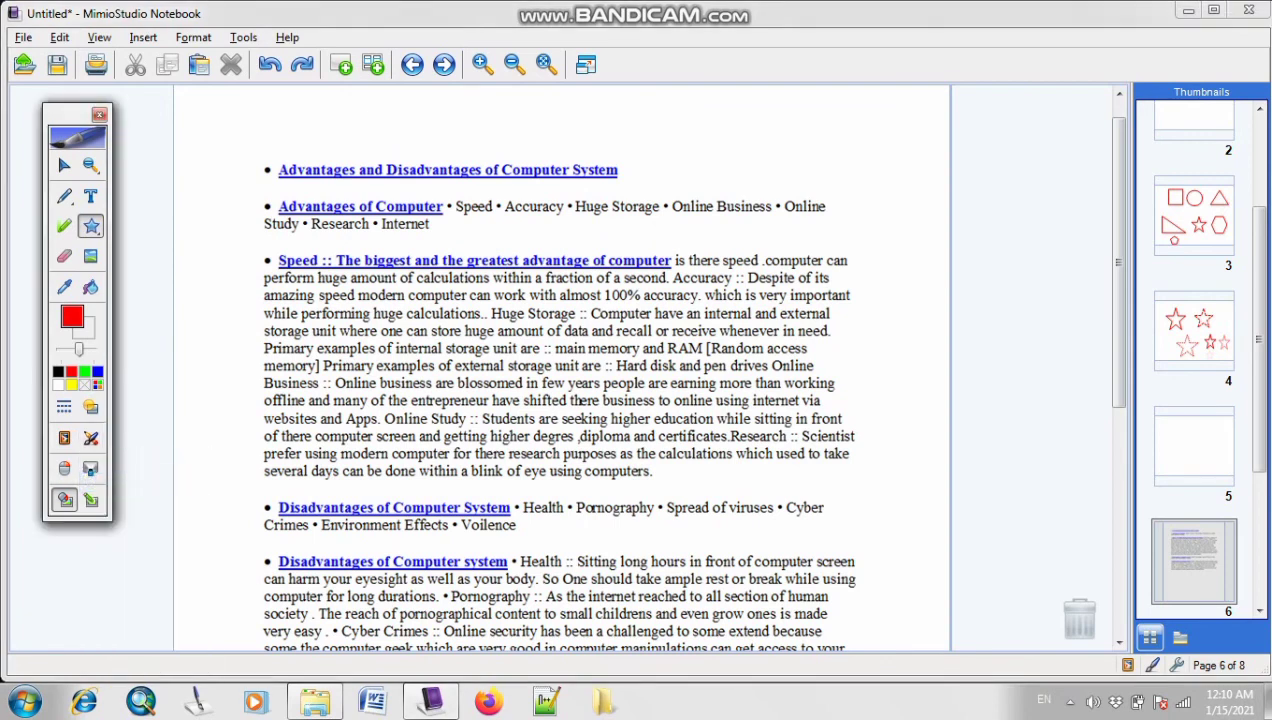
left_click_drag(638, 358, 327, 281)
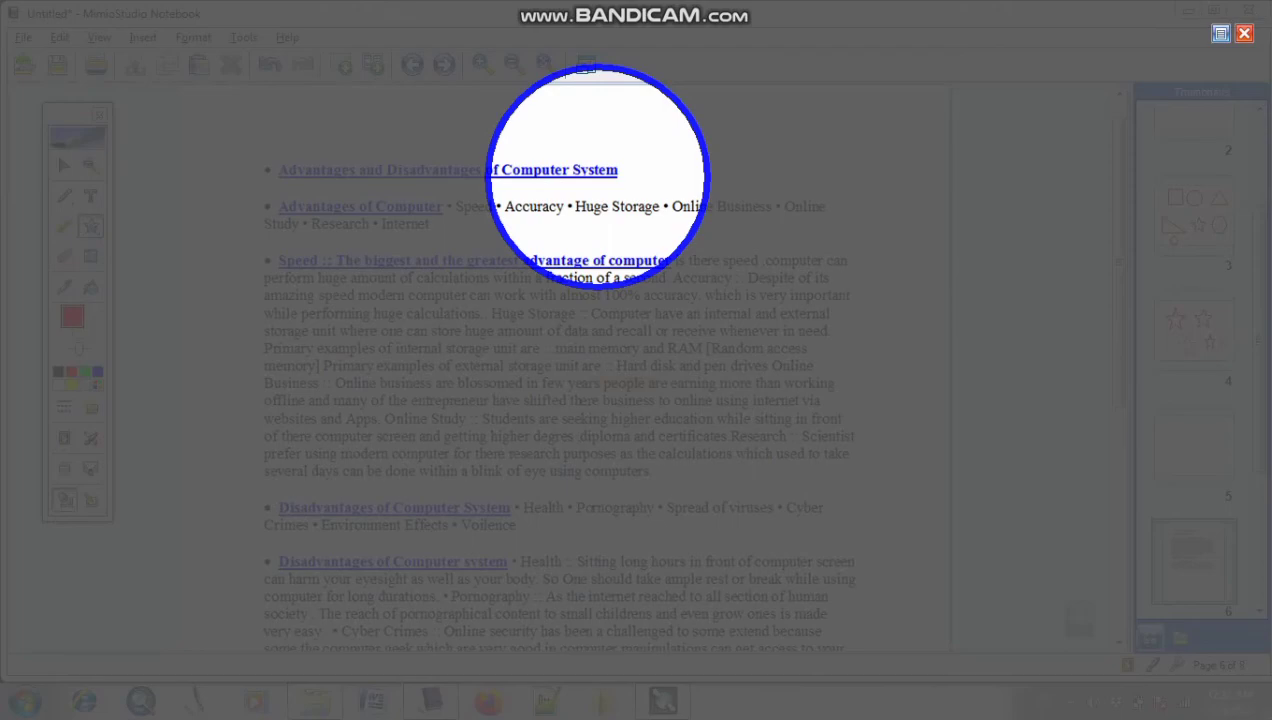
left_click(1244, 34)
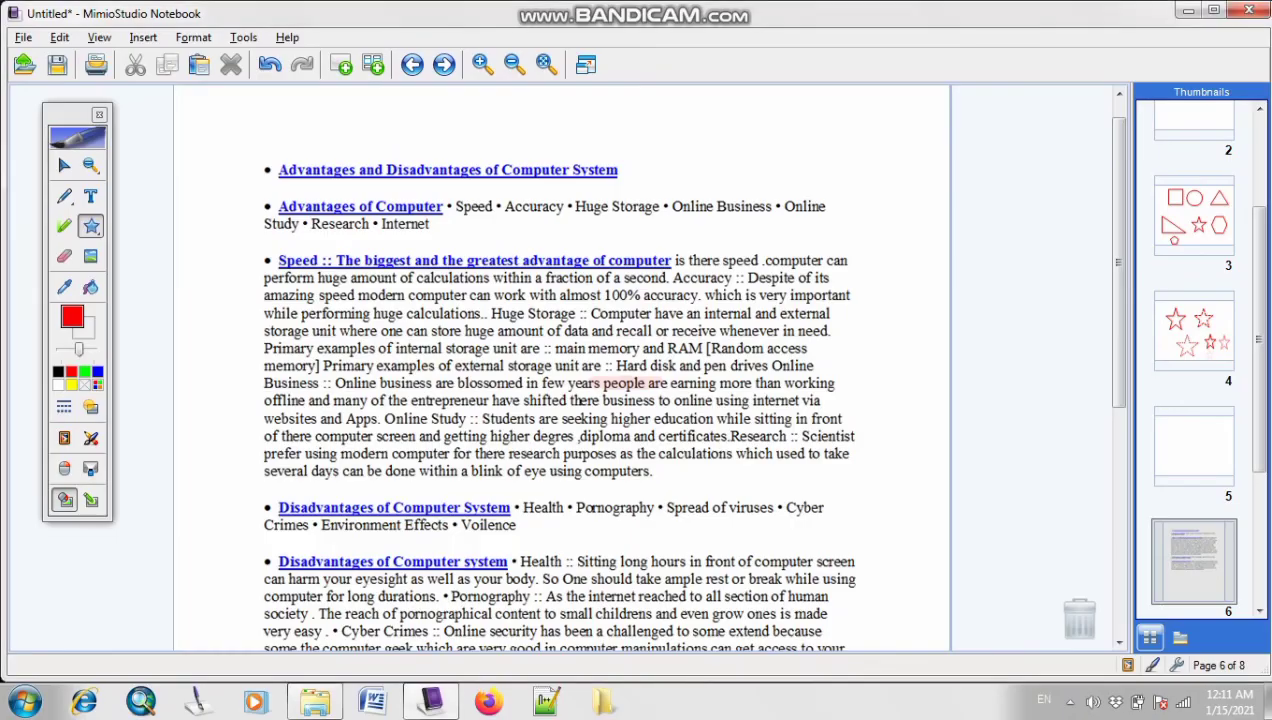
- Start Text Tools, bring up the on-screen keyboard and place it over the lower part of the document page
left_click(91, 438)
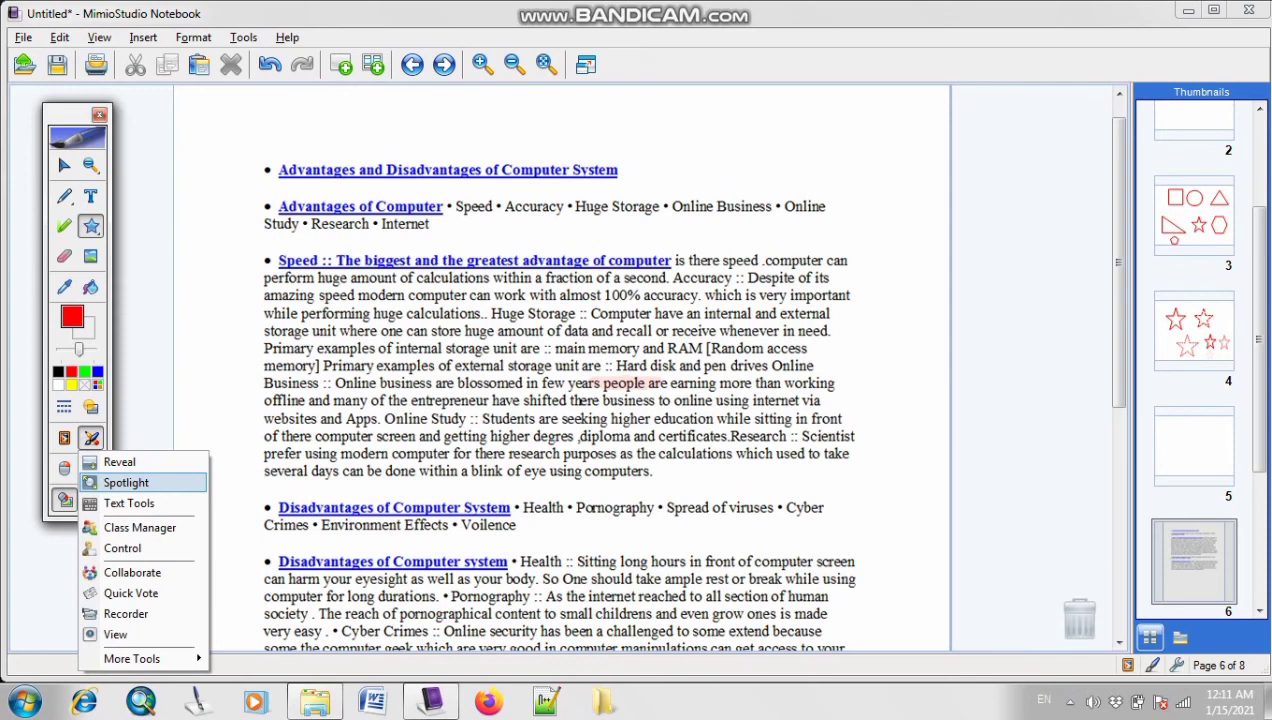
left_click(129, 503)
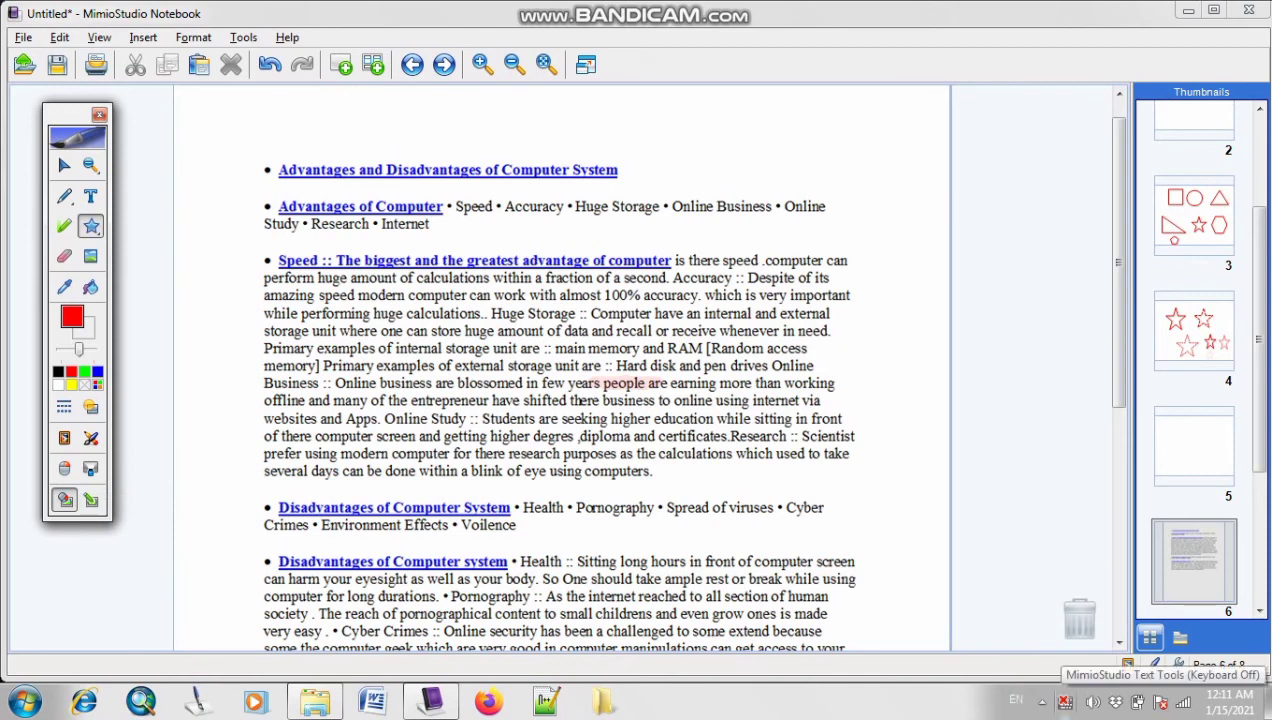
left_click(1064, 702)
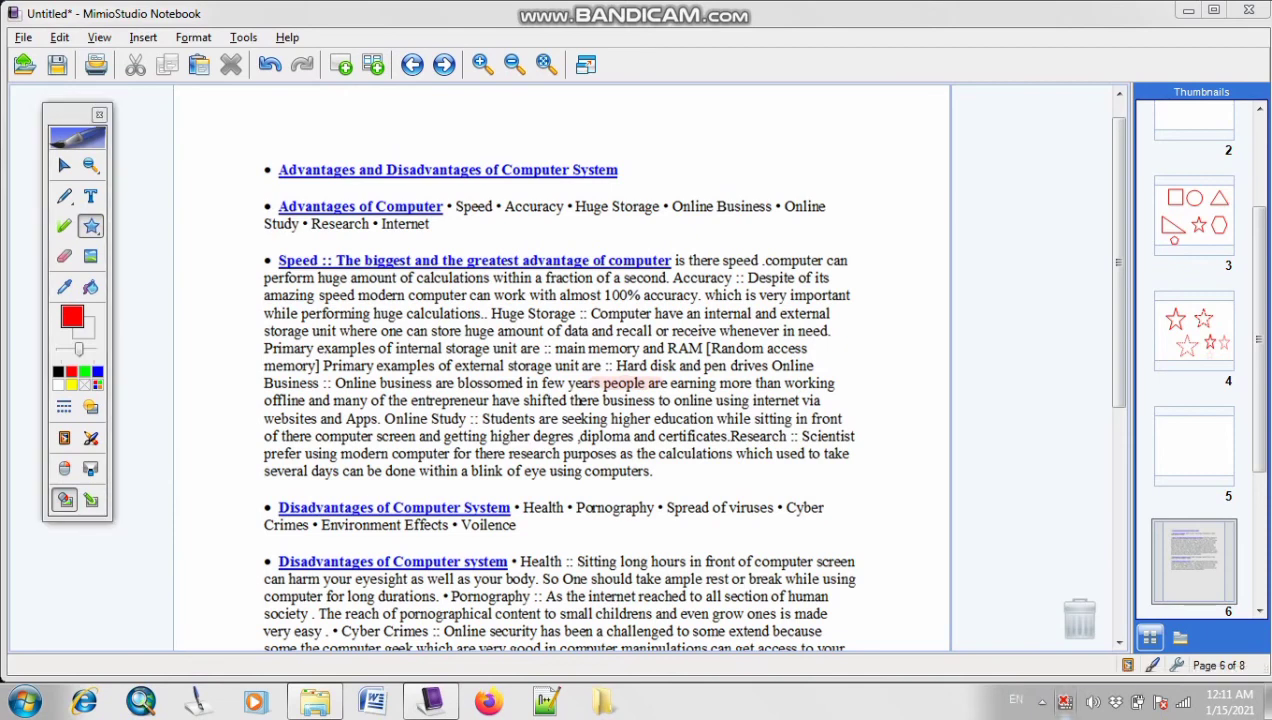
left_click_drag(387, 461, 625, 423)
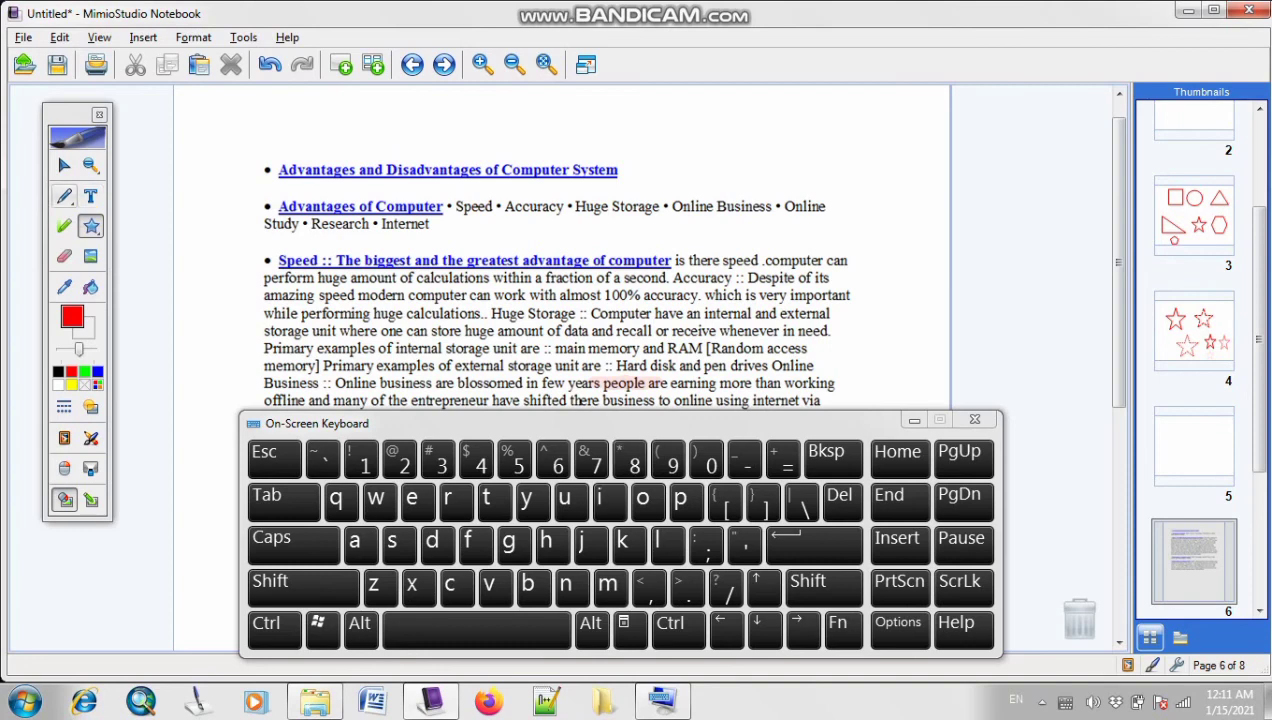
- Add a text box above the document title reading "good" with the on-screen keyboard, and close the keyboard
left_click(91, 196)
left_click_drag(424, 124, 767, 233)
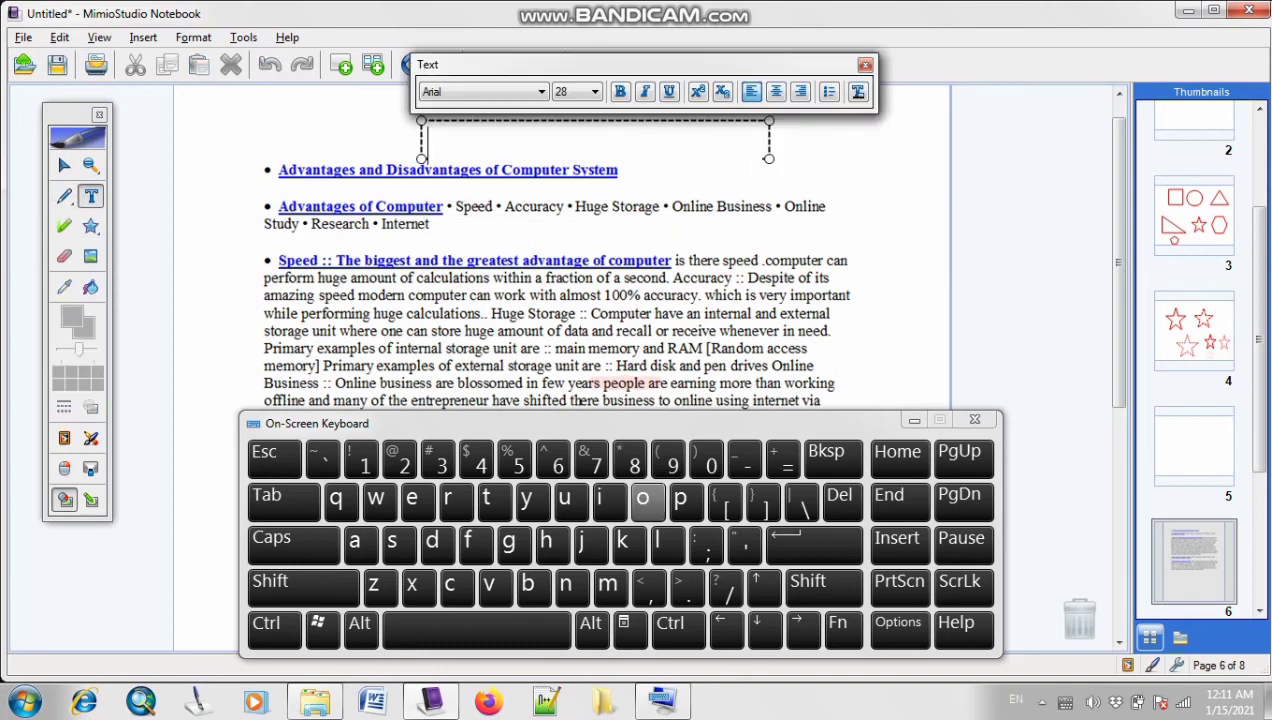
left_click(509, 541)
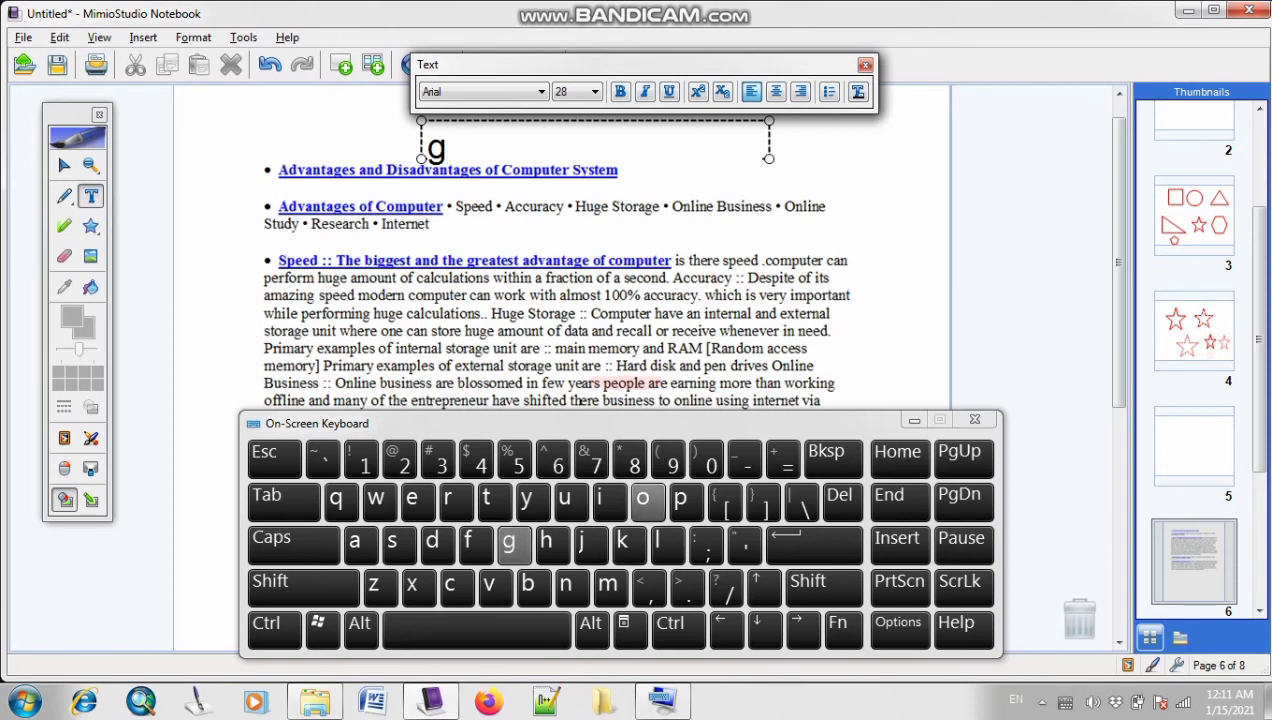
left_click(642, 498)
left_click(642, 498)
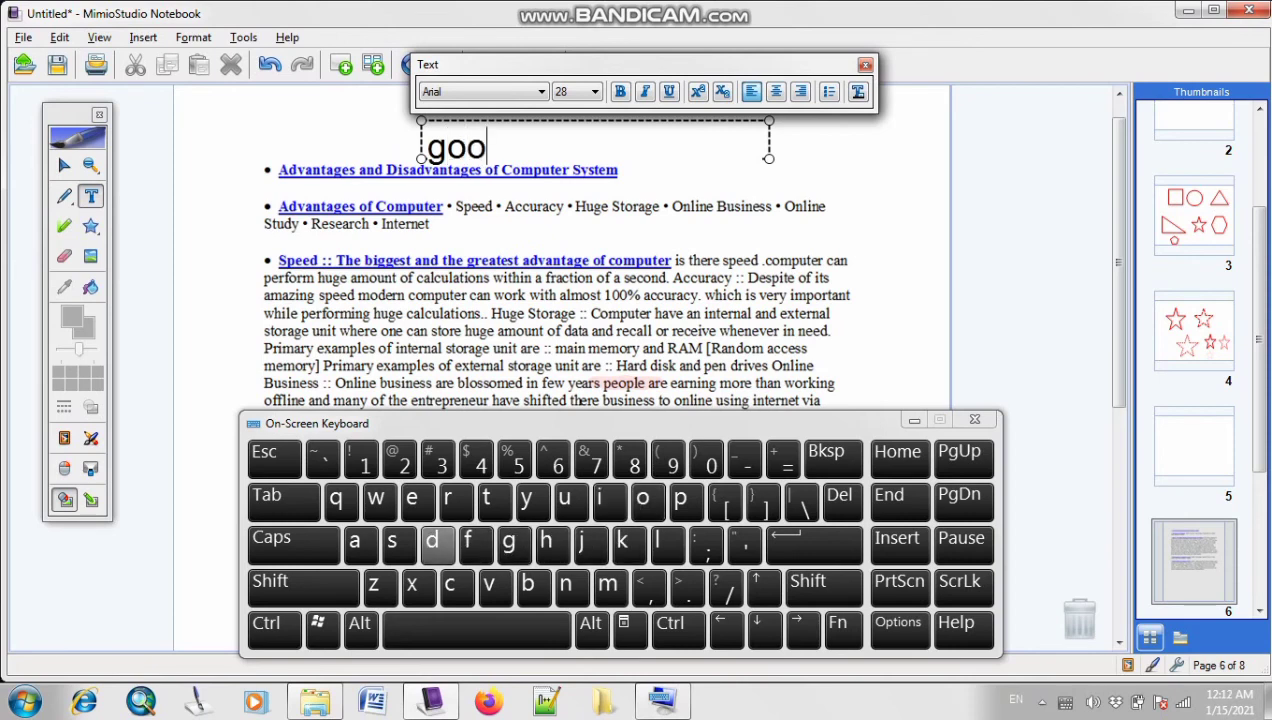
left_click(432, 541)
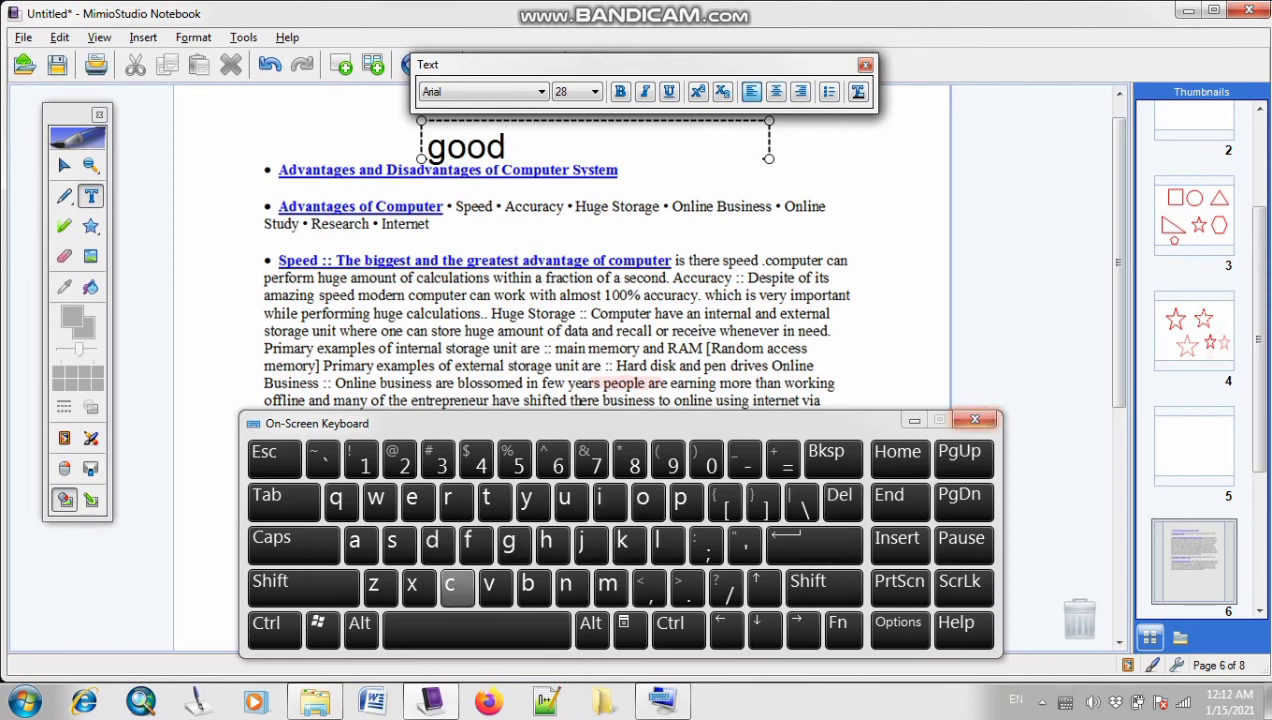
left_click(475, 628)
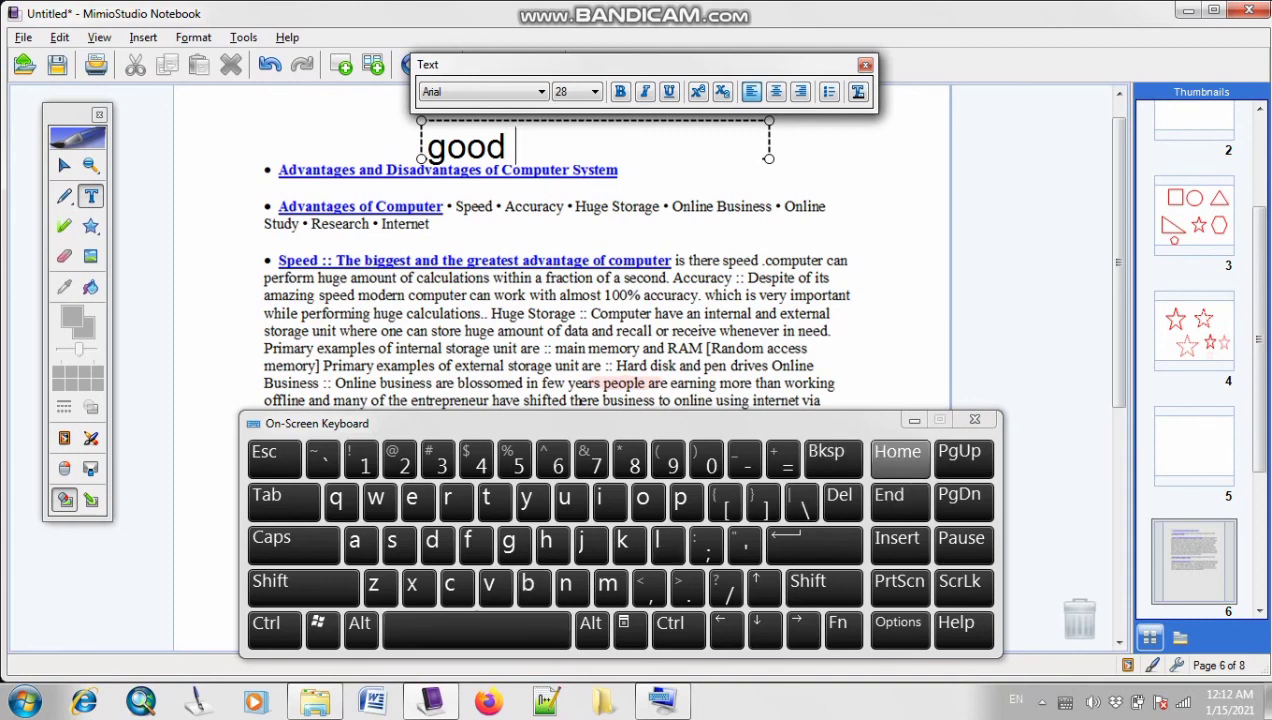
left_click(975, 419)
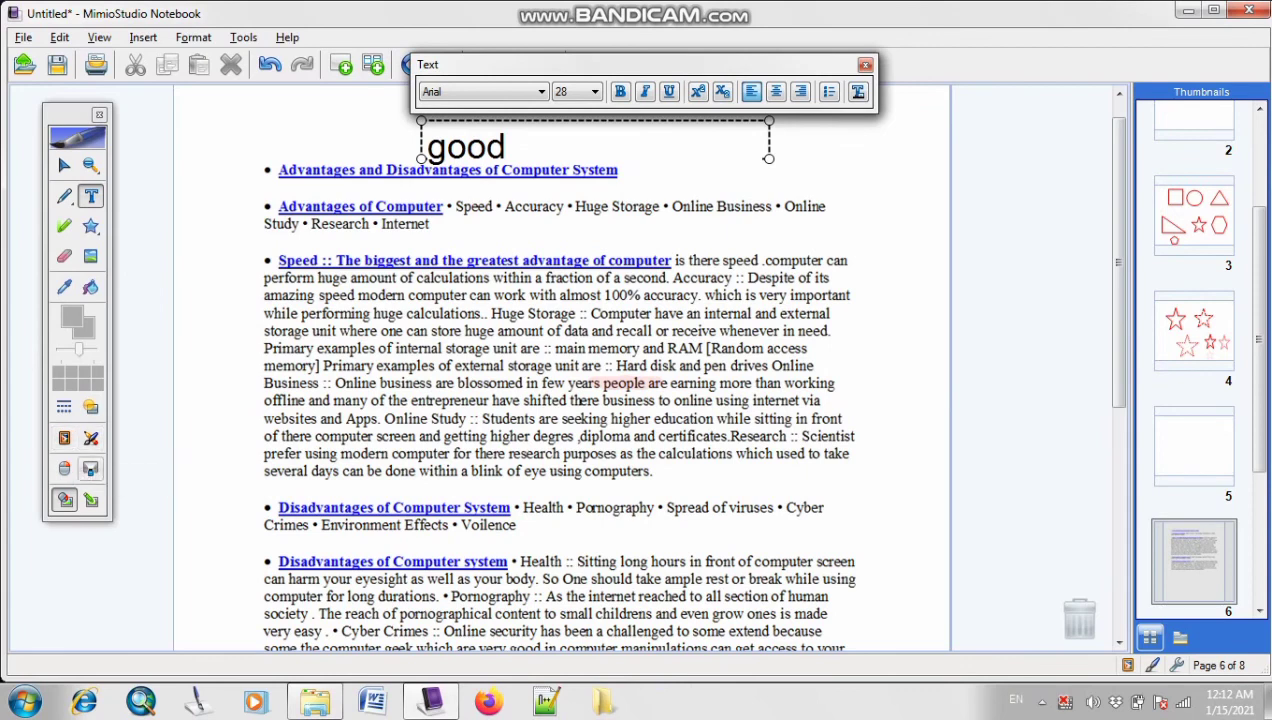
- Open the MimioStudio Recorder to examine its desktop, window and area recording options, and review the remaining tools
left_click(90, 438)
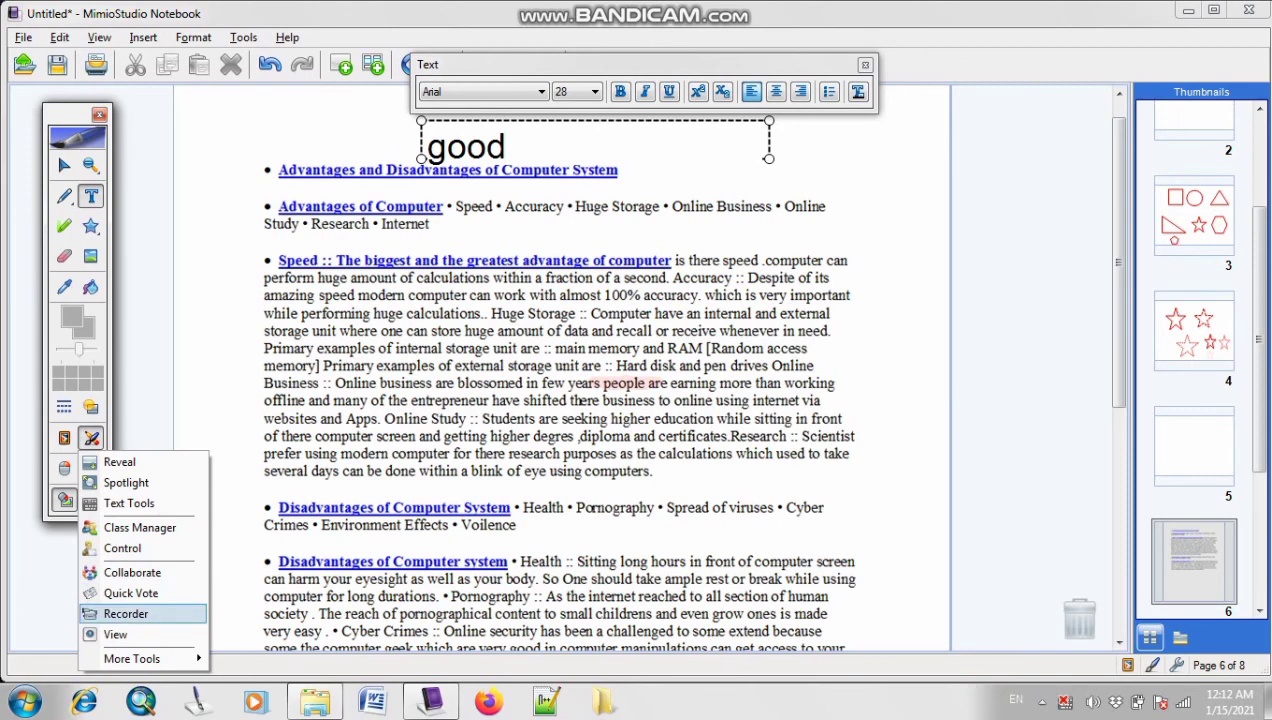
left_click(126, 613)
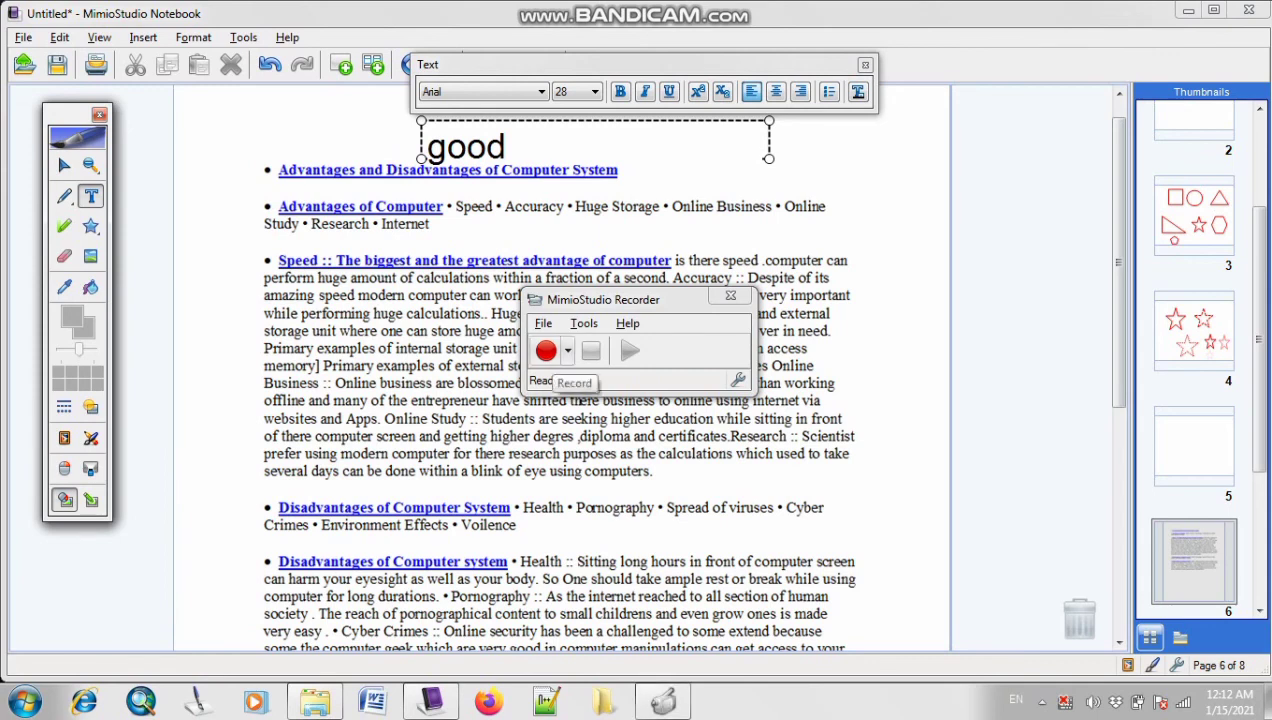
left_click(567, 350)
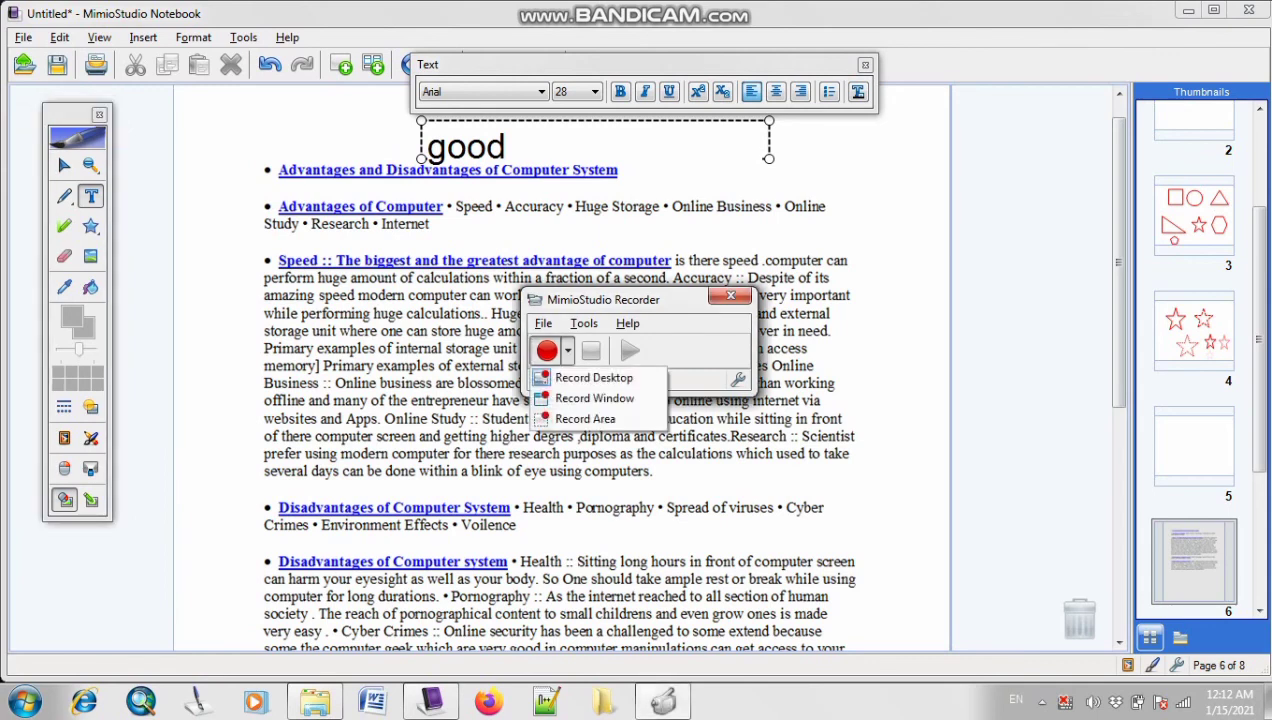
left_click(593, 377)
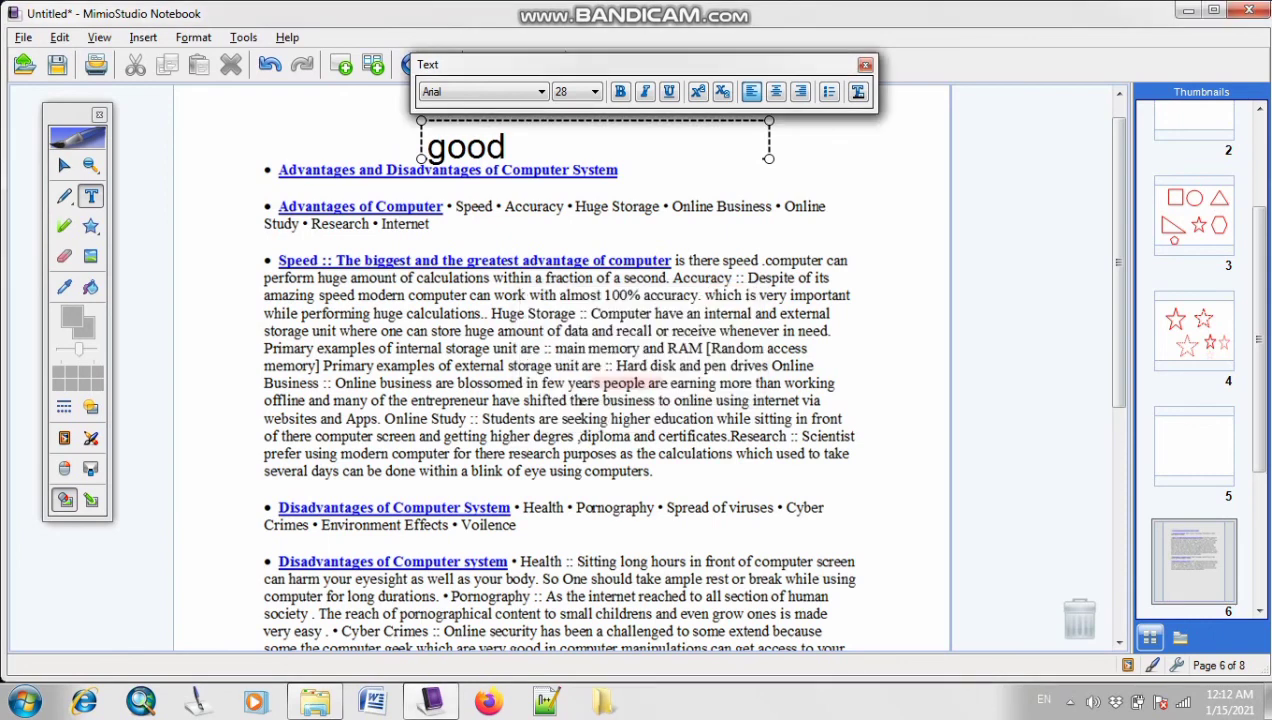
left_click(90, 437)
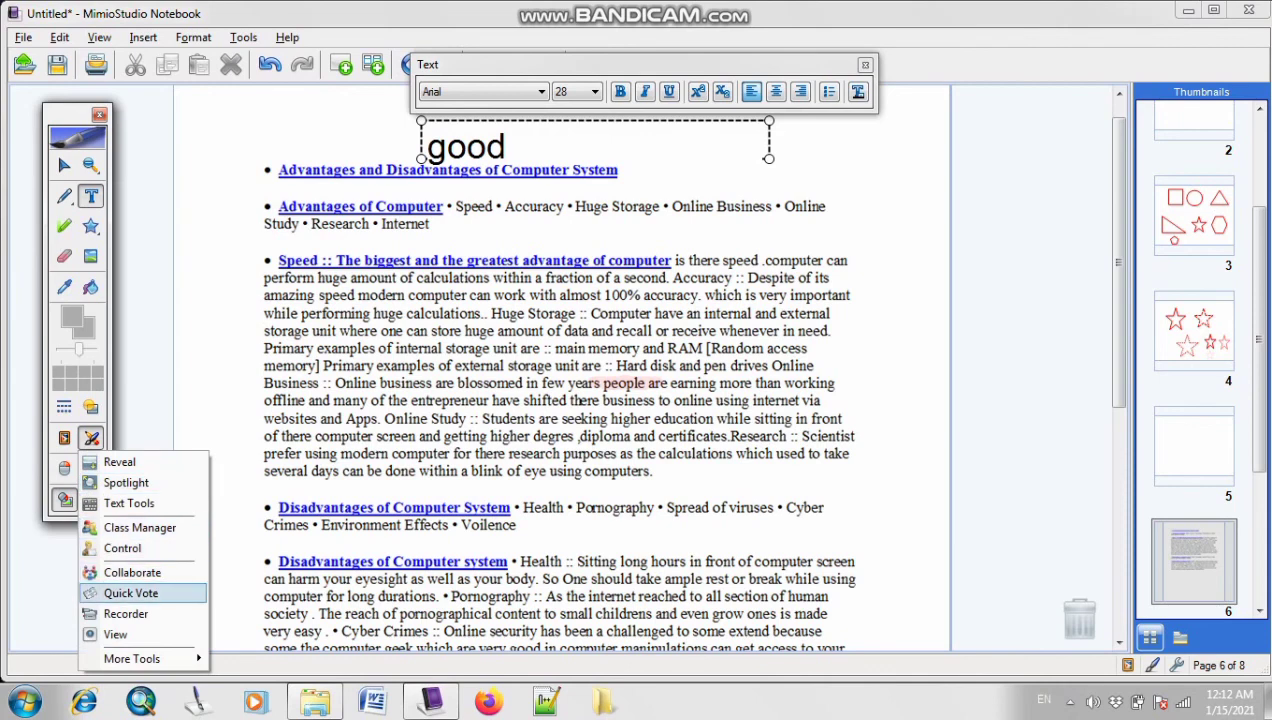
left_click(172, 346)
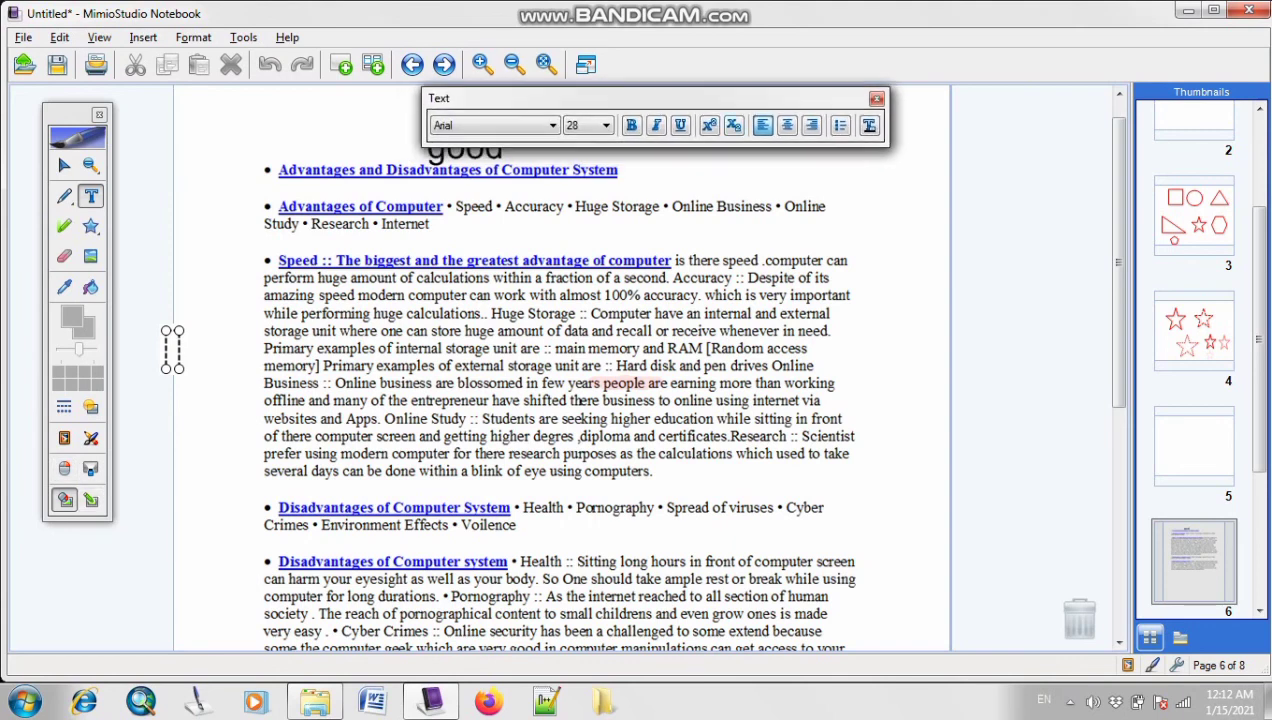
- Close the text formatting controls and draw large red highlighter check marks at the document title and the first Disadvantages of Computer System heading
left_click(876, 98)
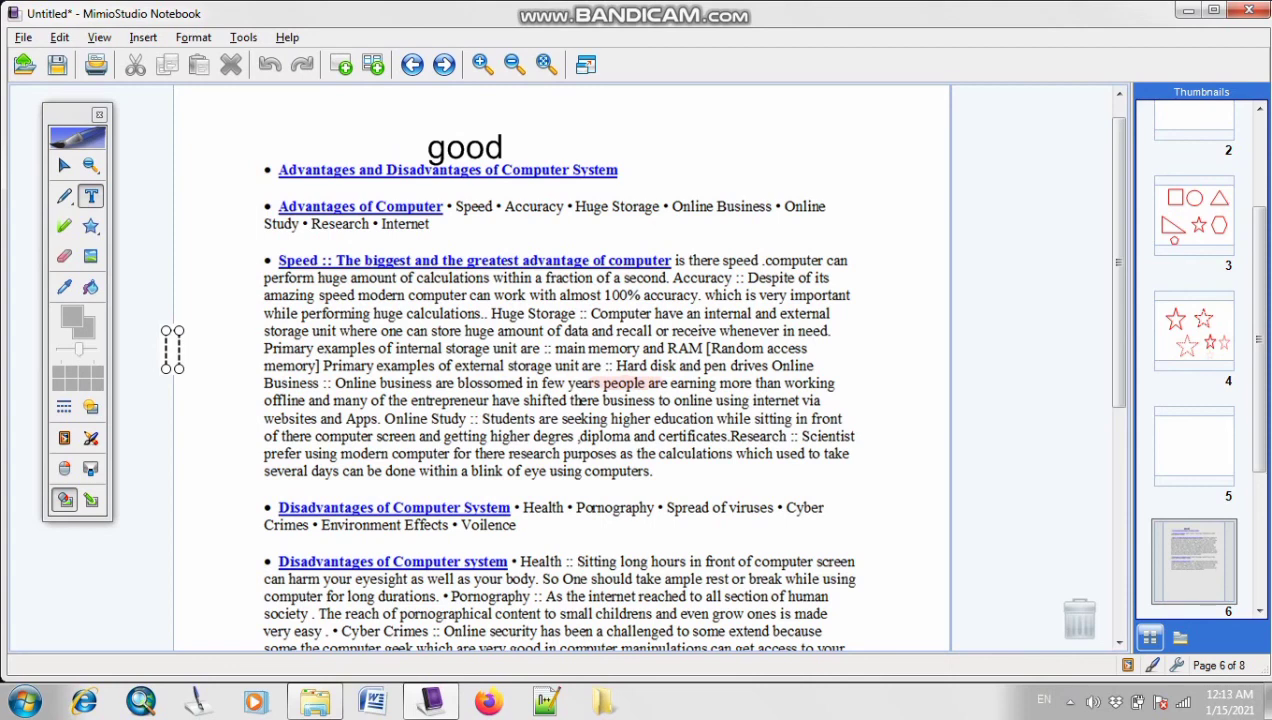
left_click(64, 226)
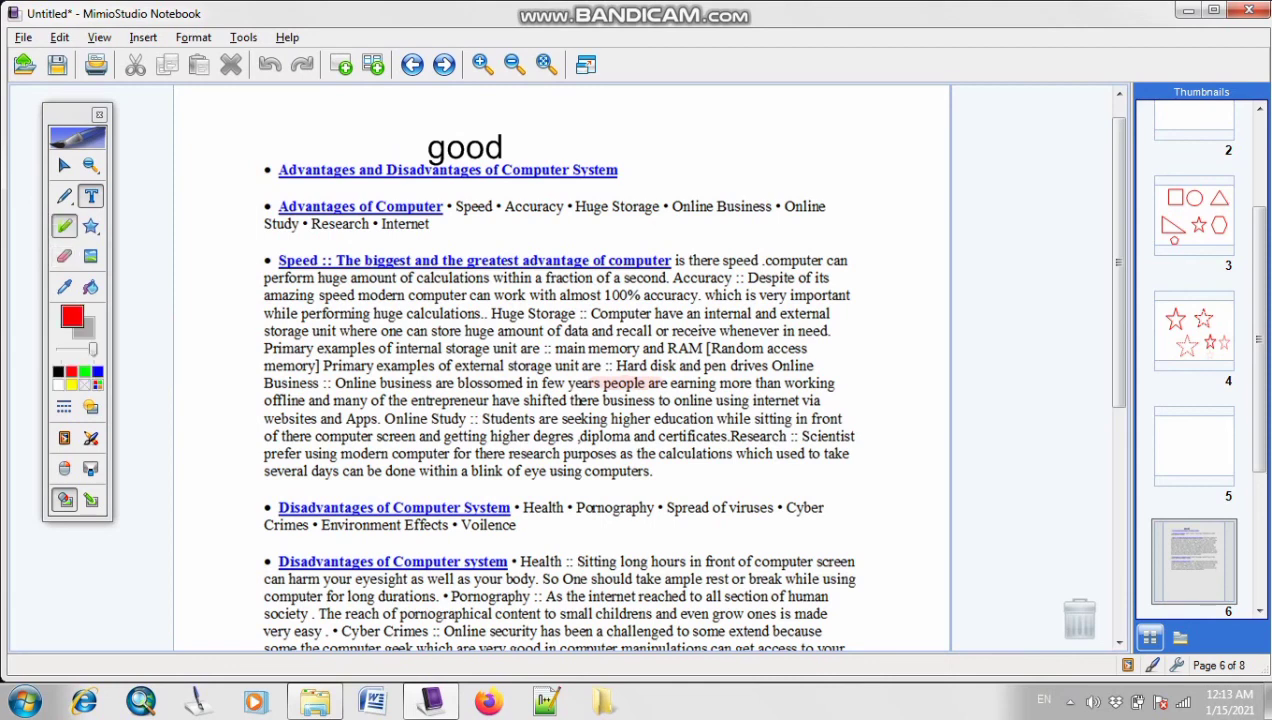
left_click_drag(226, 165, 353, 148)
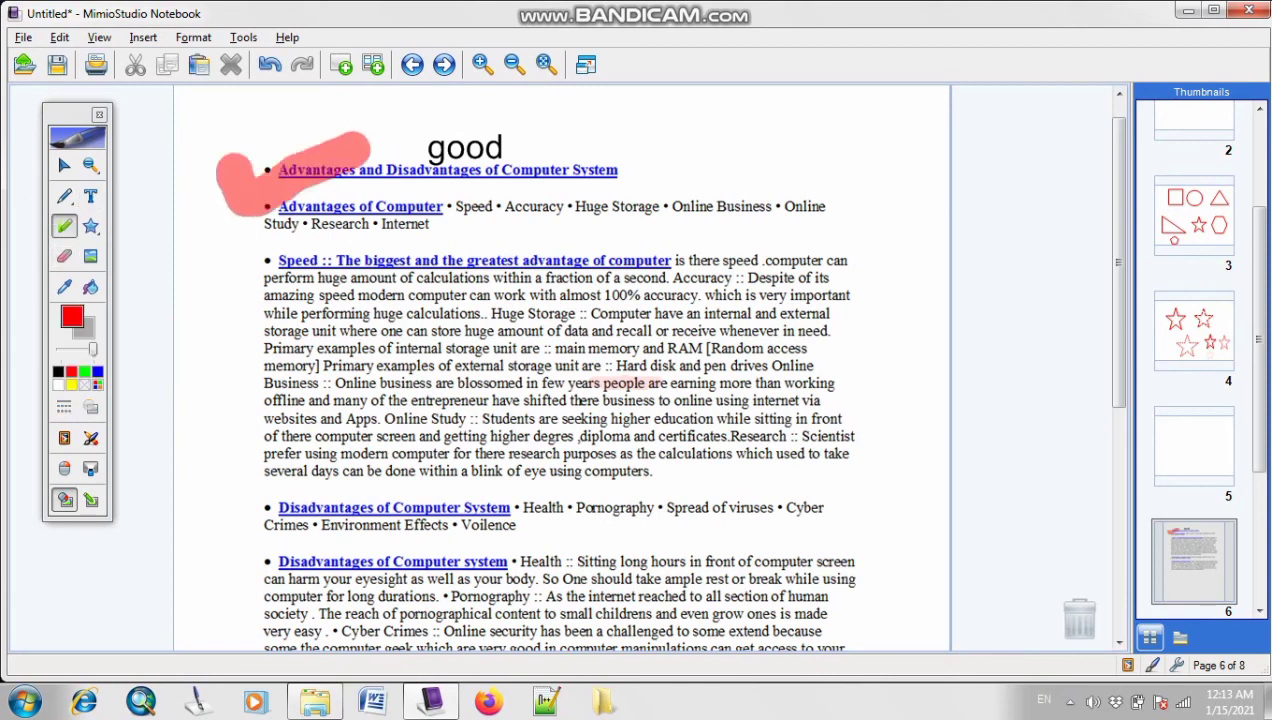
left_click_drag(203, 465, 356, 437)
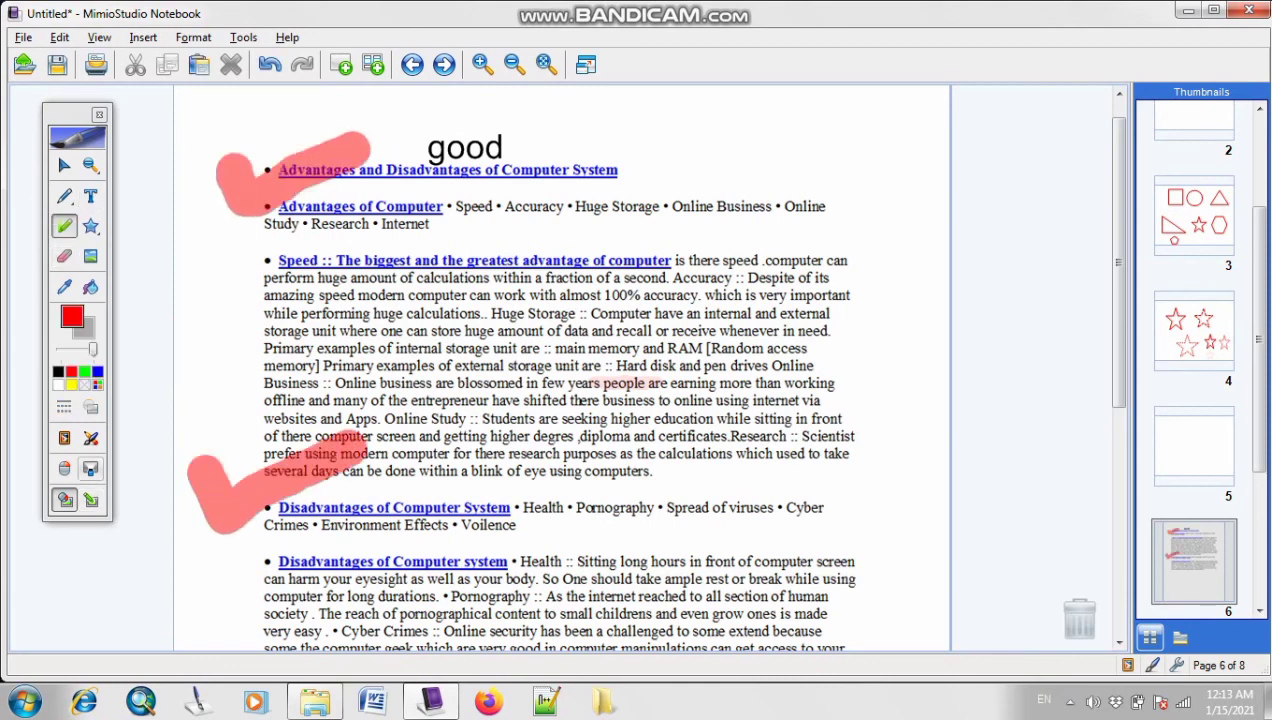